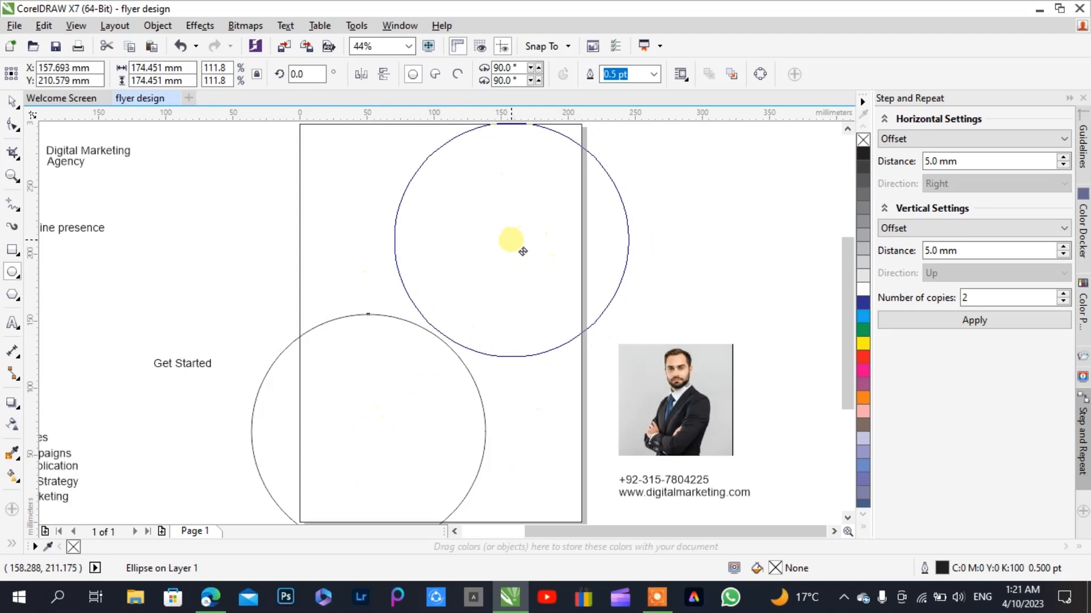
Copy the large circle to the page's upper-right area and shrink the copy to about 130 mm, ending at the page's right edge
key("ctrl+z")
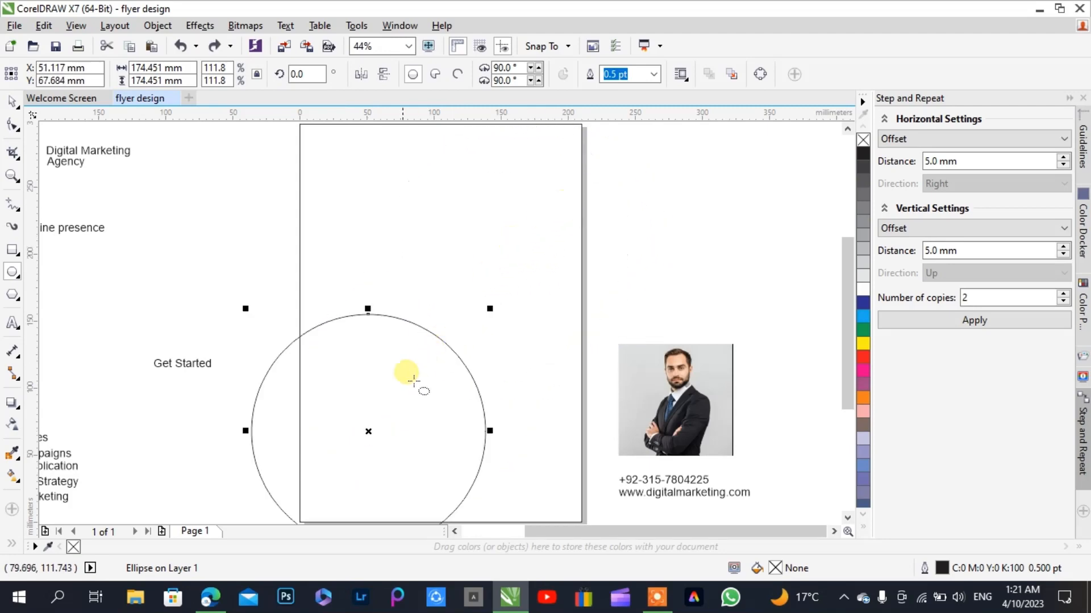
left_click_drag(366, 433, 521, 254)
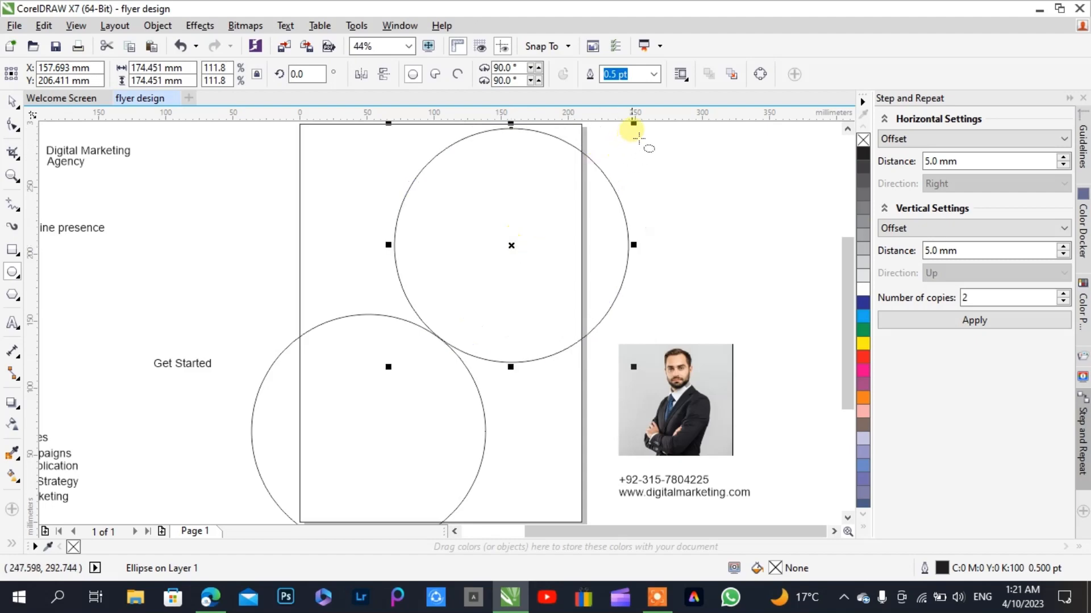
left_click_drag(633, 123, 602, 174)
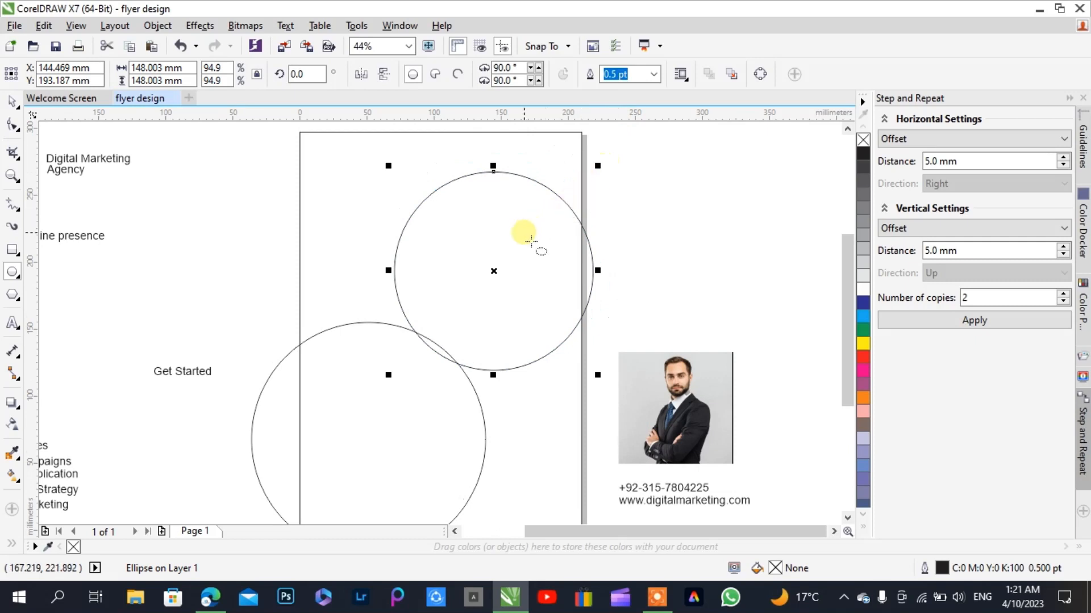
left_click_drag(505, 279, 518, 281)
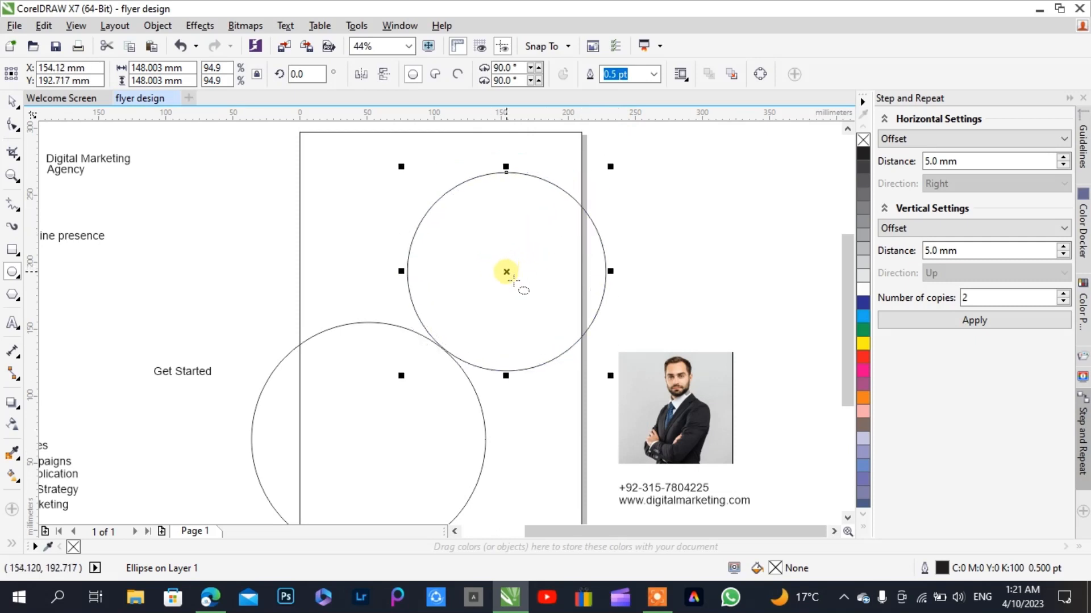
left_click_drag(610, 166, 587, 189)
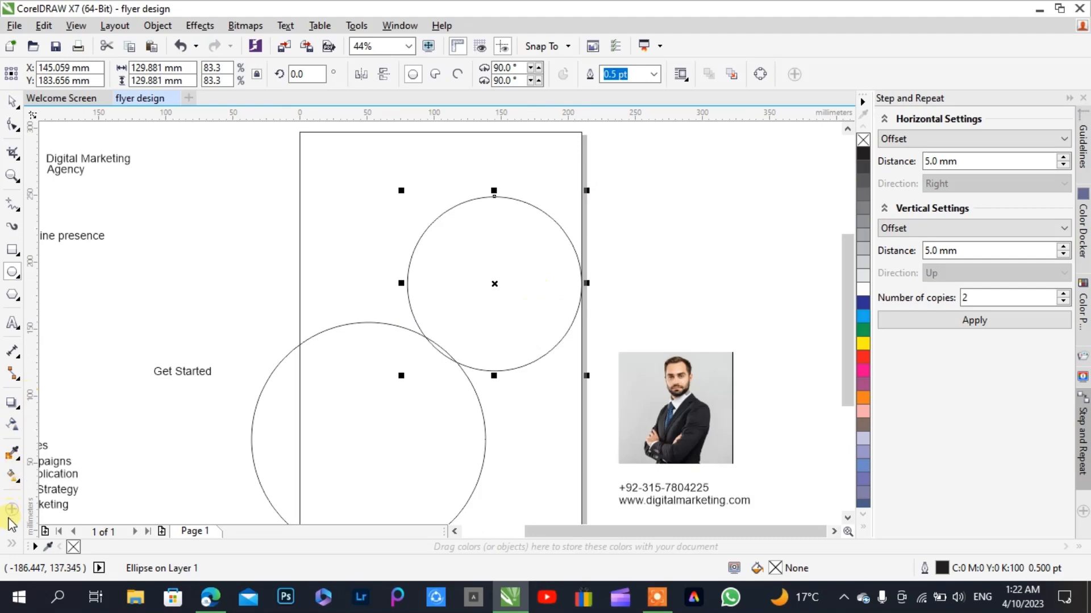
Fill the page area above and outside both circles with grey using Smart Fill
left_click(11, 543)
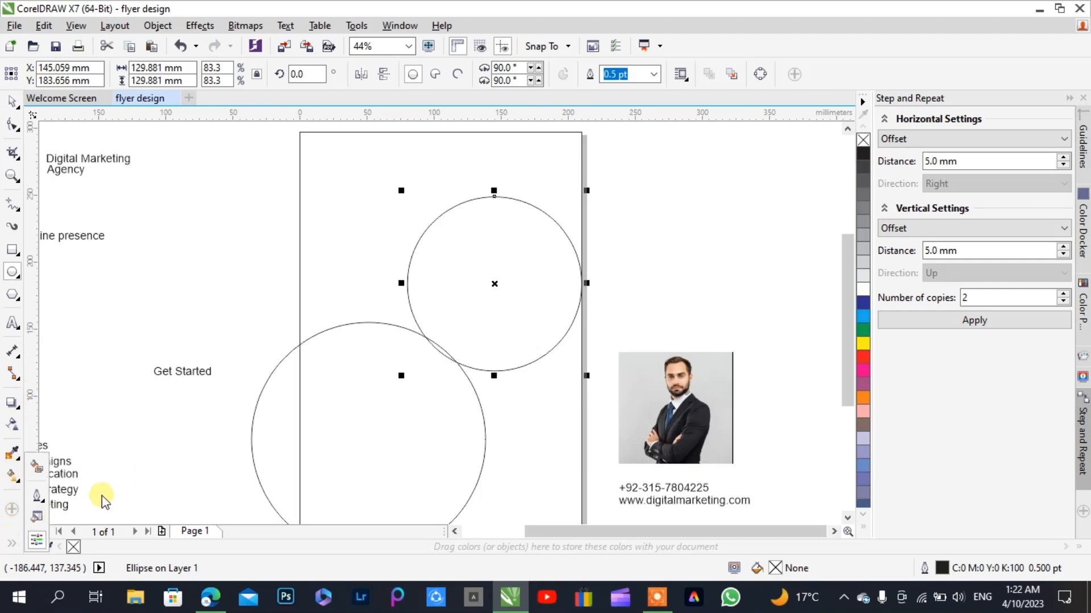
left_click(37, 467)
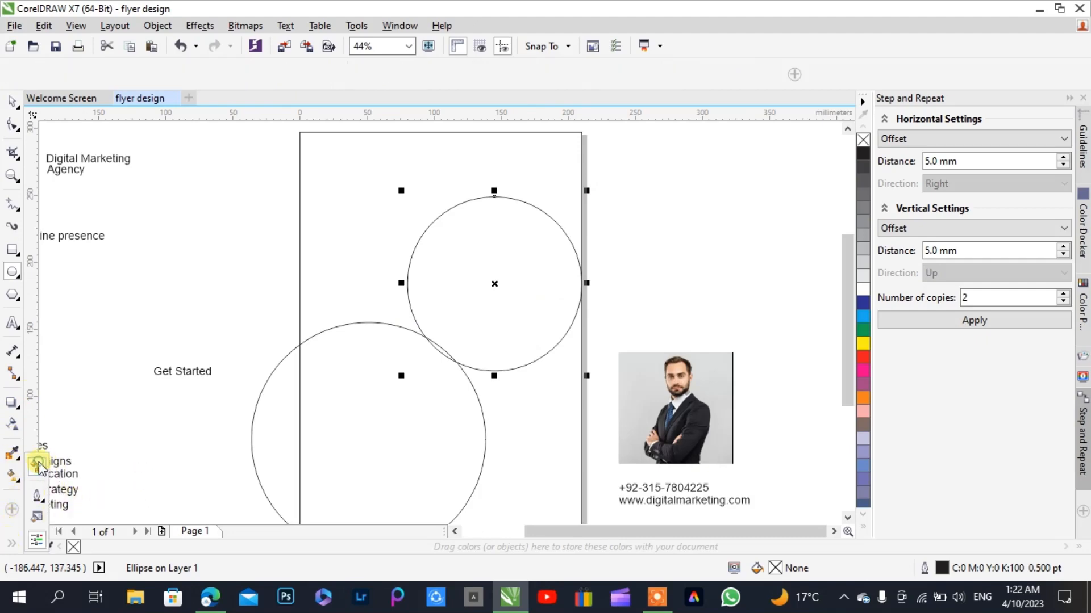
left_click(343, 203)
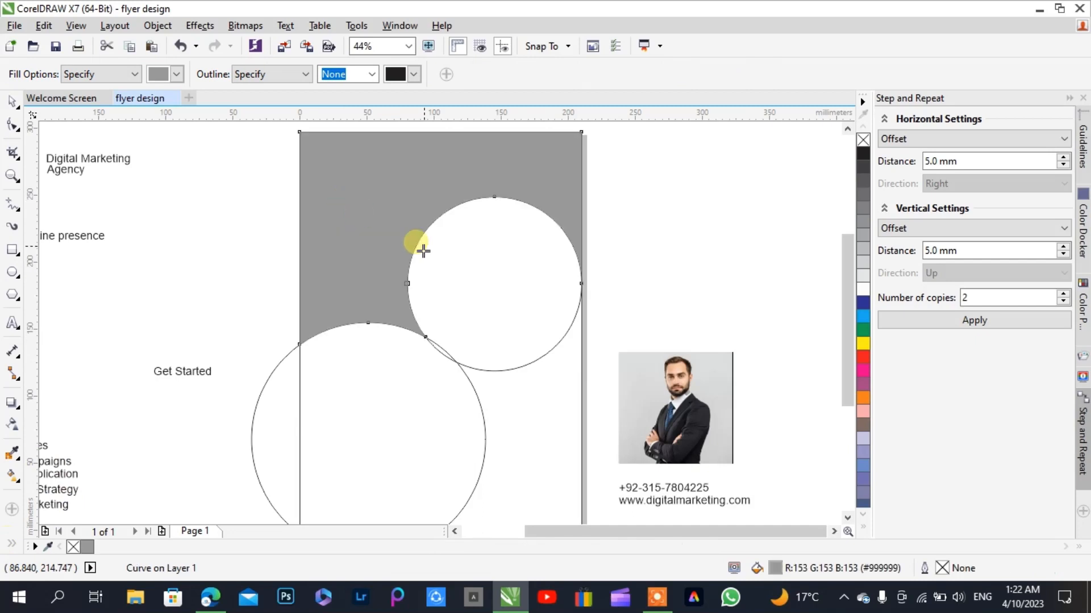
left_click(465, 291)
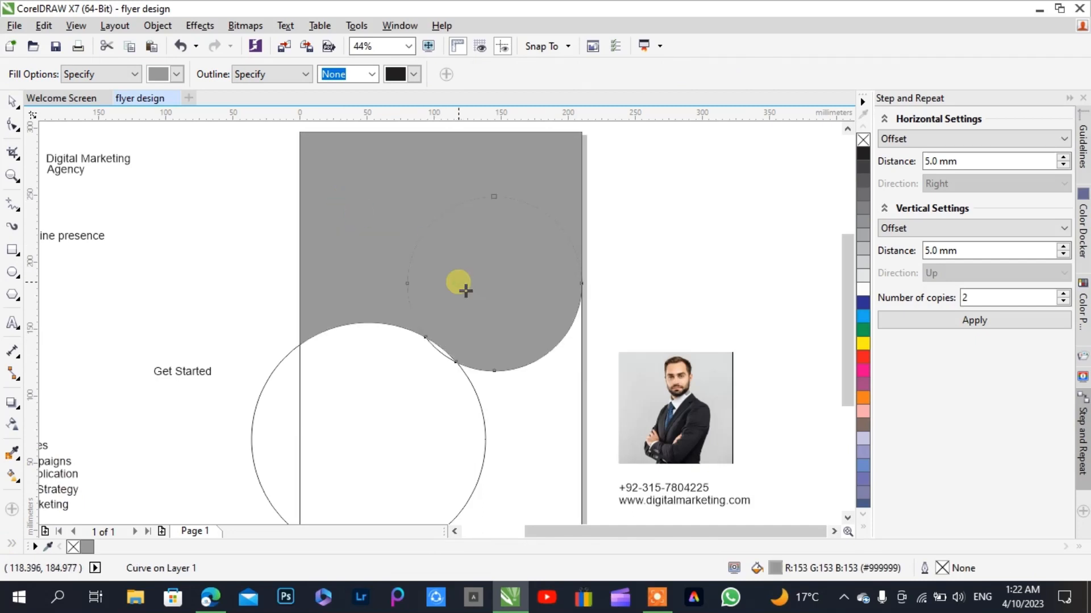
left_click(422, 391)
key("ctrl+z")
key("ctrl+z")
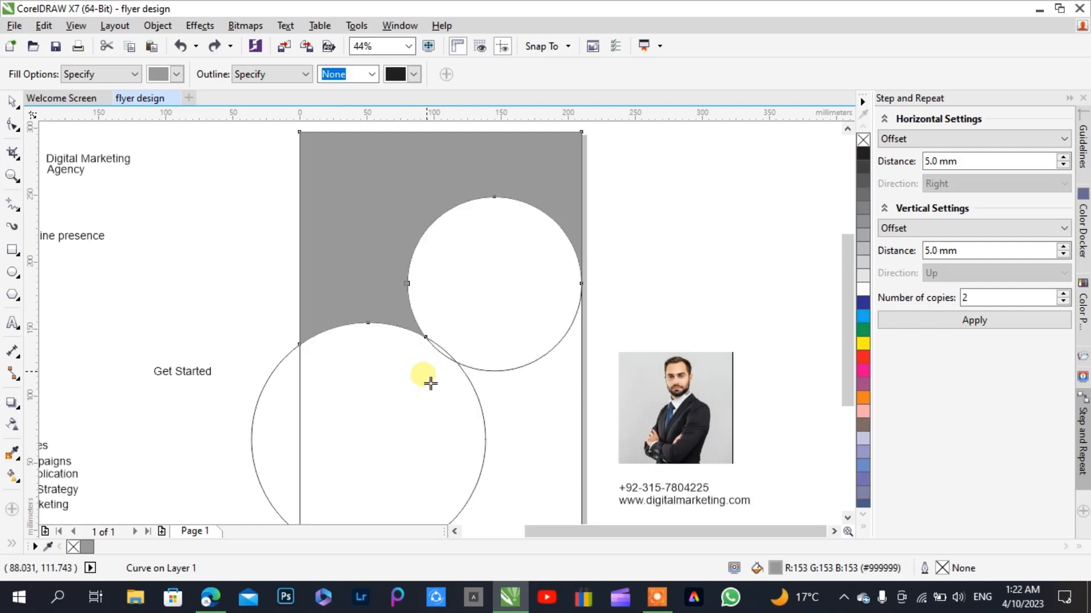
Smart-fill the circles' overlap, the upper circle, the lower circle's part on the page and the remaining lower-right page area in grey
left_click(449, 361)
left_click(464, 343)
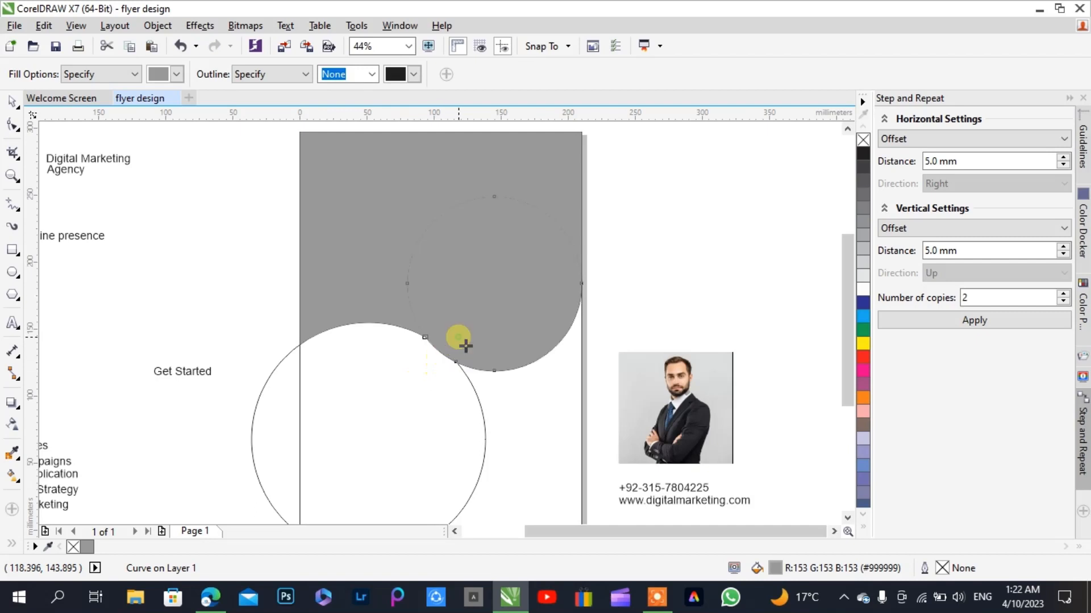
left_click(436, 410)
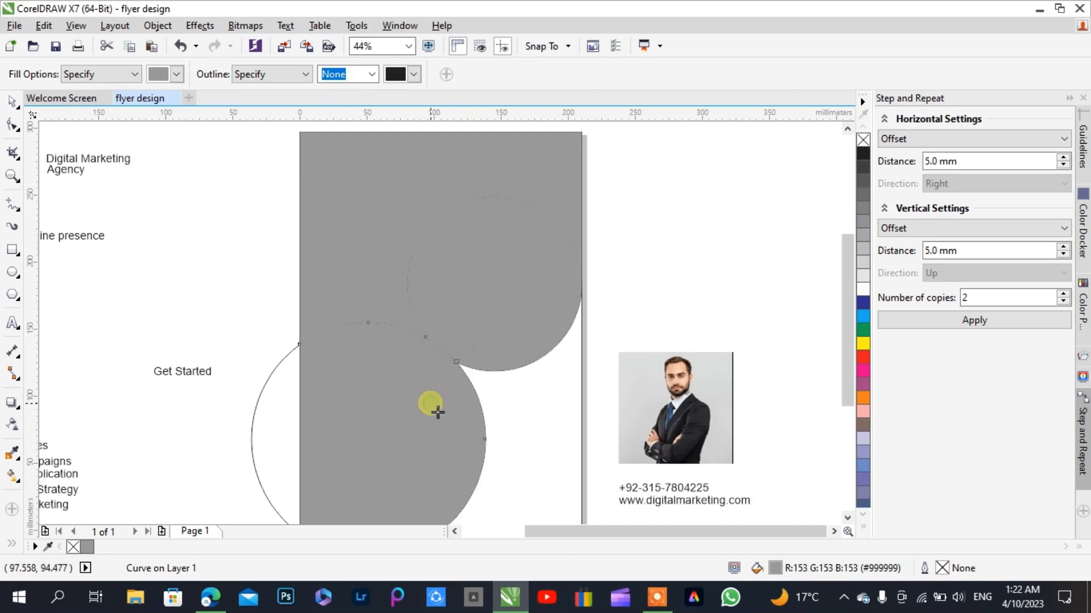
left_click(543, 428)
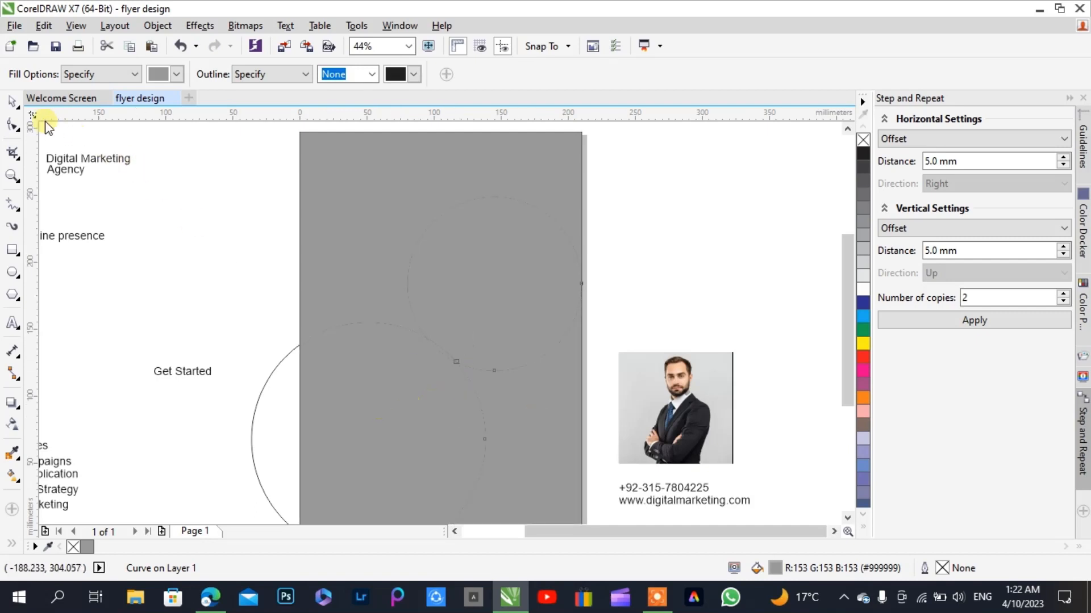
Delete the original lower circle outline that extends past the page's left edge
left_click(12, 101)
left_click(269, 273)
left_click(280, 371)
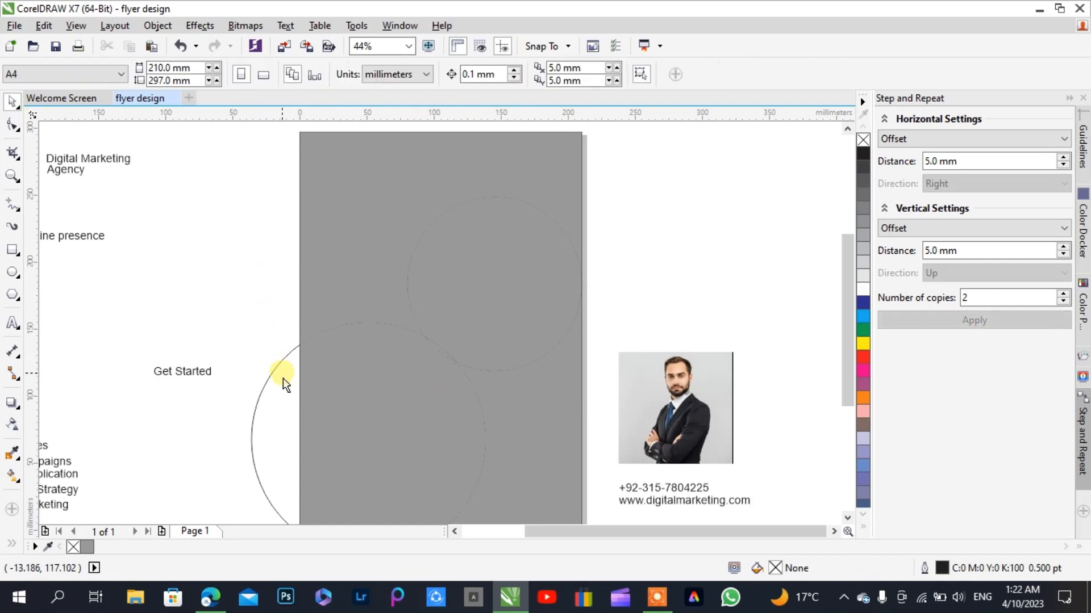
left_click(276, 368)
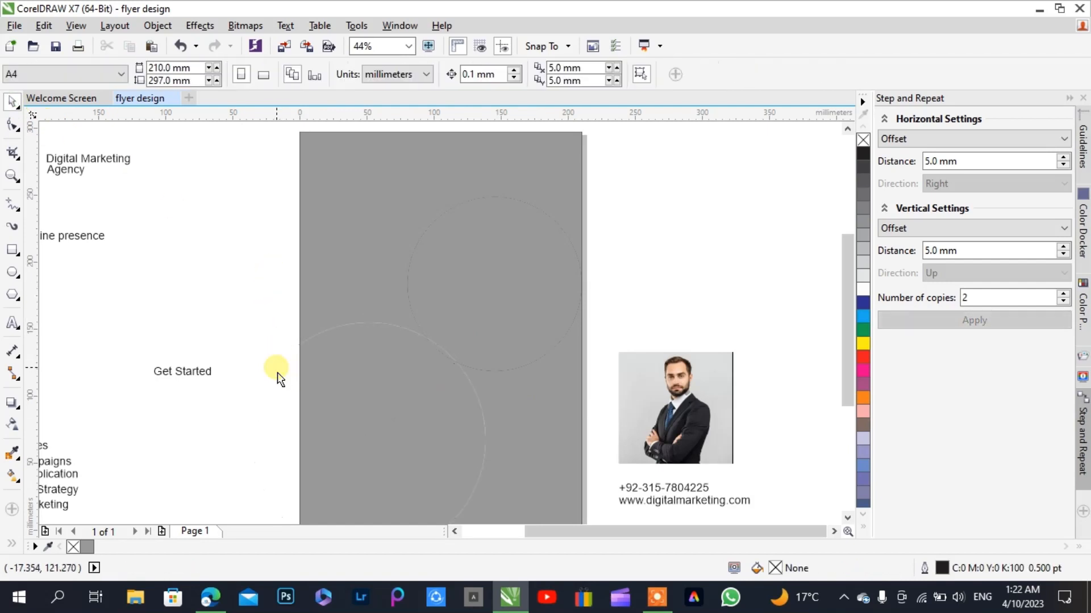
left_click(441, 361)
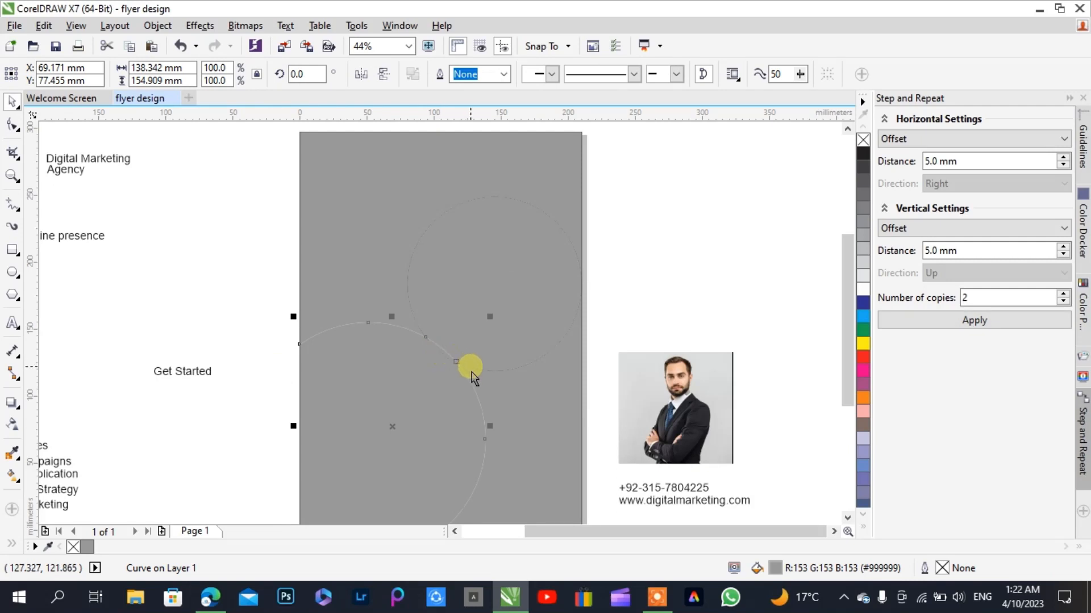
left_click(471, 369)
key("Delete")
key("ctrl+z")
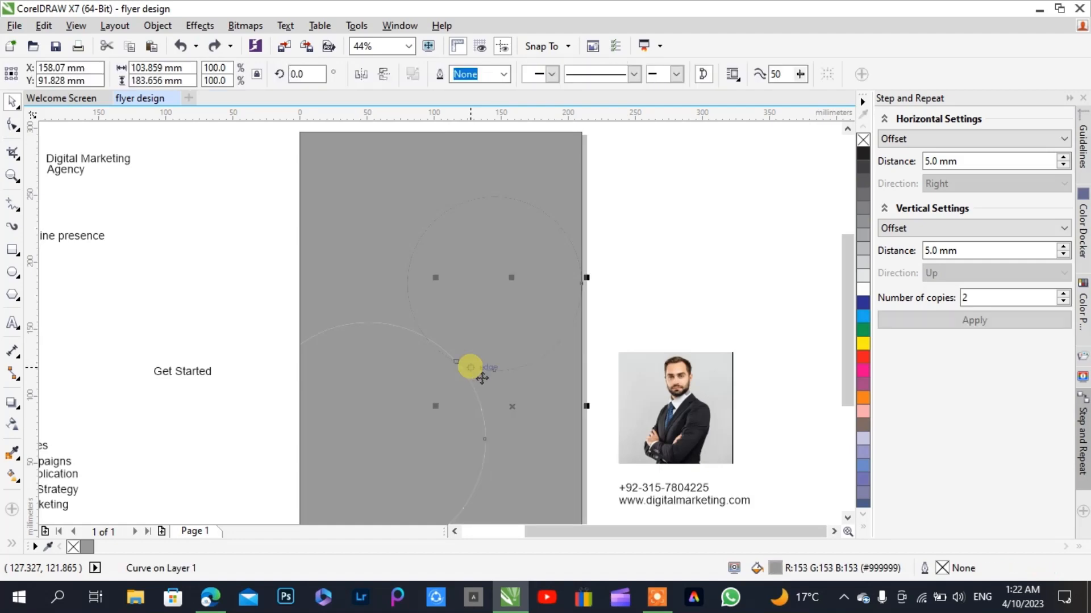
left_click_drag(465, 359, 540, 358)
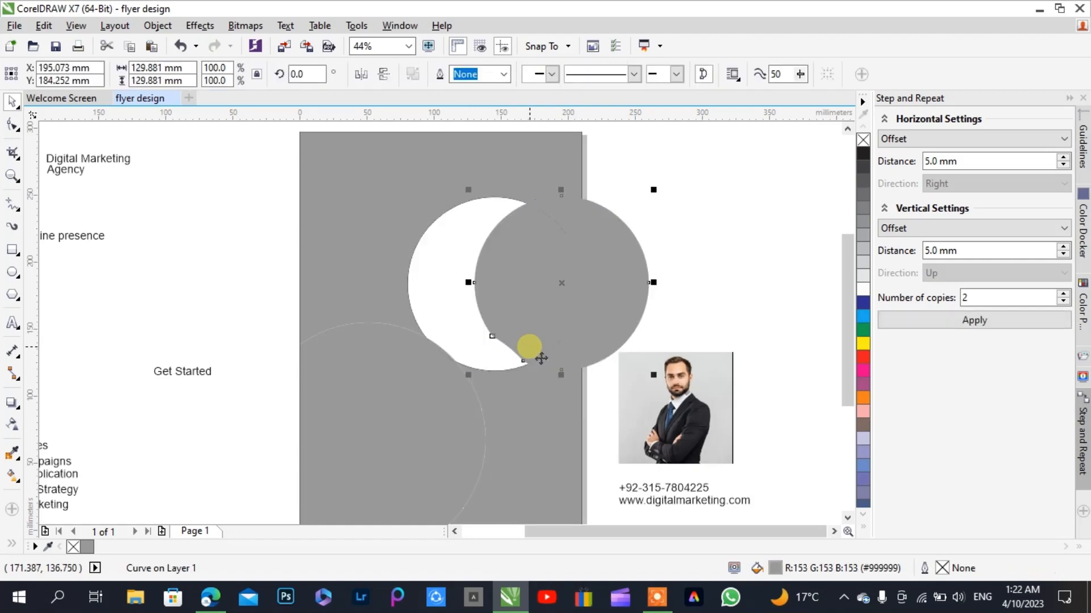
key("Delete")
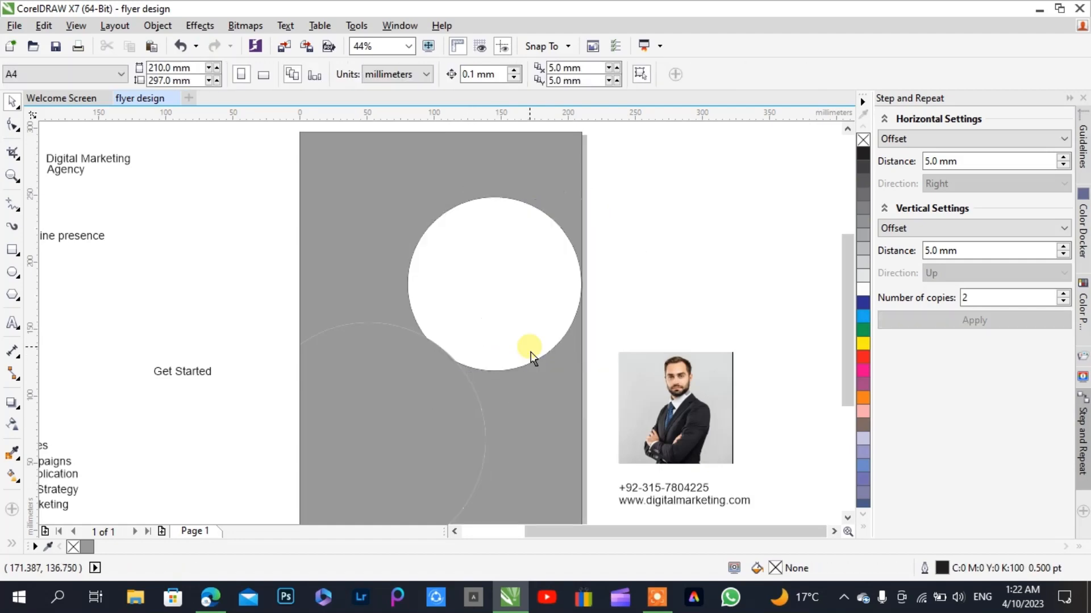
left_click(442, 355)
left_click_drag(441, 350, 468, 335)
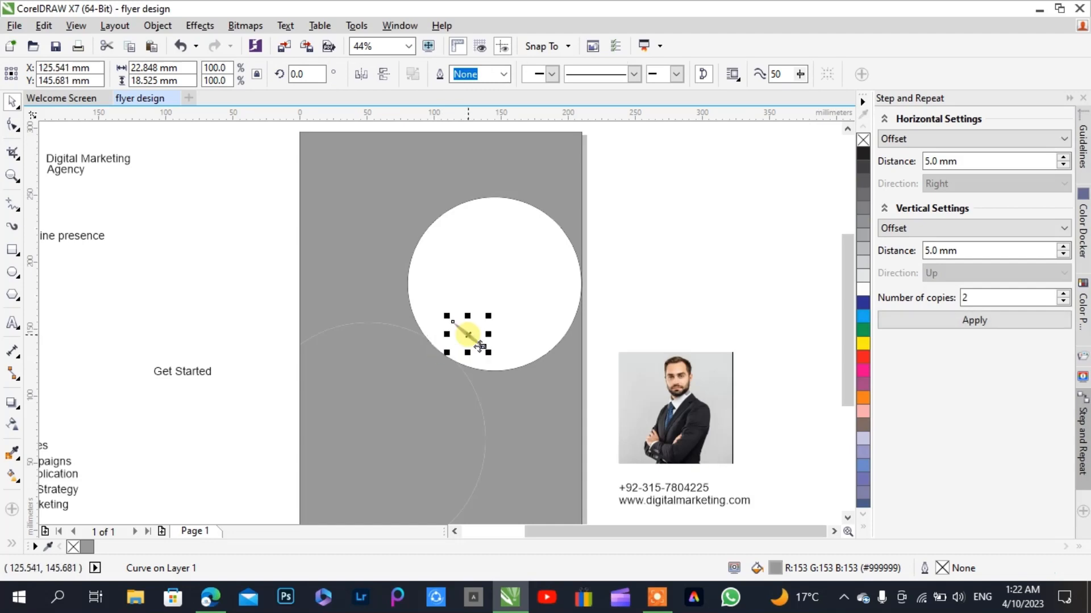
key("ctrl+z")
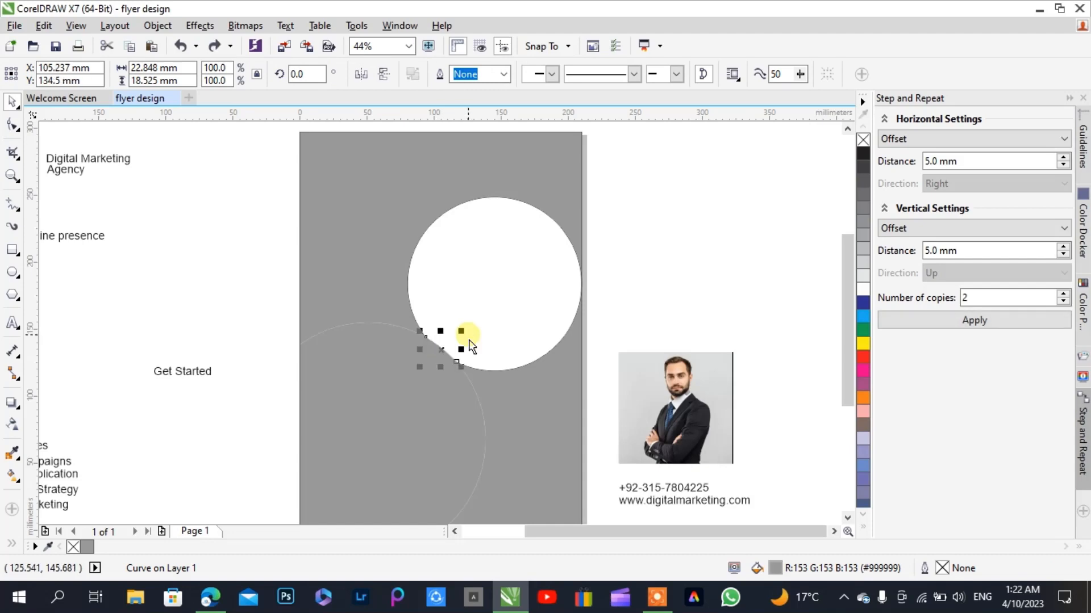
key("Delete")
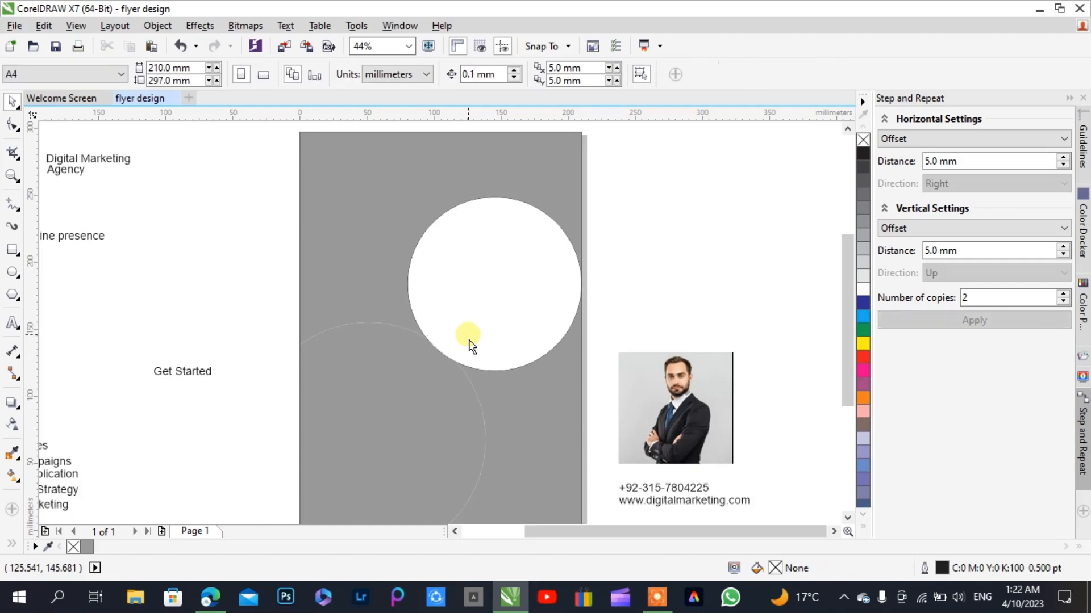
key("ctrl+z")
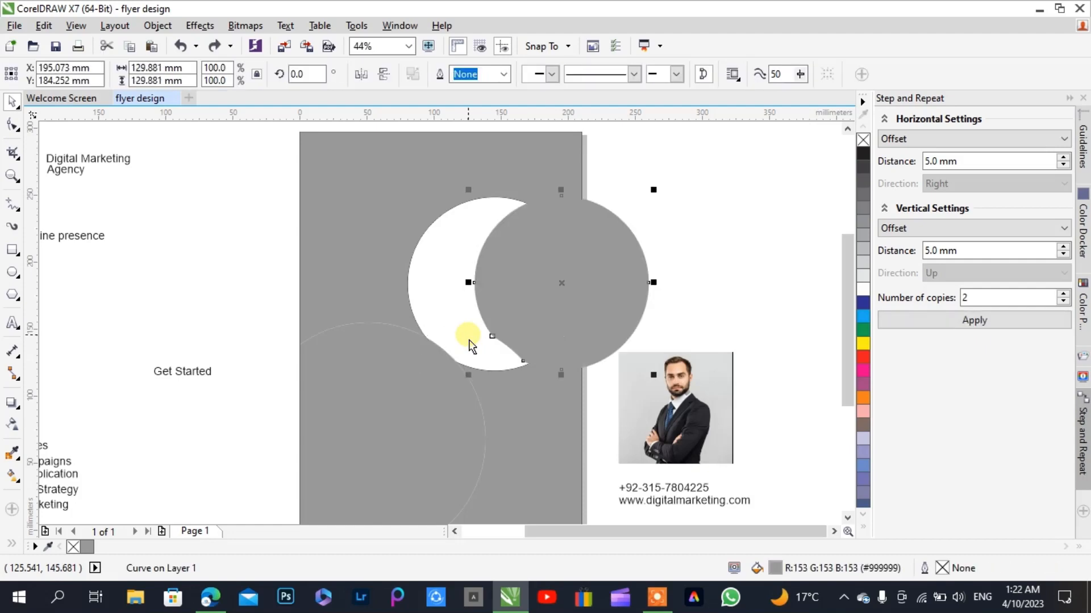
left_click(700, 196)
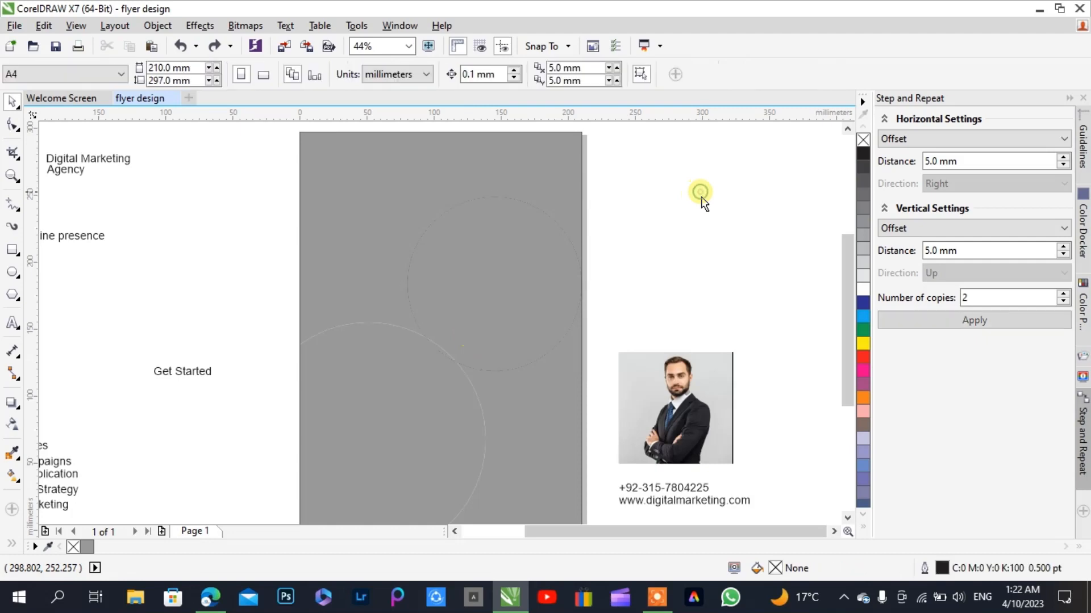
Examine the upper-right circle's edge up close and select its filled shape to check the outline
left_click(546, 216)
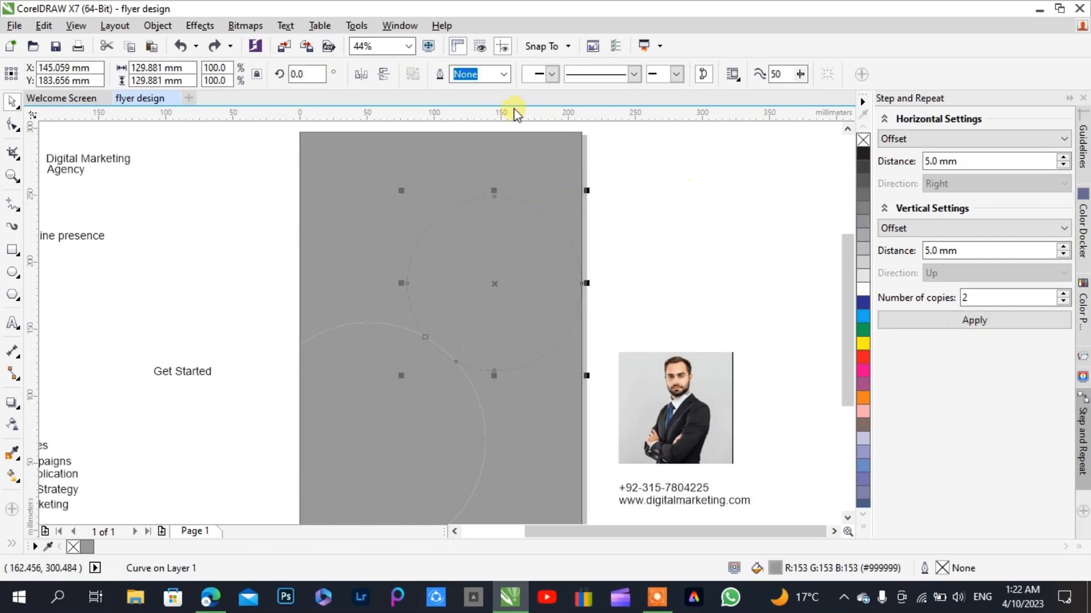
left_click(621, 195)
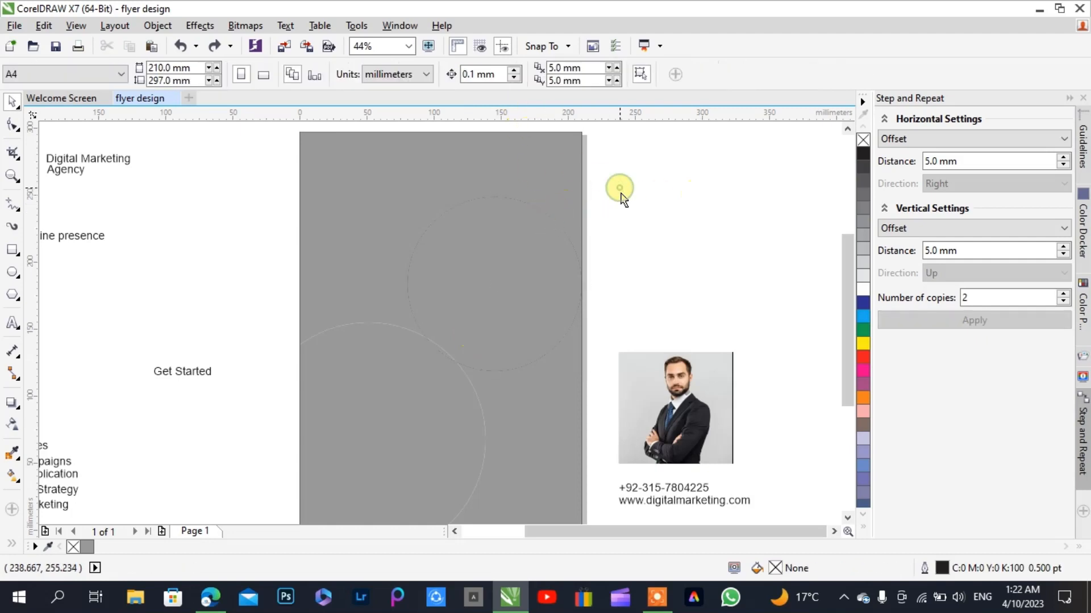
left_click(546, 220)
left_click(651, 179)
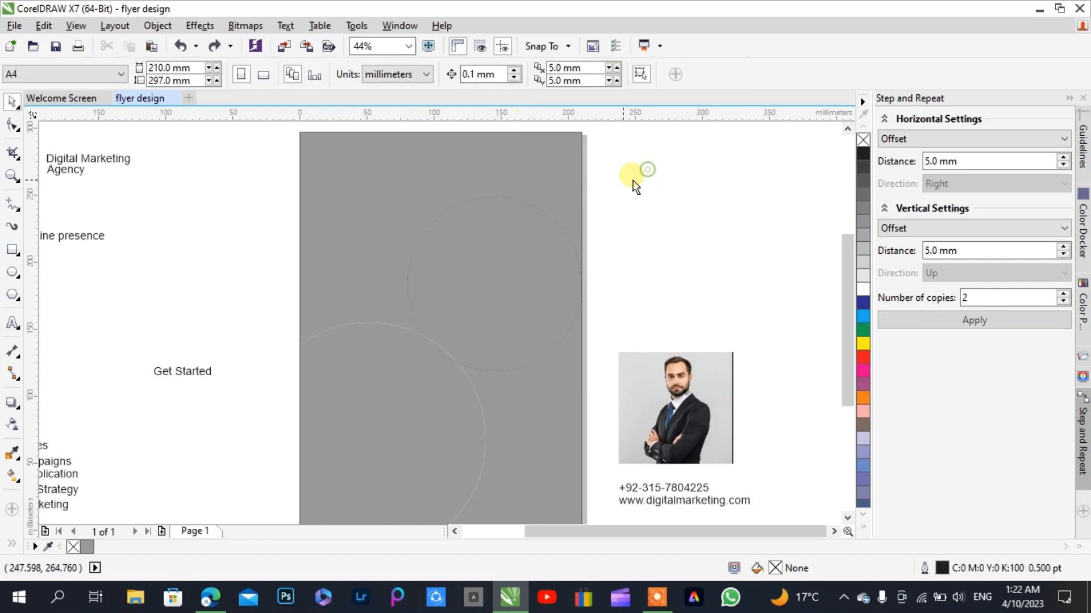
left_click(541, 214)
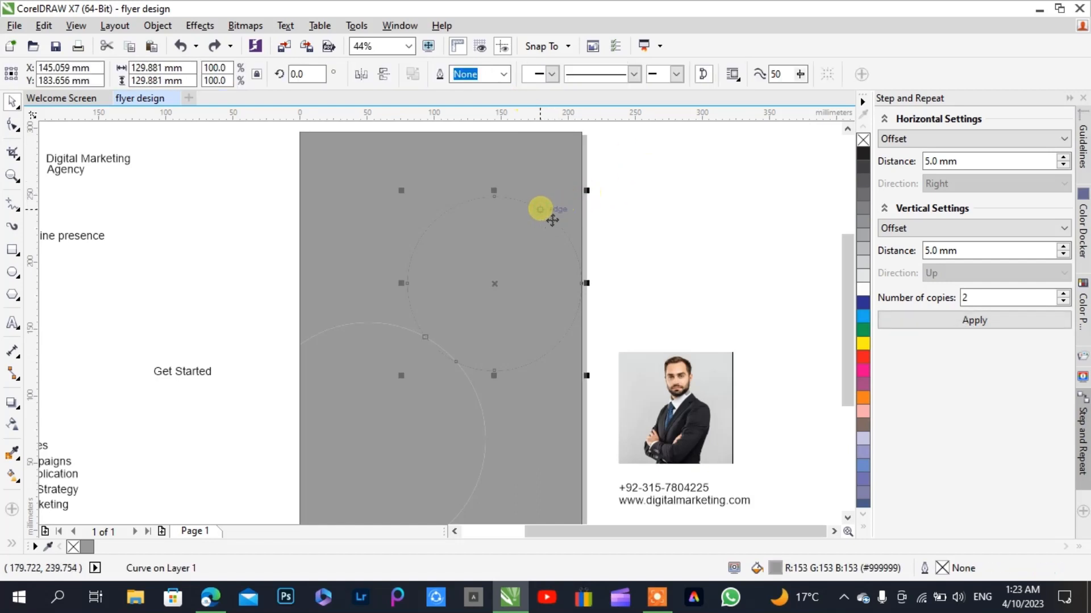
left_click(627, 211)
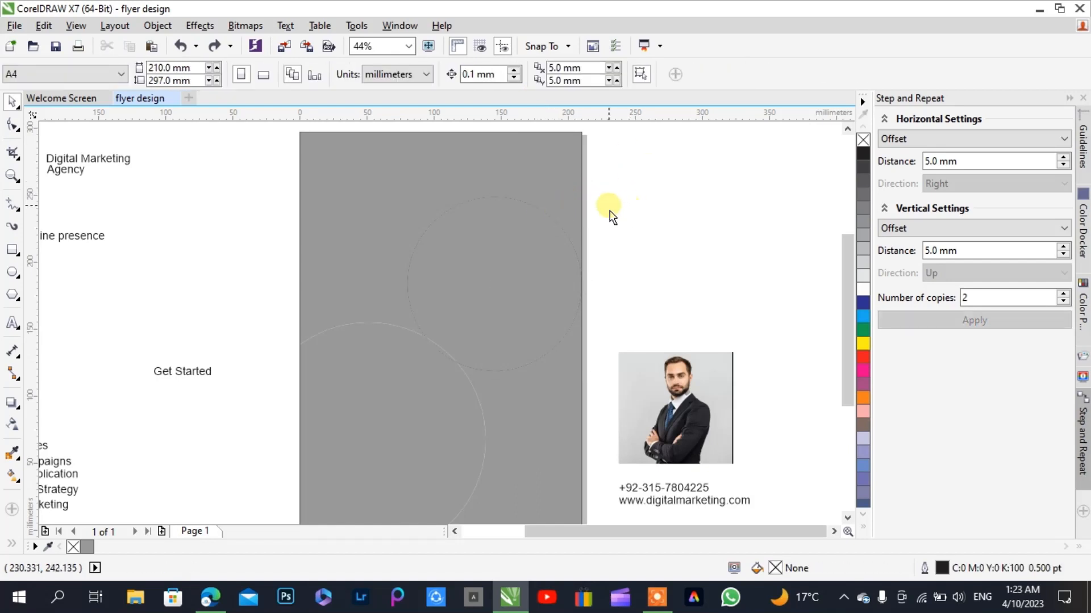
key("z")
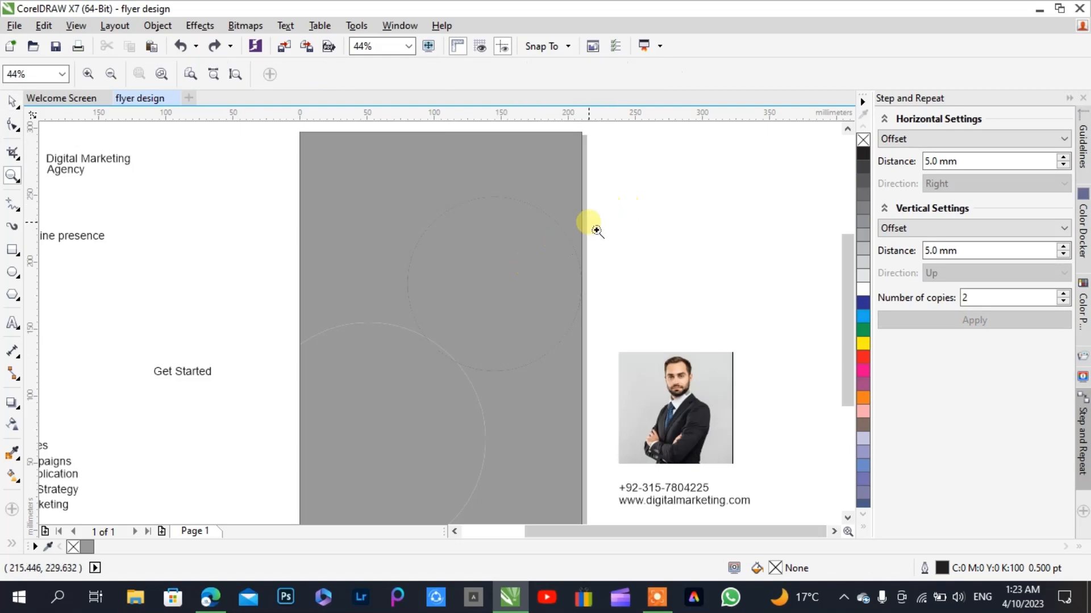
left_click_drag(596, 230, 552, 251)
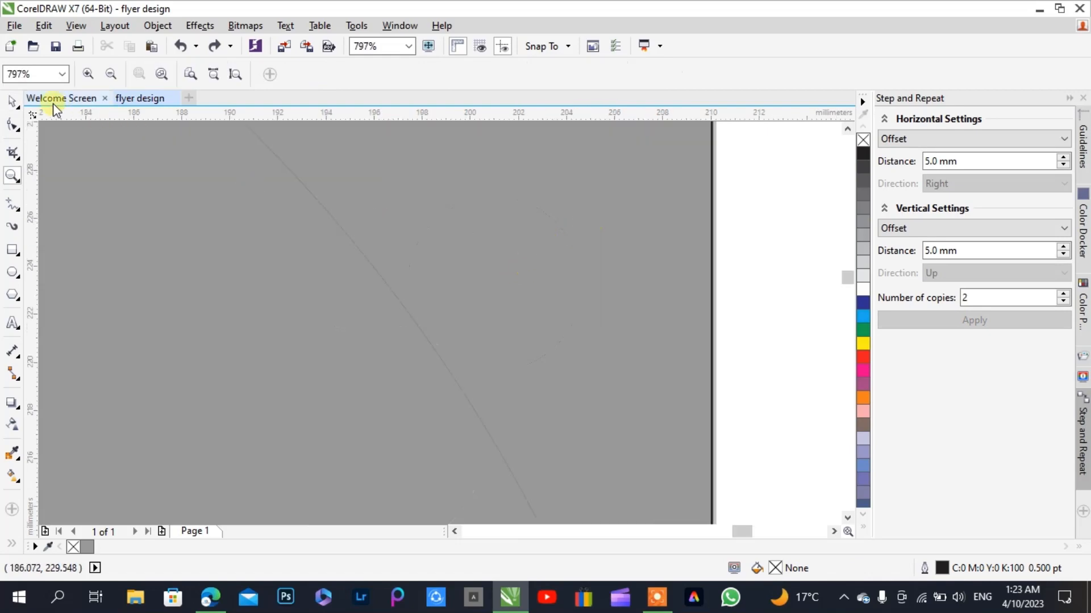
left_click(26, 99)
left_click(12, 101)
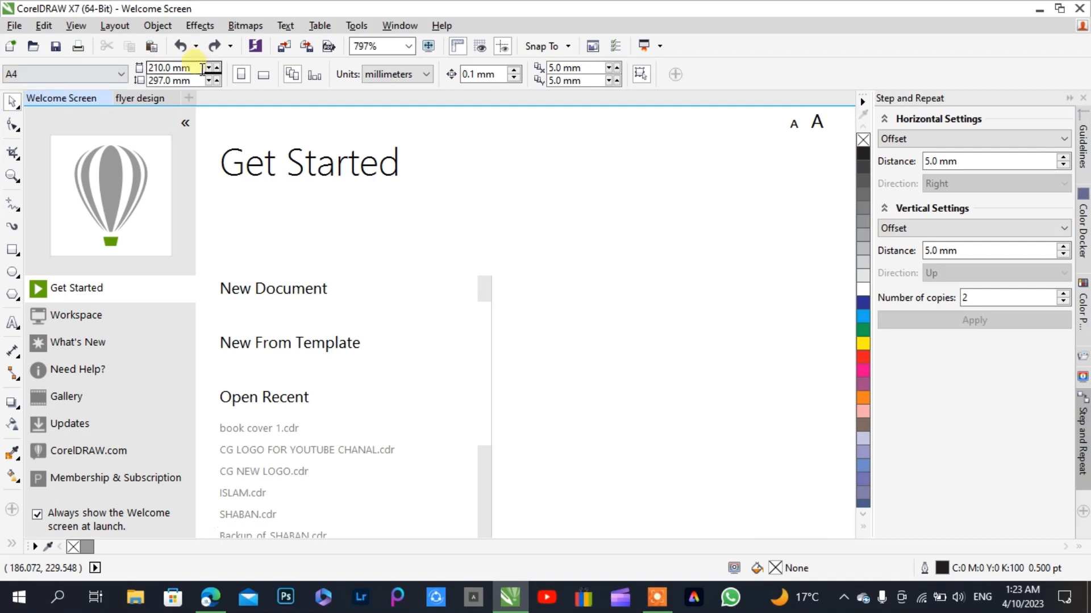
left_click(147, 100)
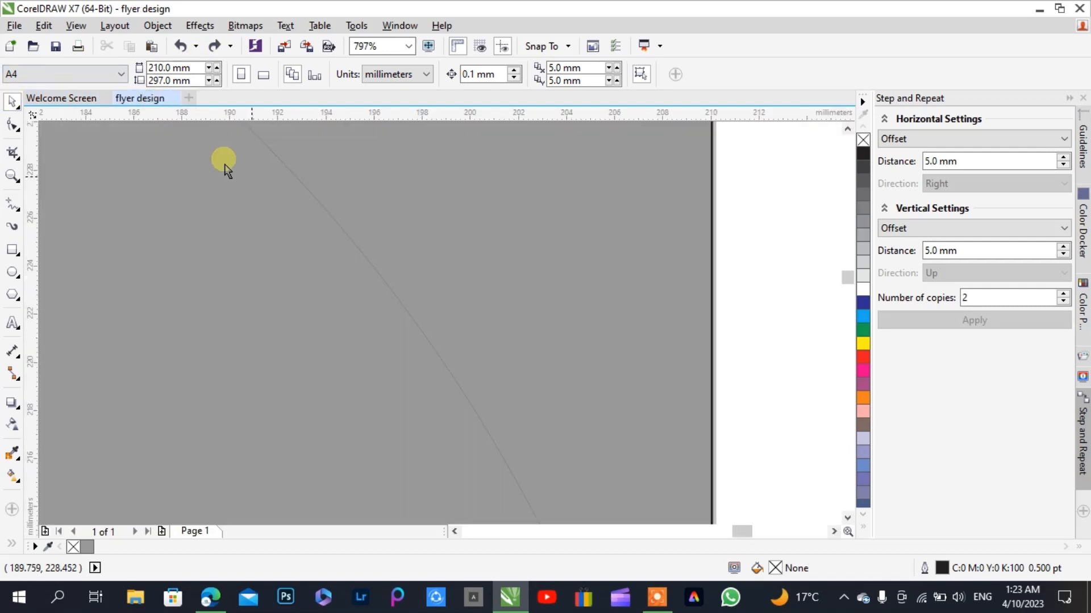
left_click(337, 230)
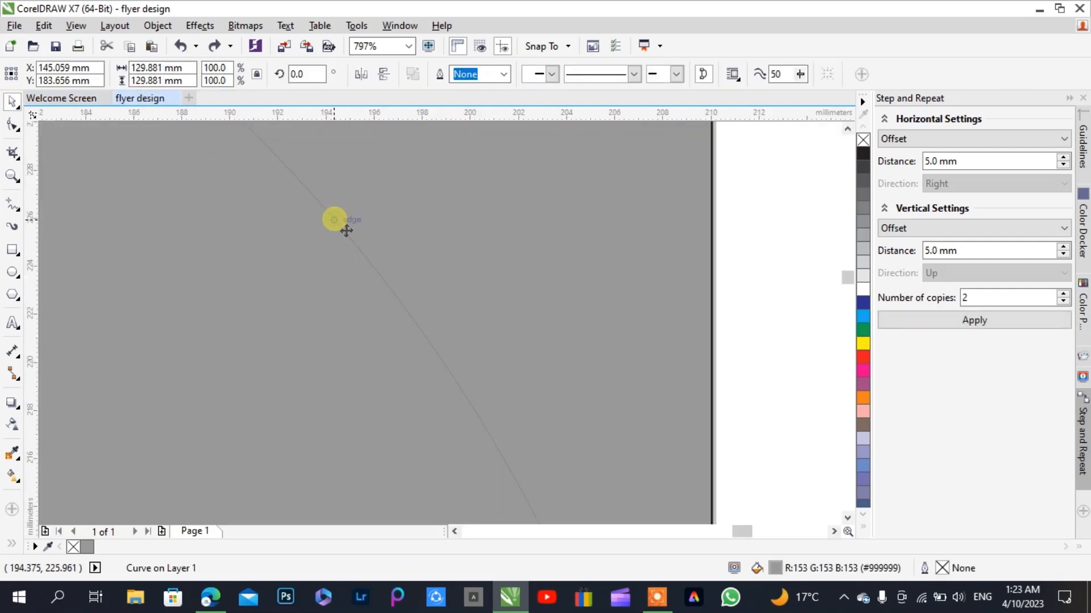
Inspect the circle's edge in Wireframe view, check the outline width choices, and return to Enhanced view
left_click(75, 27)
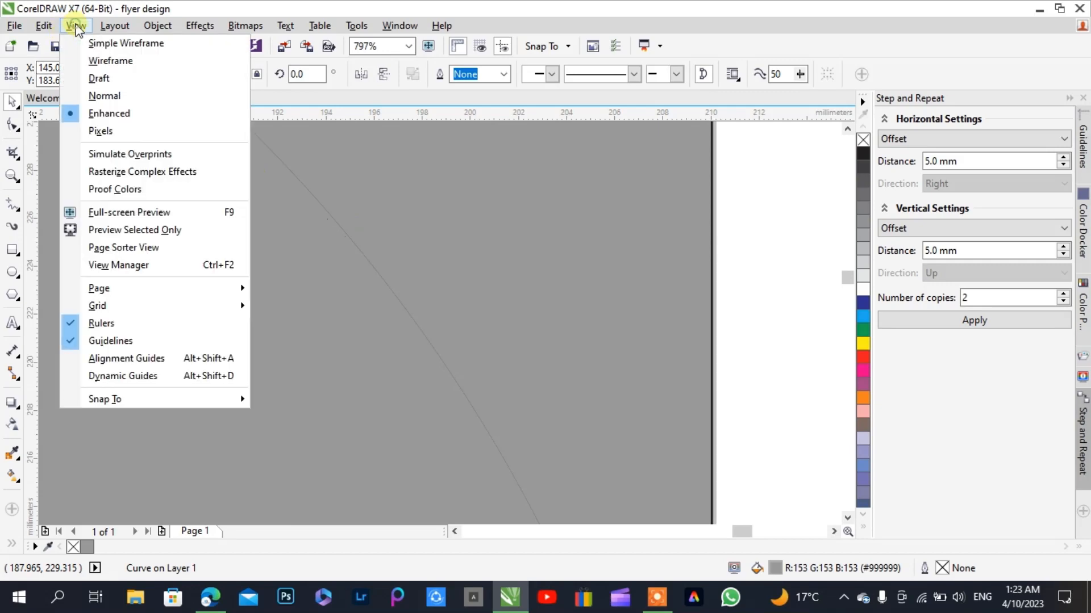
left_click(80, 61)
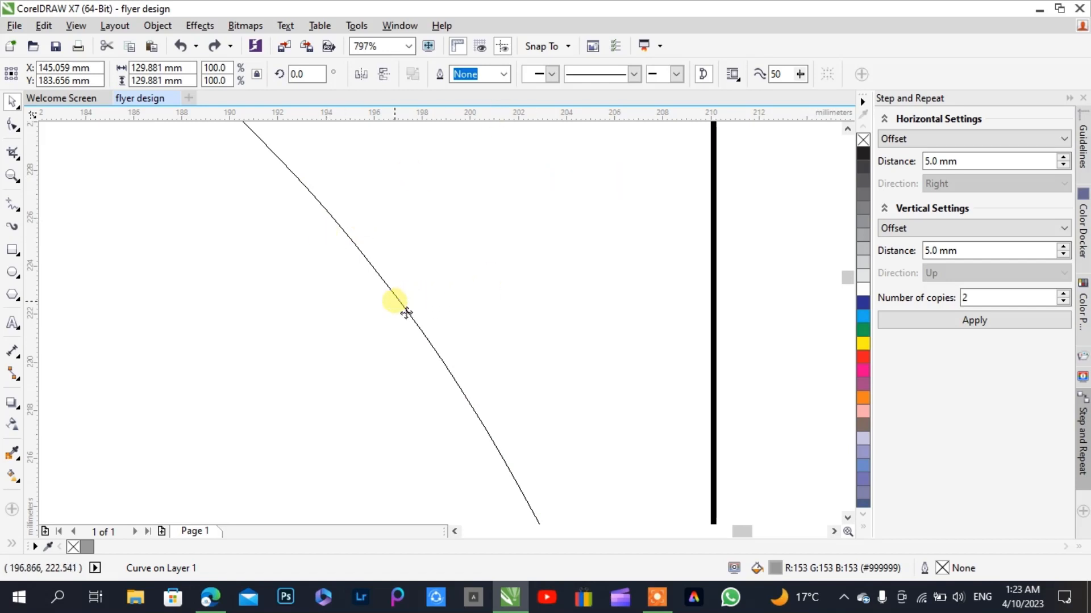
left_click(504, 74)
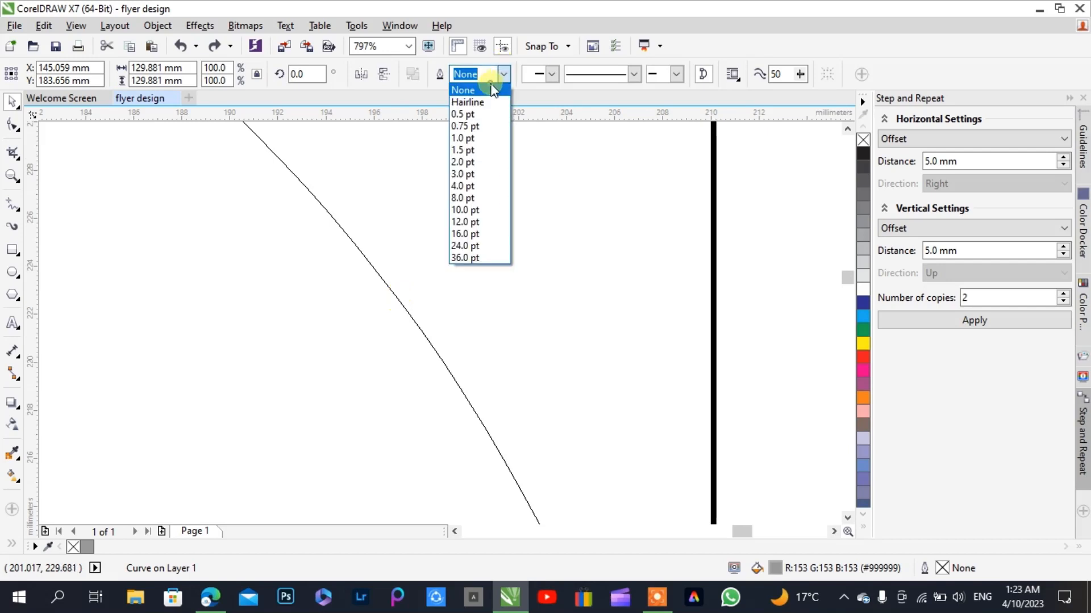
left_click(706, 180)
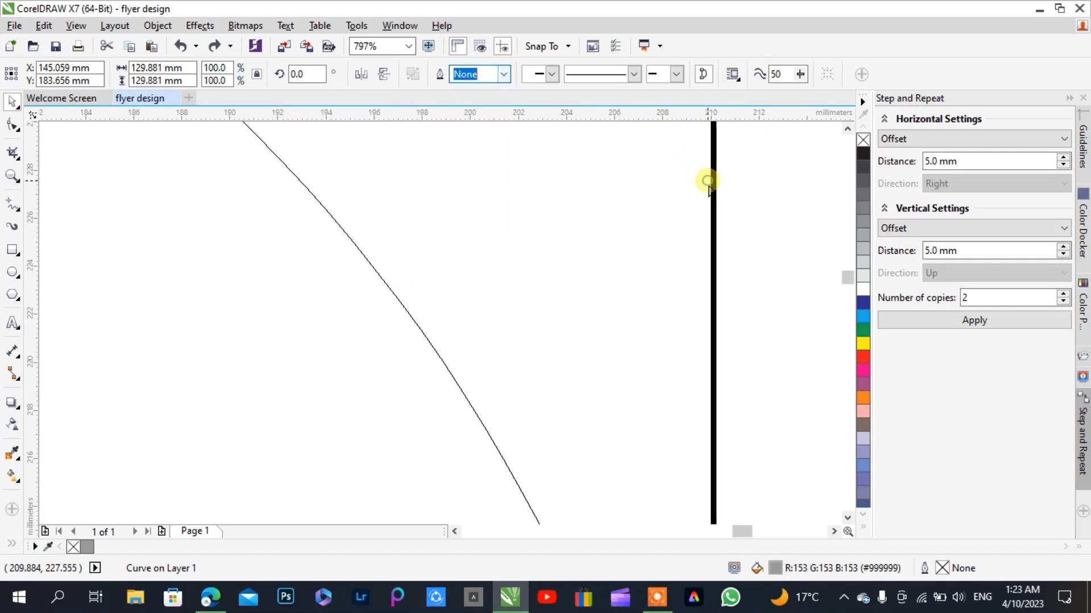
left_click(75, 25)
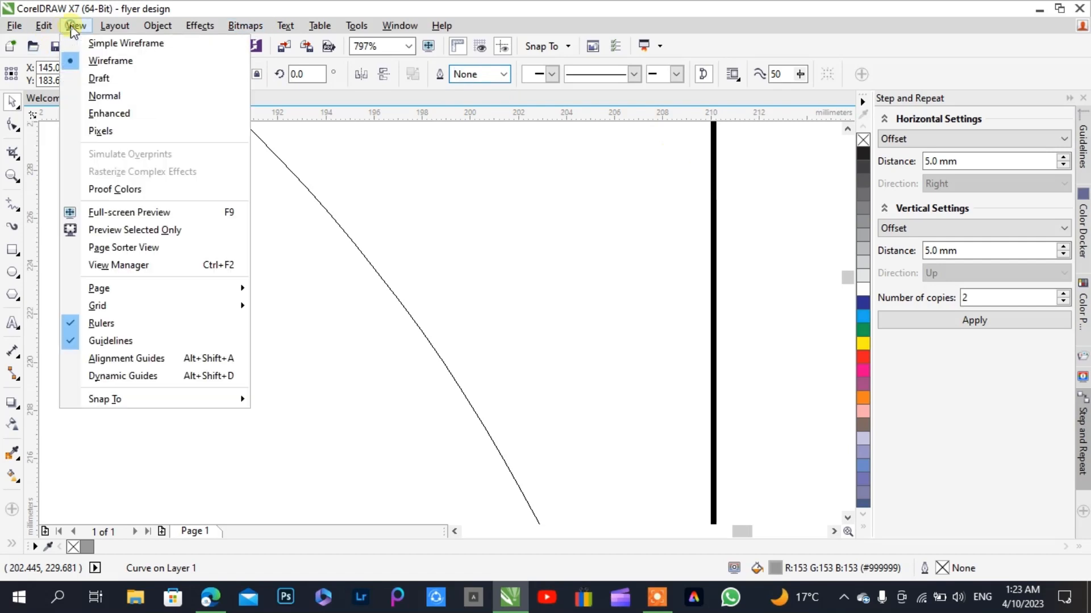
left_click(82, 113)
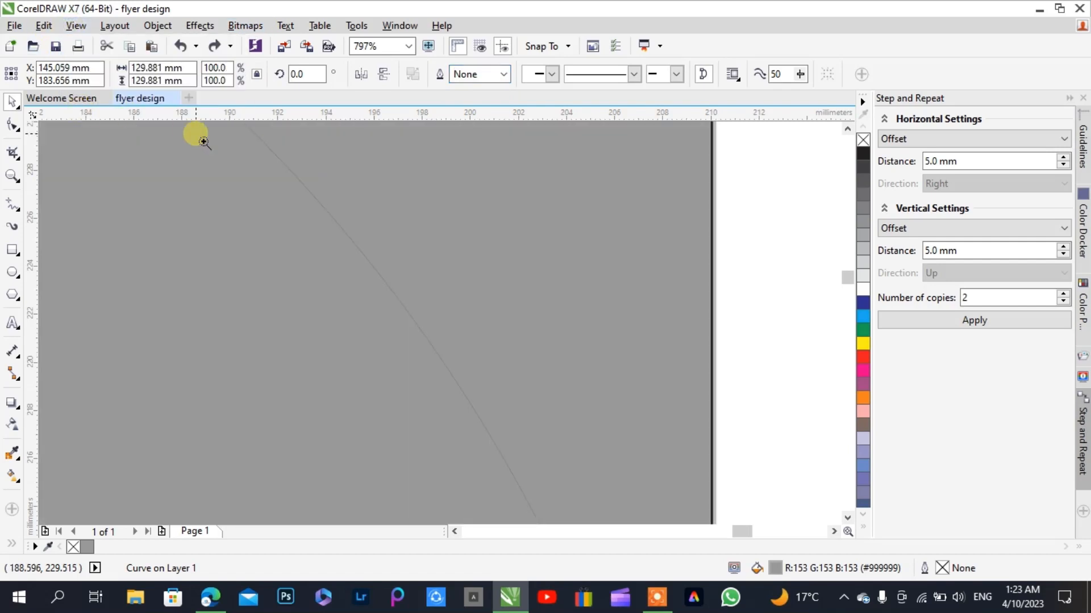
key("z")
right_click(196, 134)
right_click(196, 134)
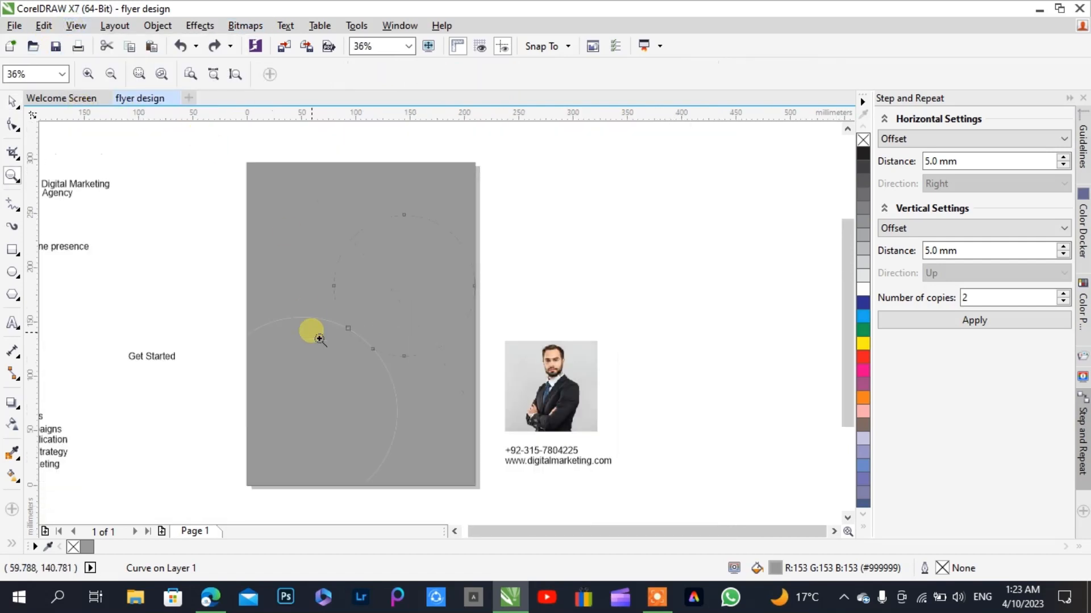
left_click_drag(325, 319, 361, 340)
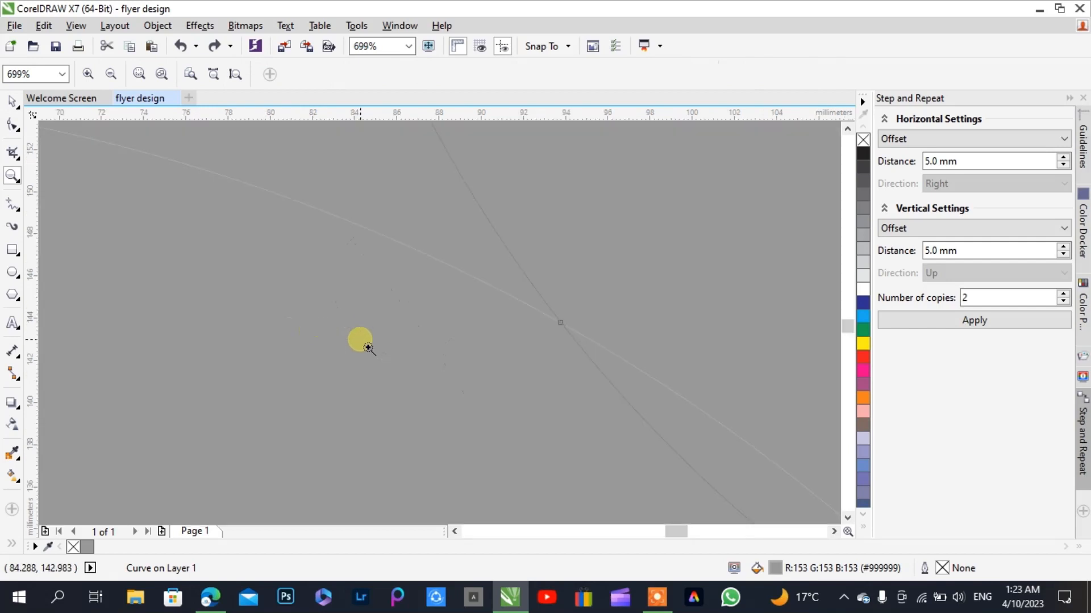
left_click(13, 103)
left_click(545, 234)
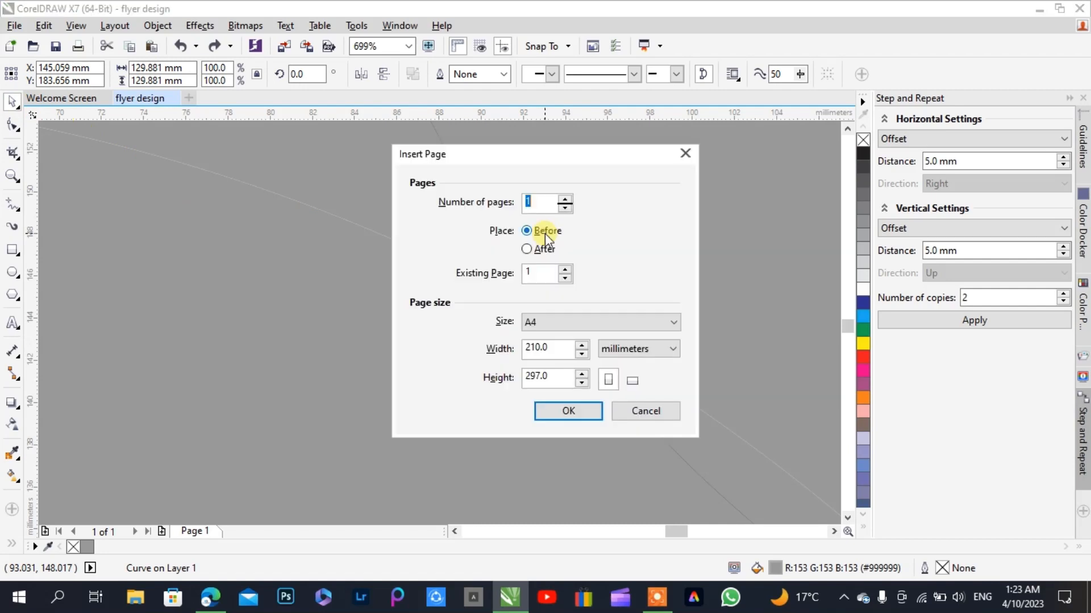
left_click(544, 233)
left_click(646, 411)
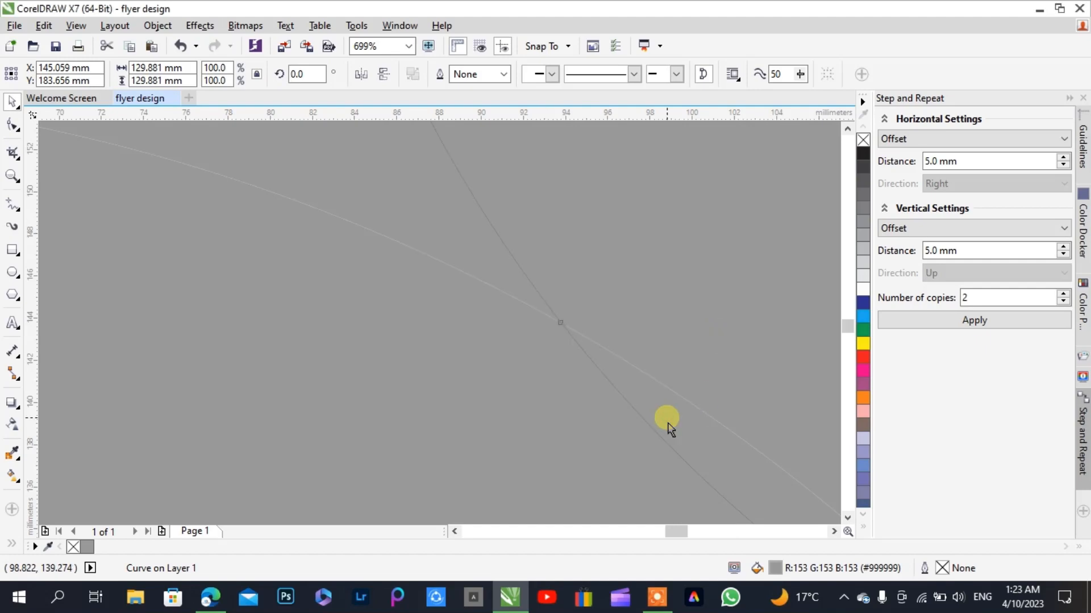
Try shifting the large grey shape above the circles slightly off the circle's edge, and undo the move
left_click(582, 360)
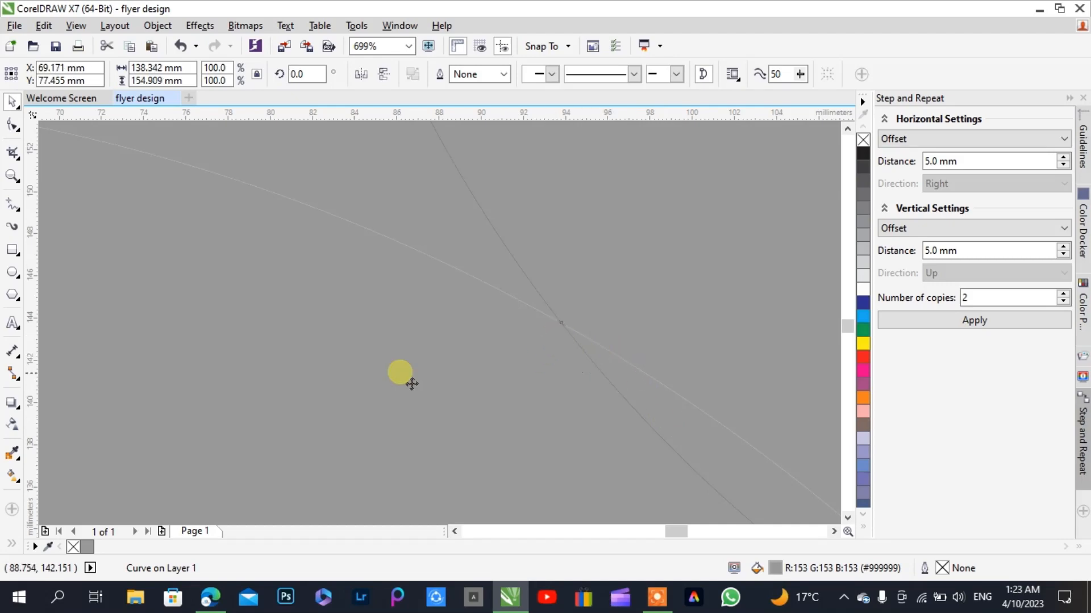
left_click(373, 197)
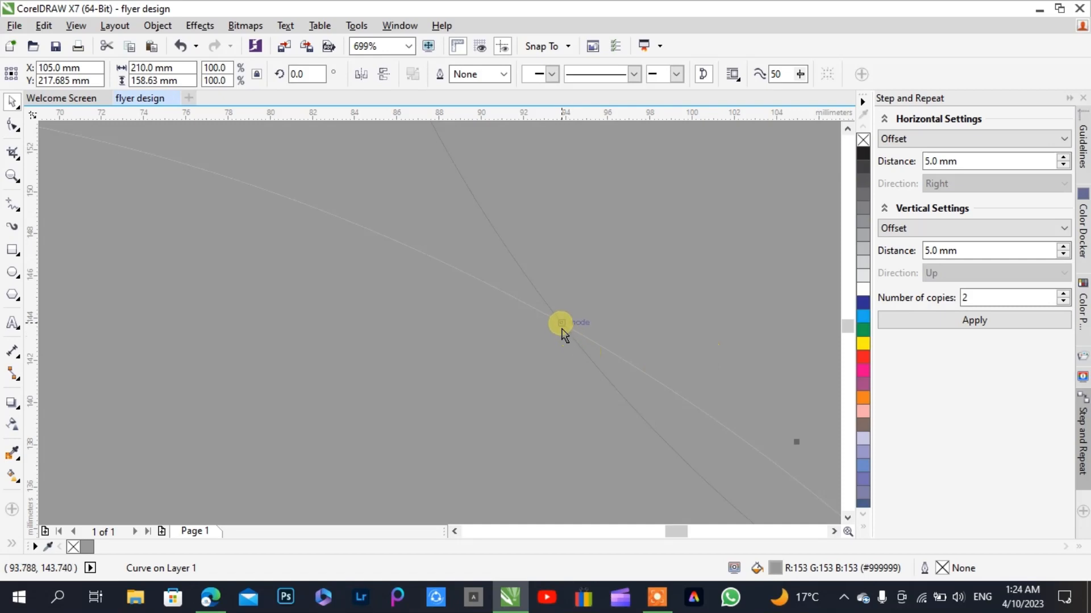
left_click_drag(567, 335, 527, 375)
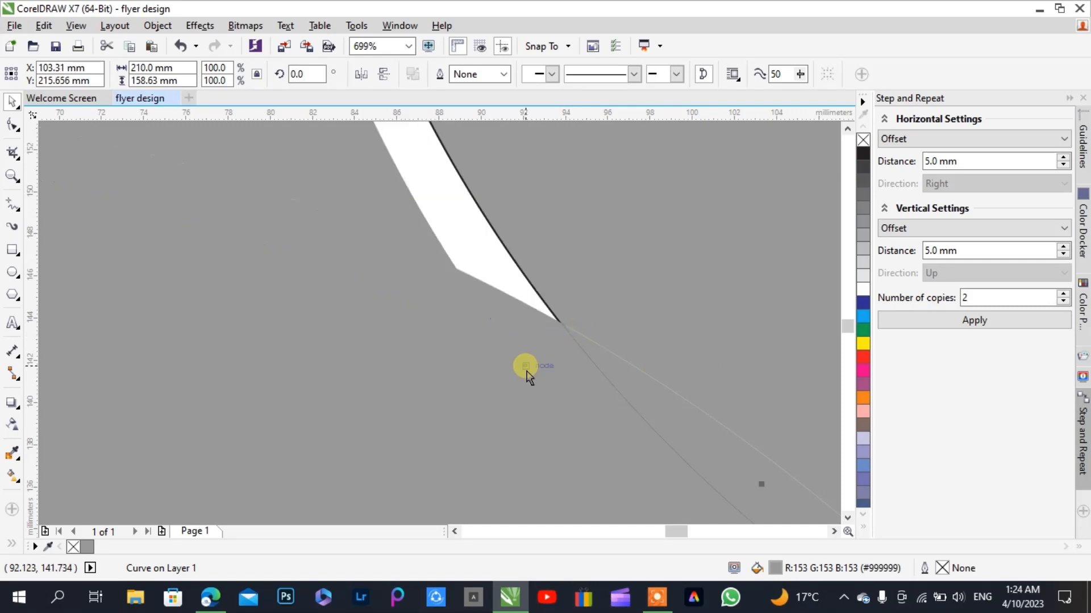
key("ctrl+z")
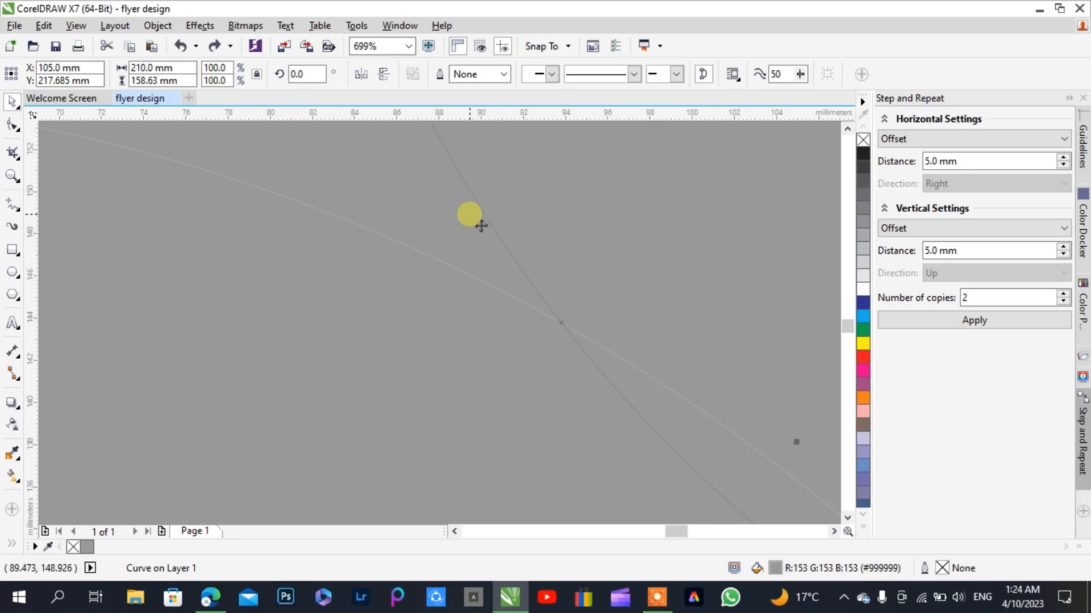
Send the upper background shape and the circles' overlap piece to the back, behind the upper circle's original outline
left_click(470, 220)
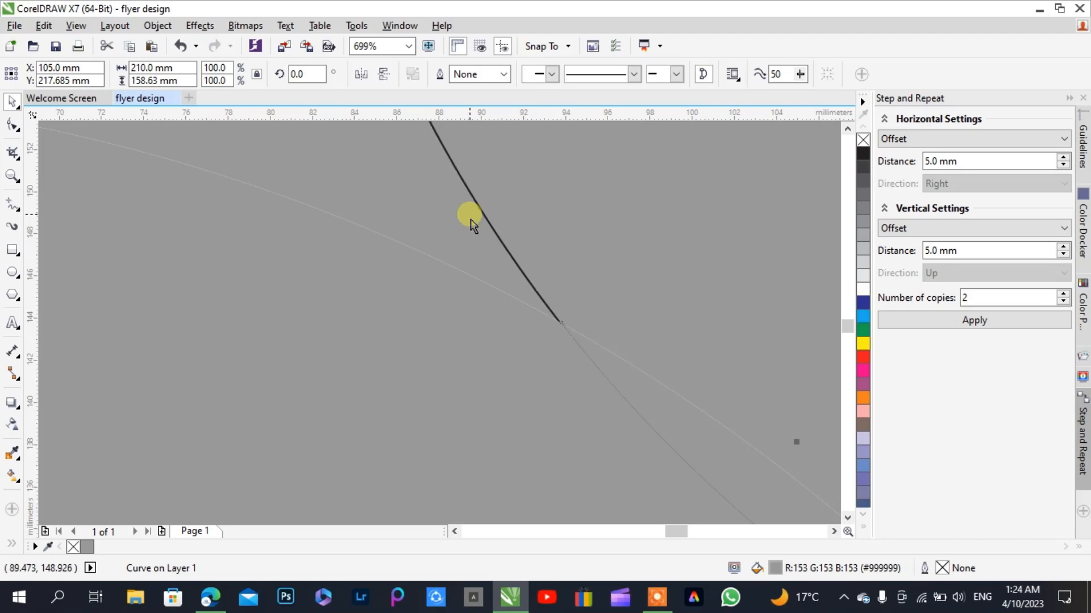
left_click(613, 365)
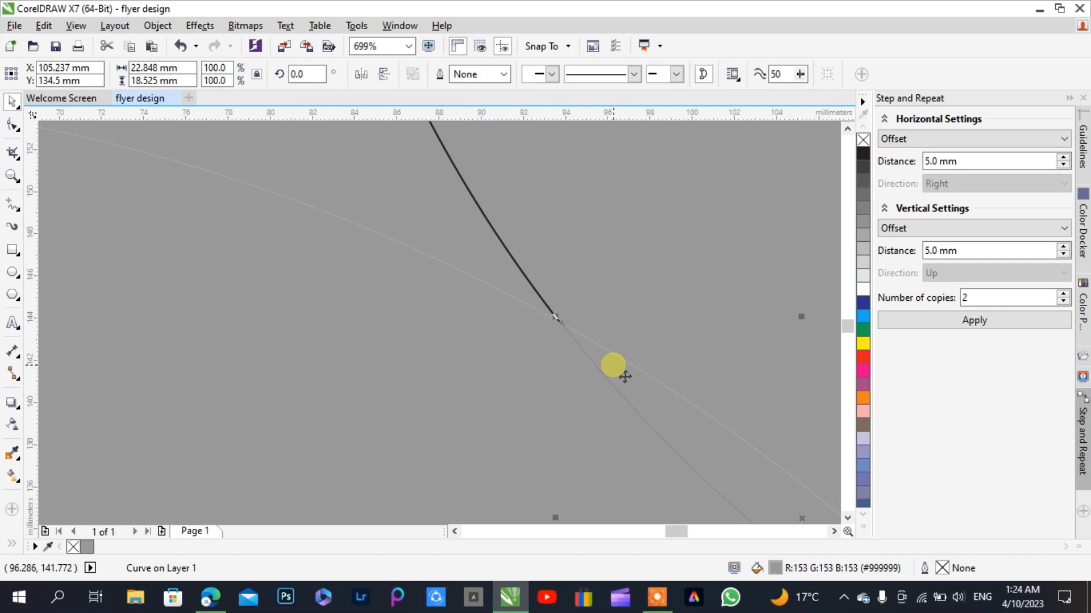
left_click(625, 377)
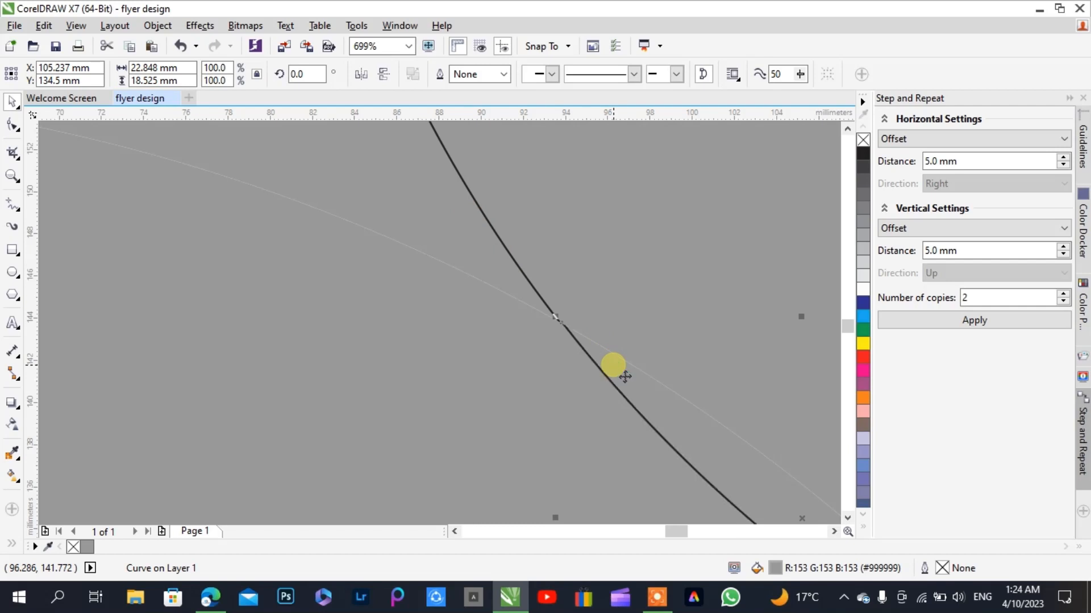
Check the shapes meeting at the circles' crossing and the upper circle's outline across the whole page
left_click(535, 359)
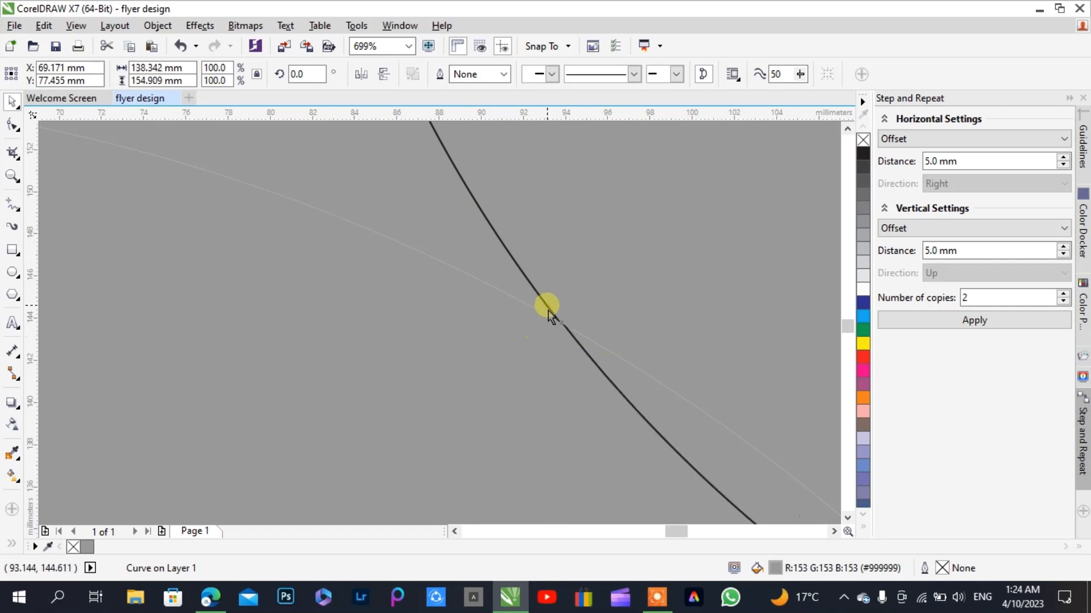
left_click(548, 315)
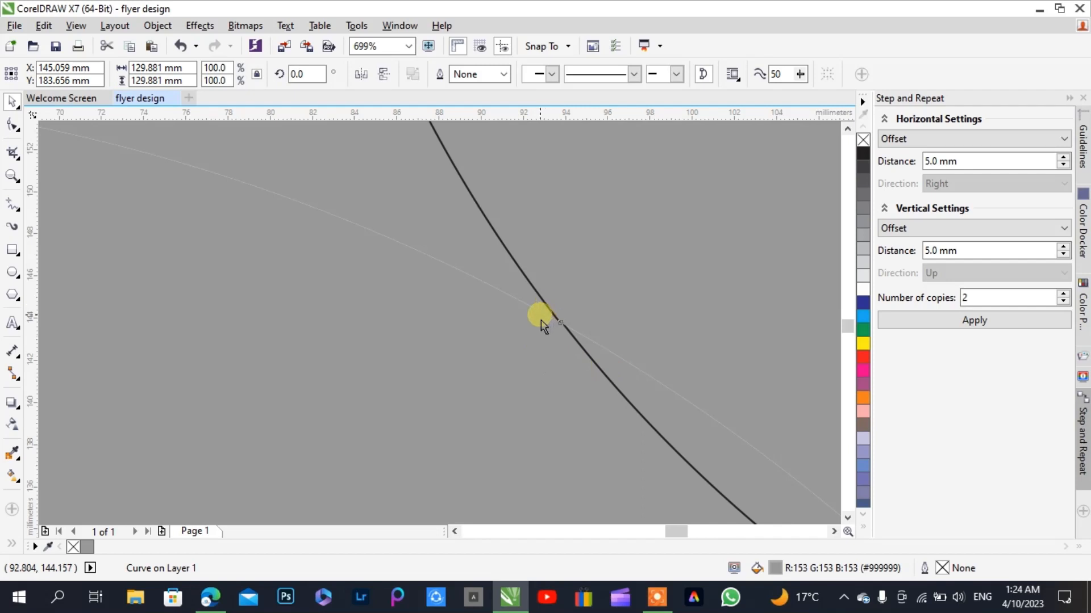
left_click(540, 319)
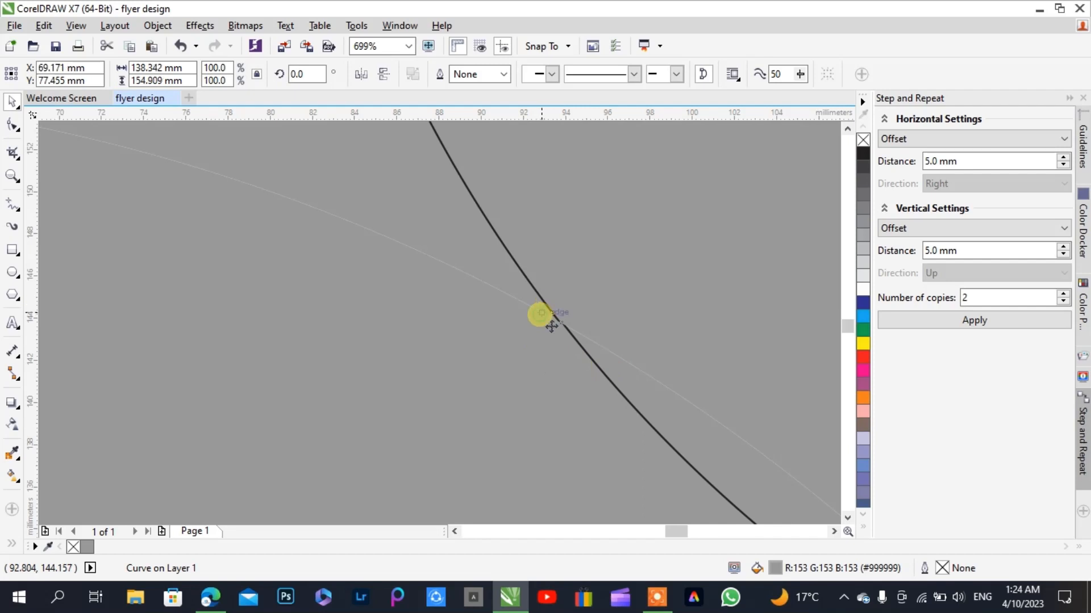
left_click(534, 292)
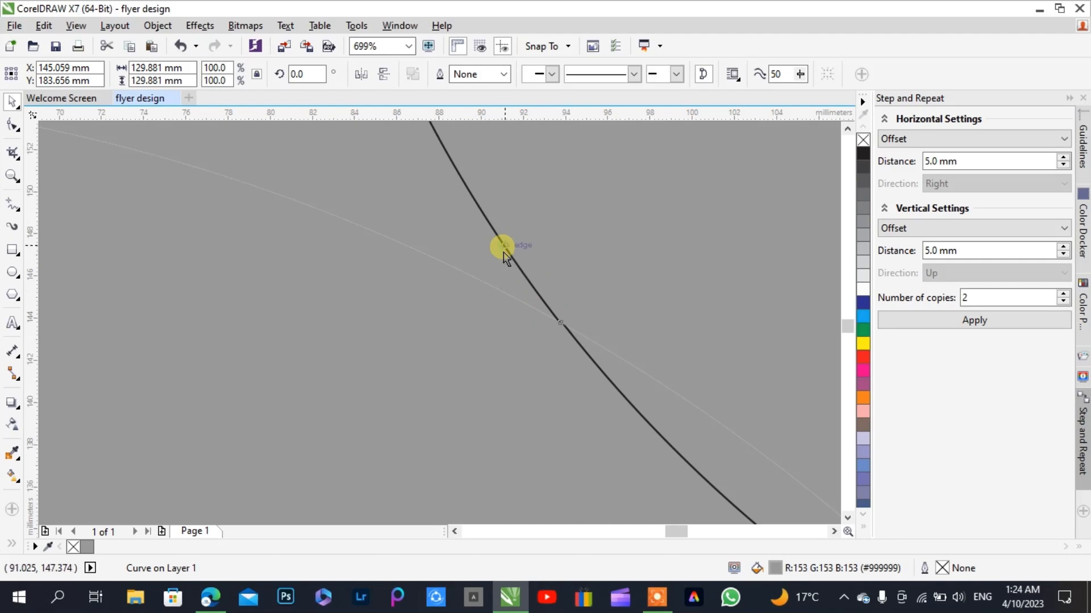
left_click(599, 366)
left_click(558, 245)
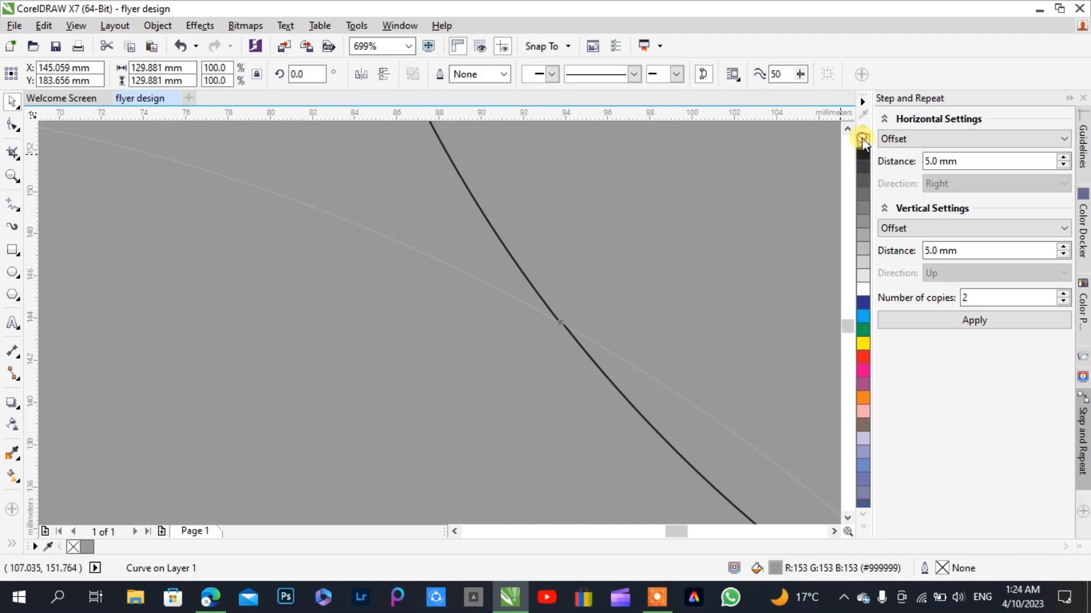
key("z")
right_click(728, 194)
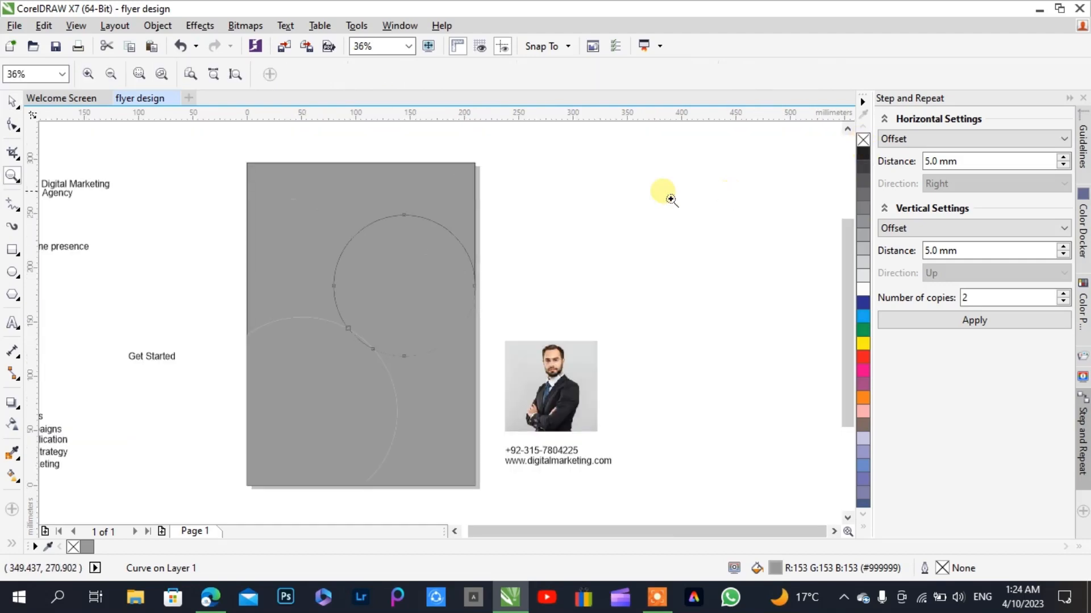
left_click(14, 102)
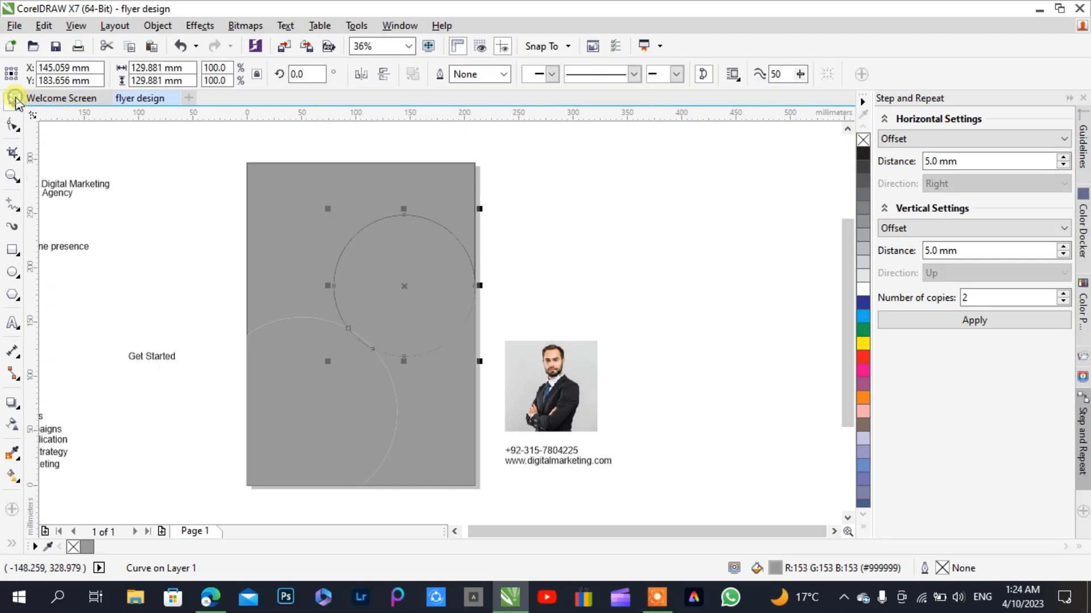
left_click(499, 256)
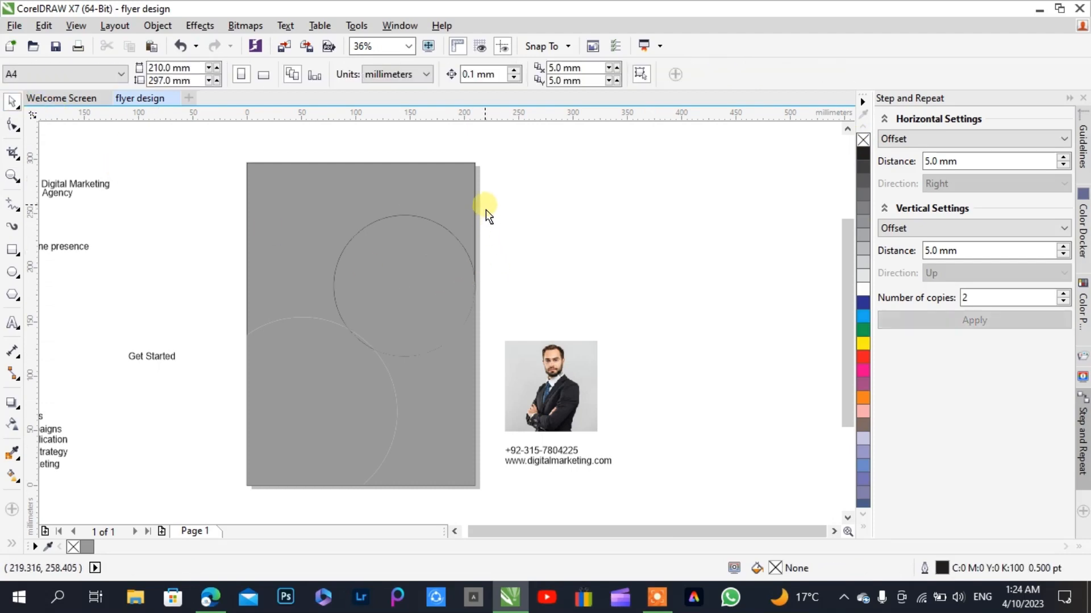
Remove the outline from the three objects that make up the upper circle
left_click_drag(486, 209, 317, 398)
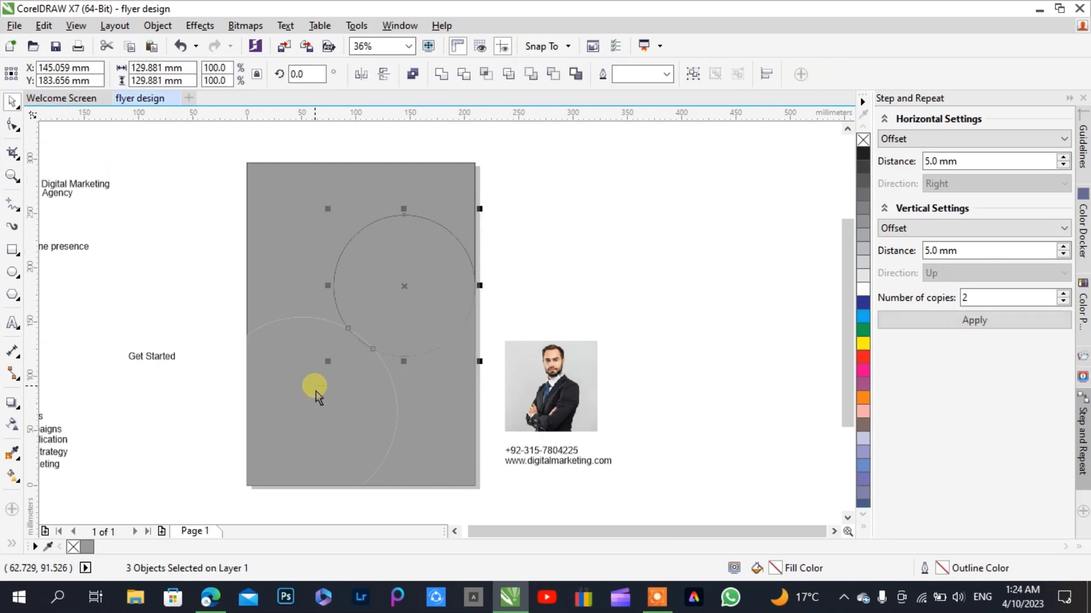
left_click(668, 74)
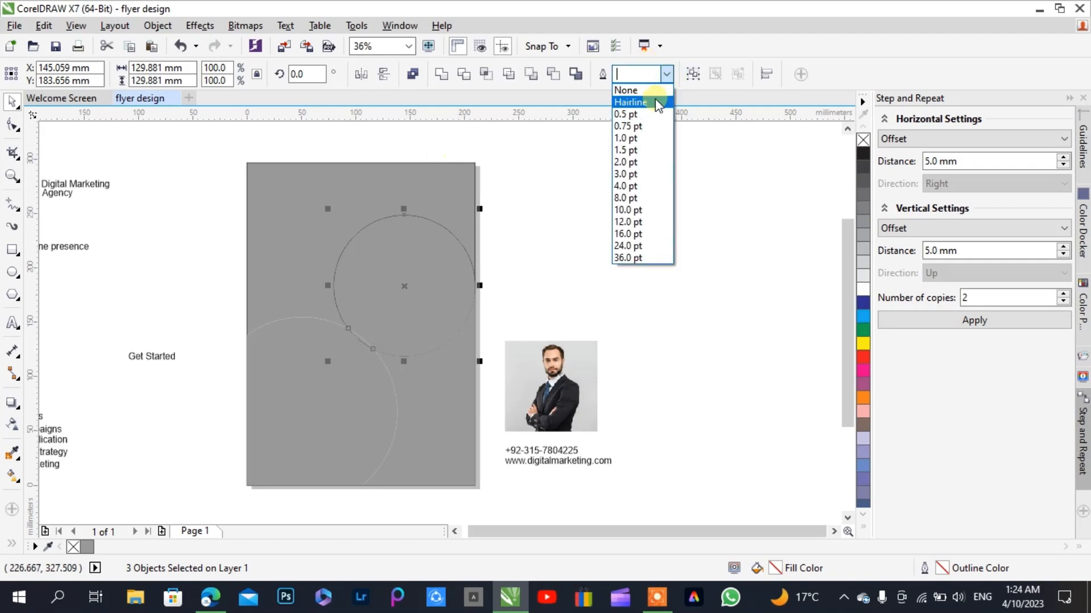
left_click(655, 91)
left_click(589, 206)
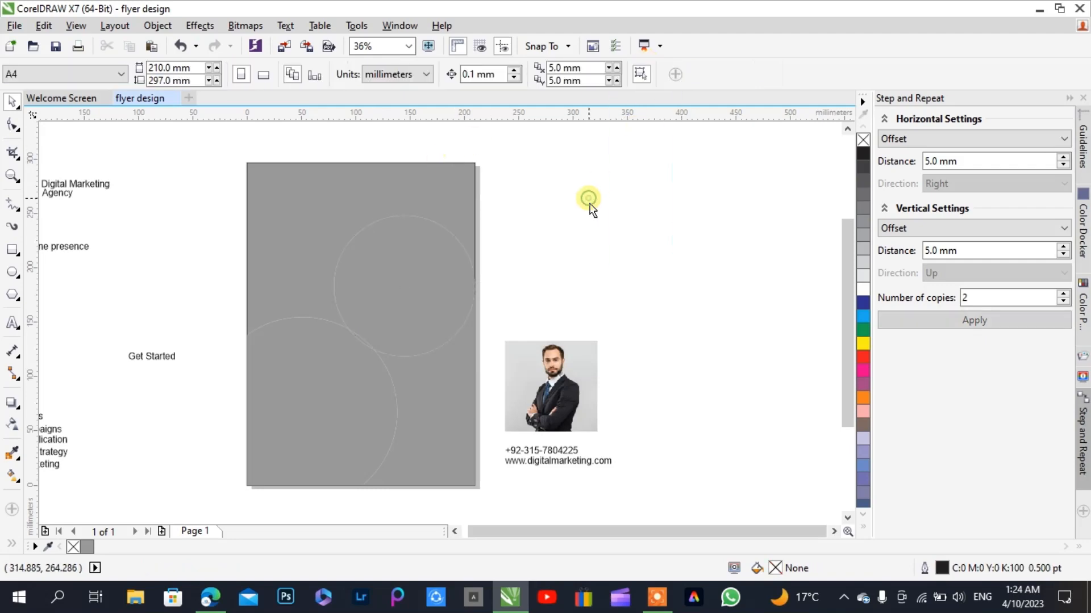
left_click(472, 218)
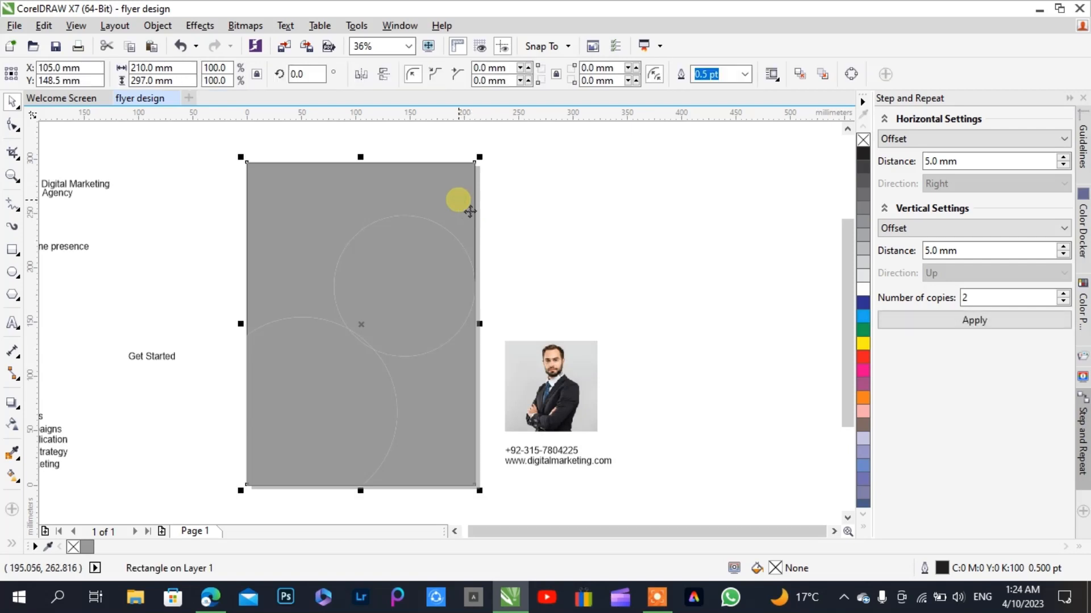
left_click(565, 234)
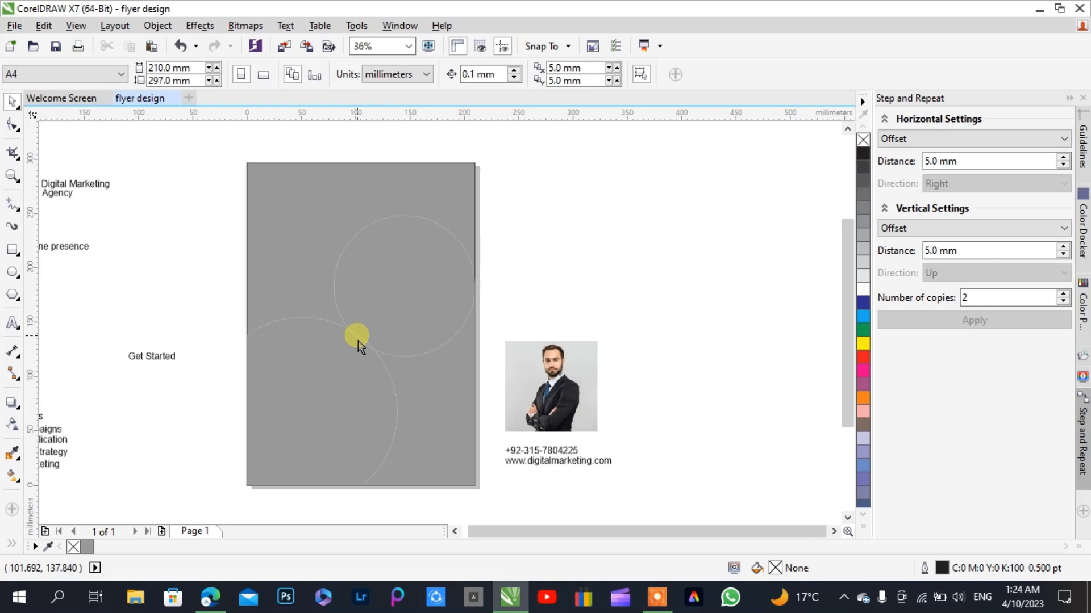
left_click(358, 346)
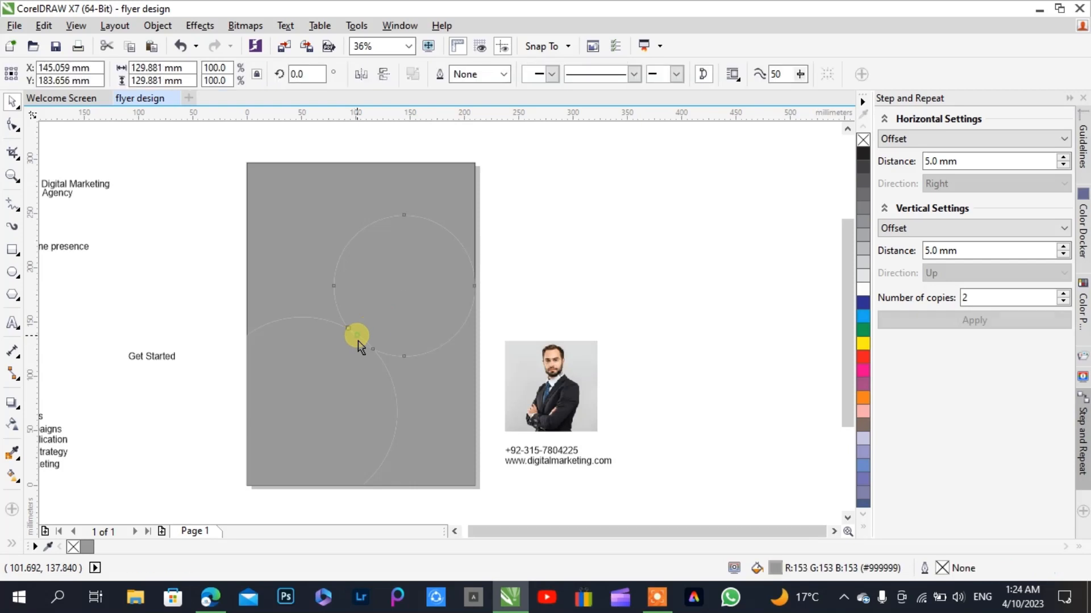
left_click(574, 188)
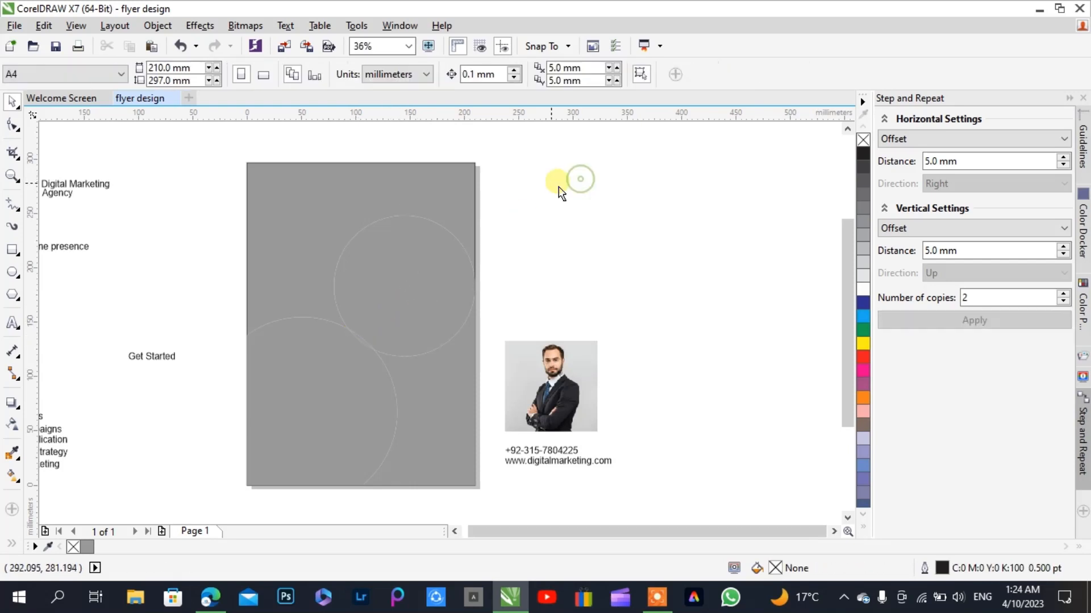
Weld the upper circle's three objects into a single shape, undoing a trial Combine that cut out its fill
left_click_drag(508, 194, 317, 385)
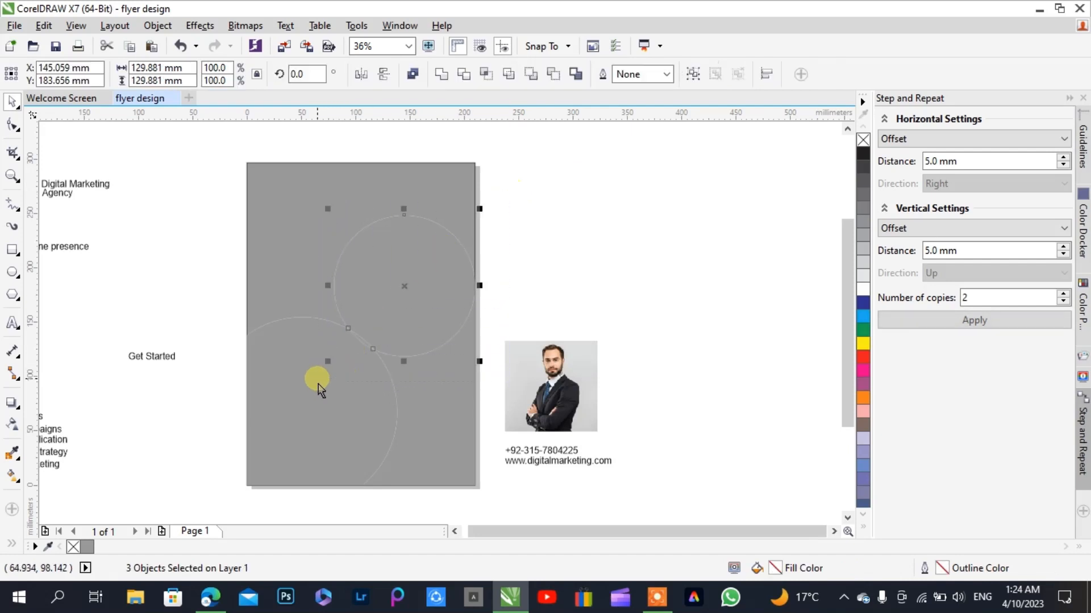
left_click(413, 74)
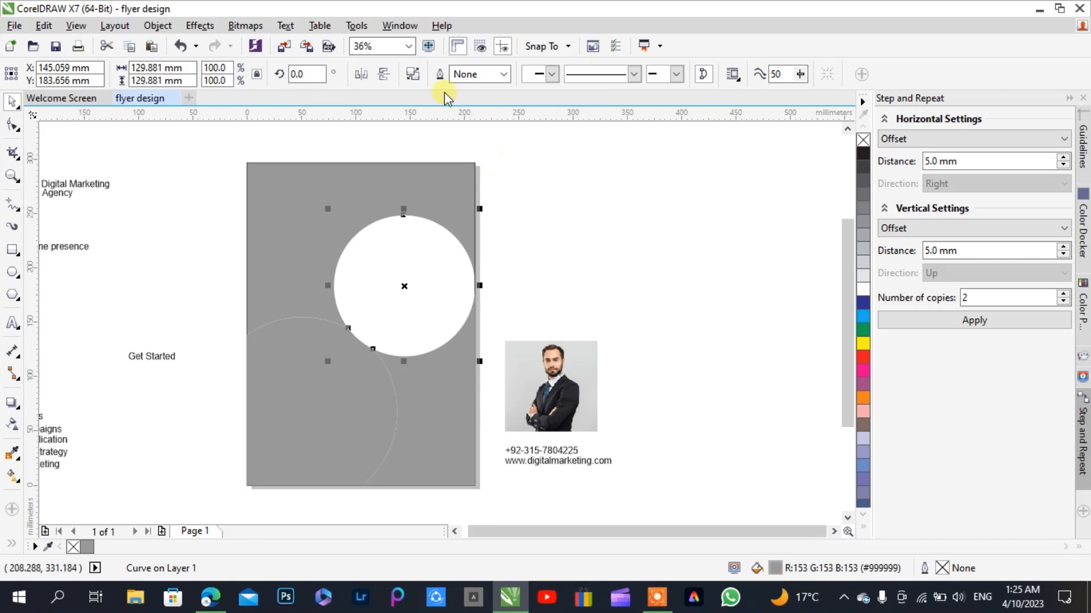
key("ctrl+z")
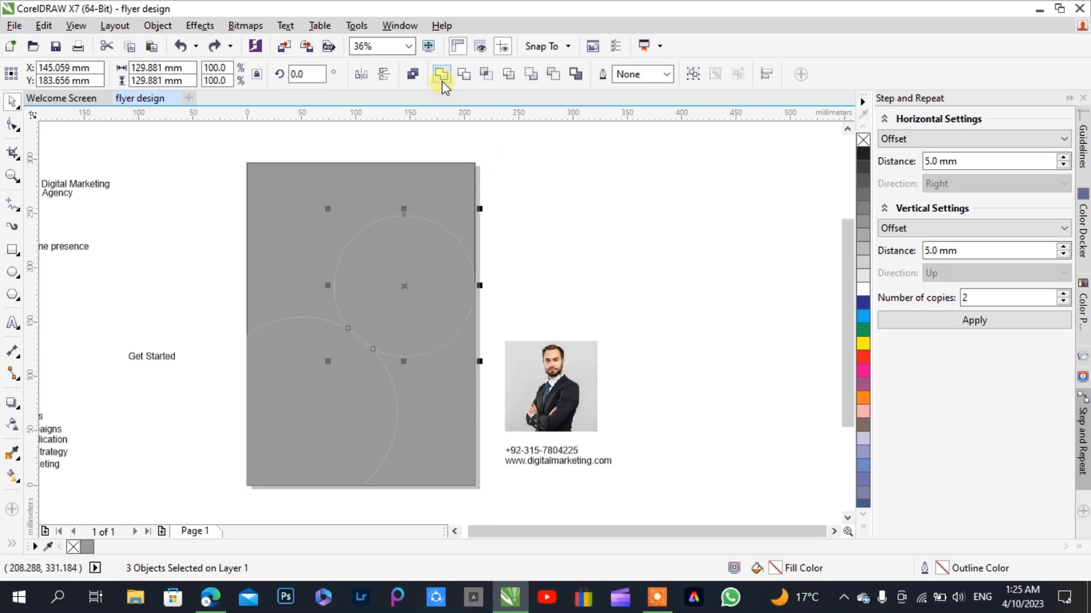
left_click(441, 74)
left_click(553, 166)
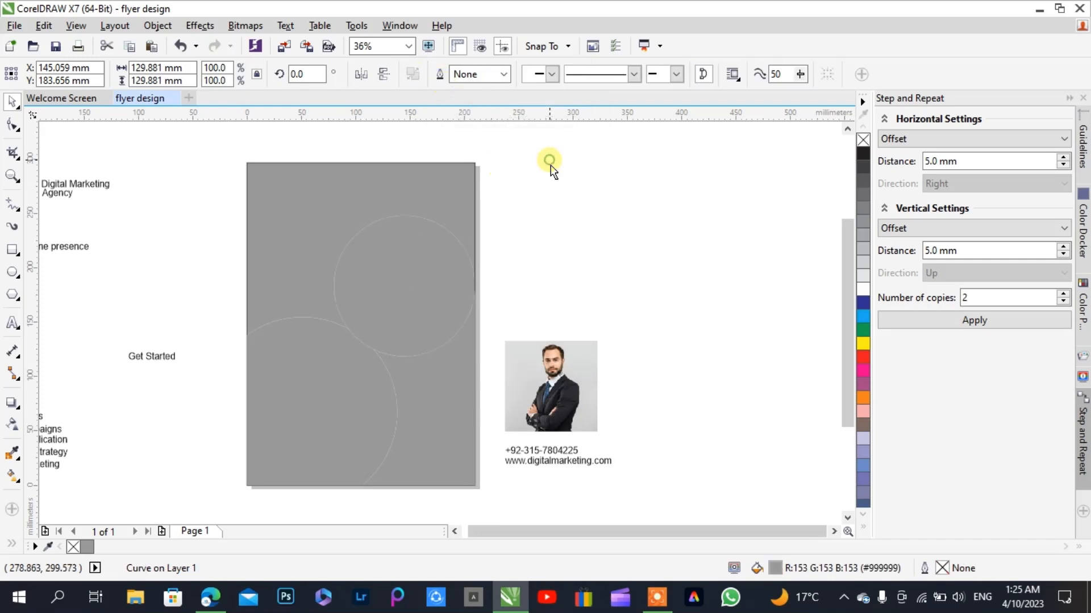
Activate the Smart Fill tool for colouring the page's background areas
left_click(427, 194)
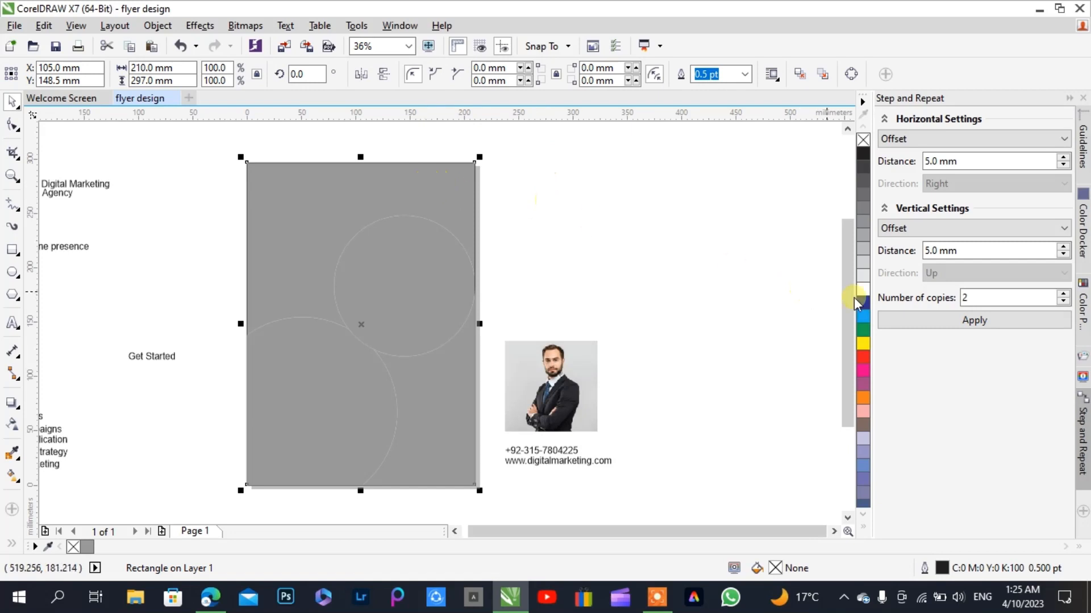
left_click(862, 530)
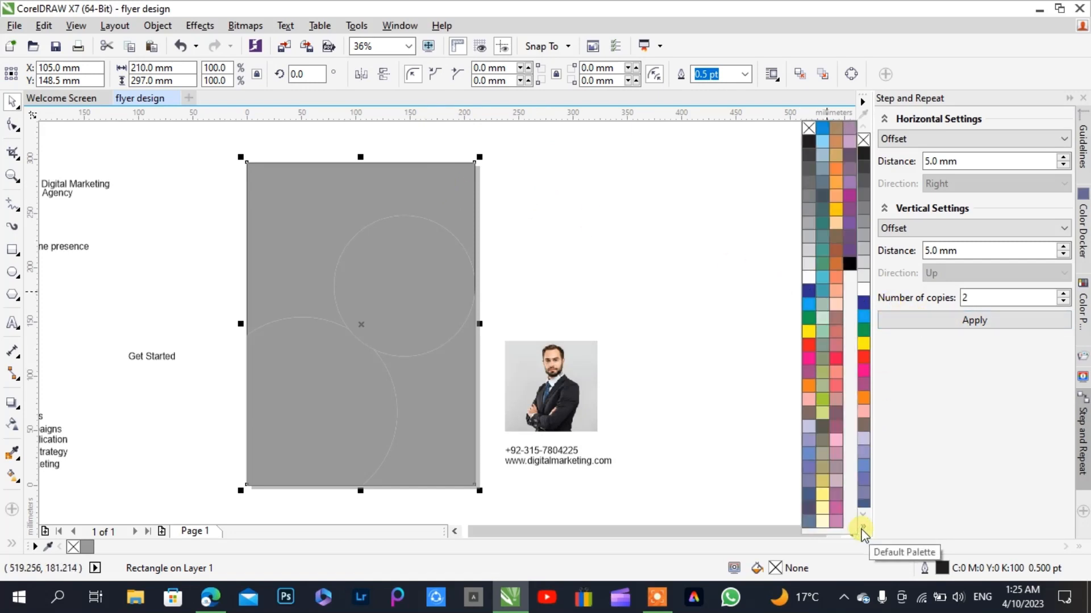
left_click(862, 531)
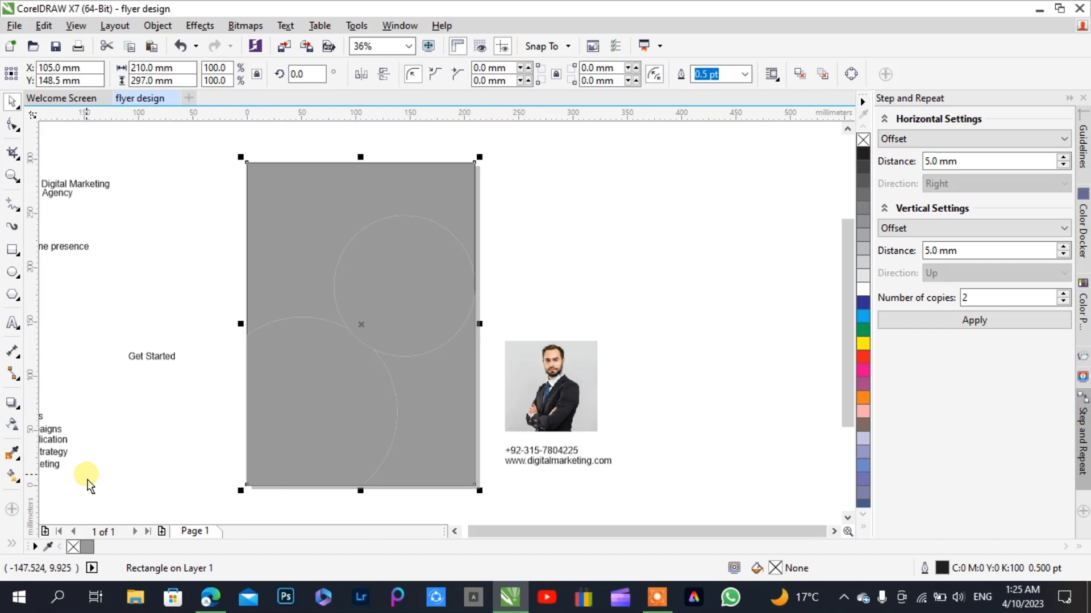
left_click(10, 545)
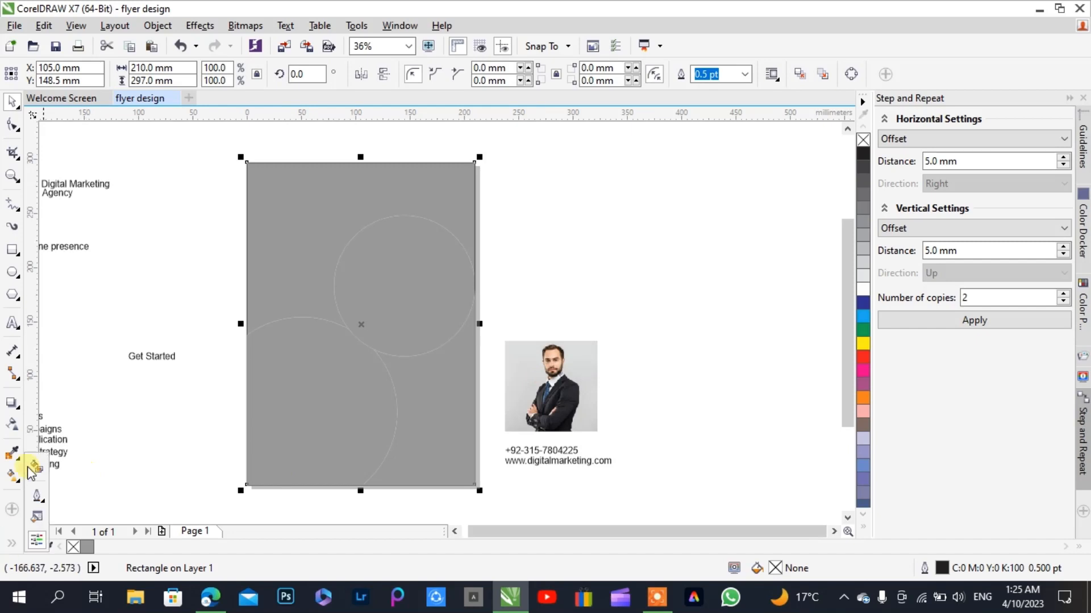
left_click(36, 467)
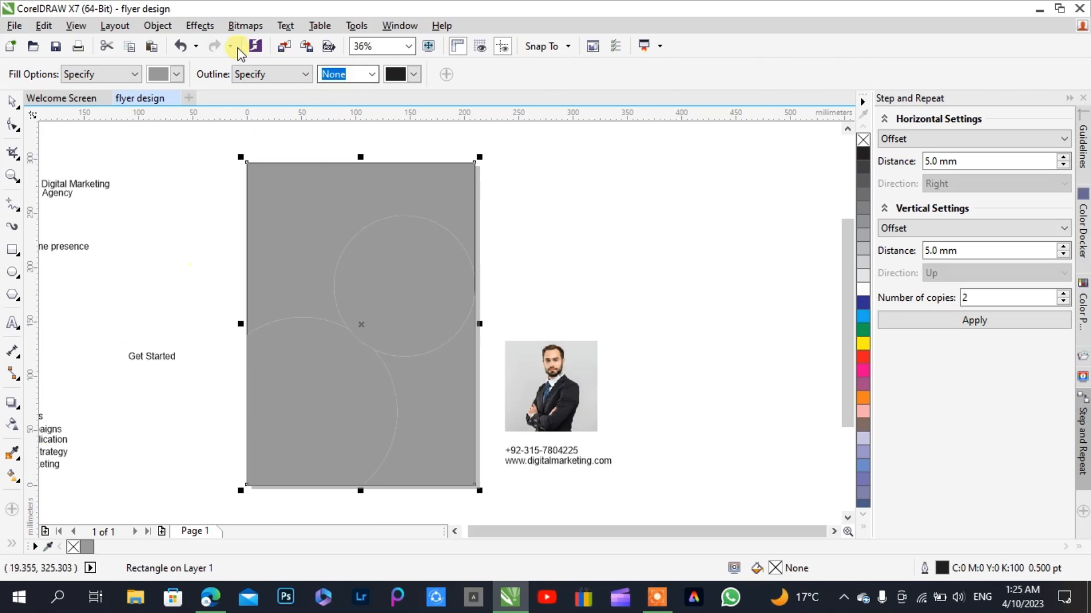
left_click(179, 73)
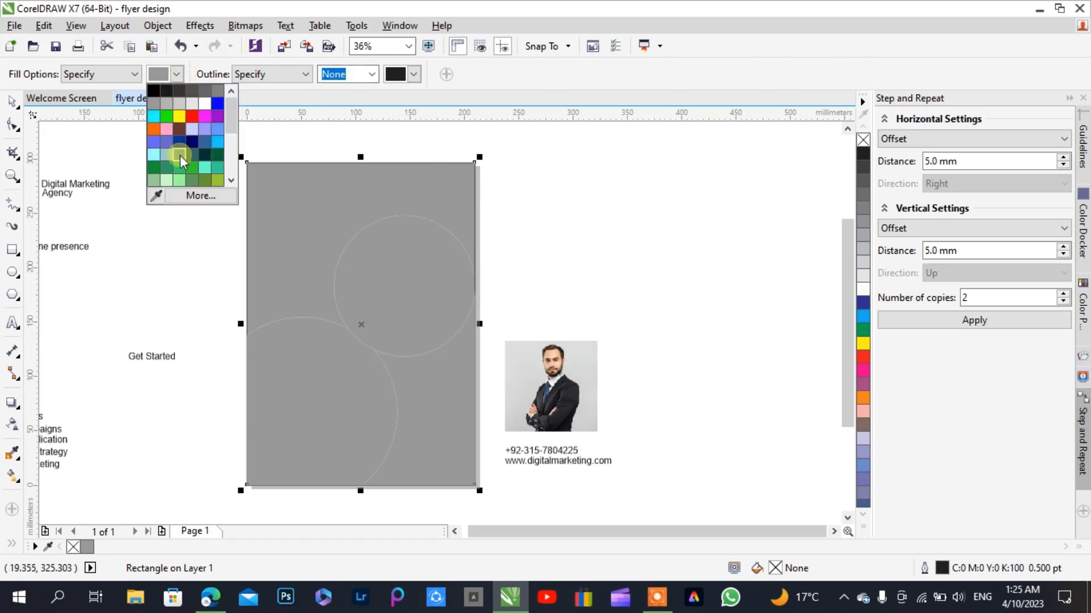
left_click(158, 196)
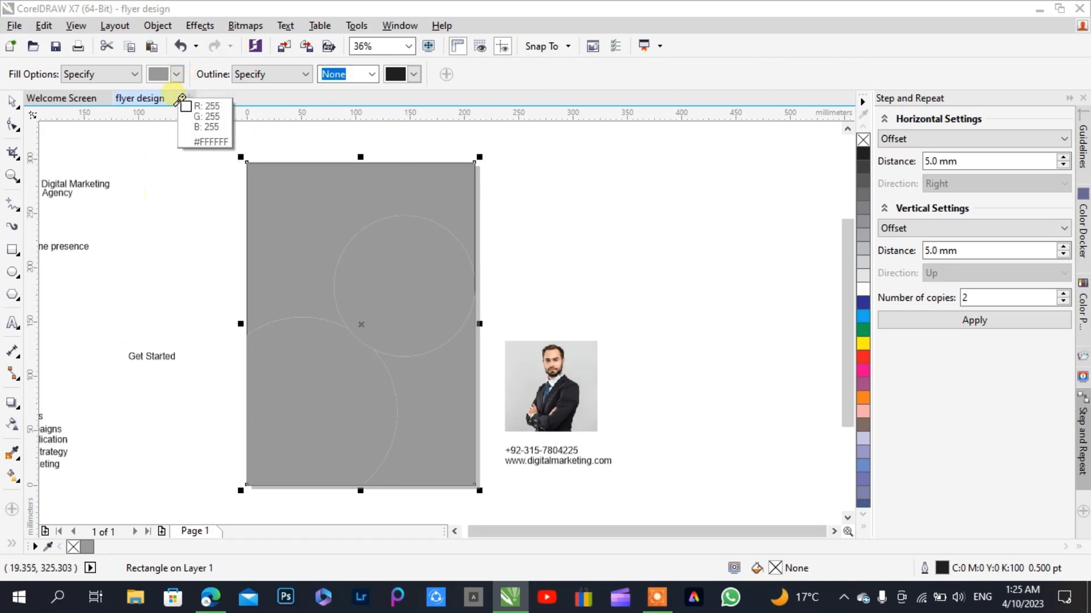
left_click(179, 138)
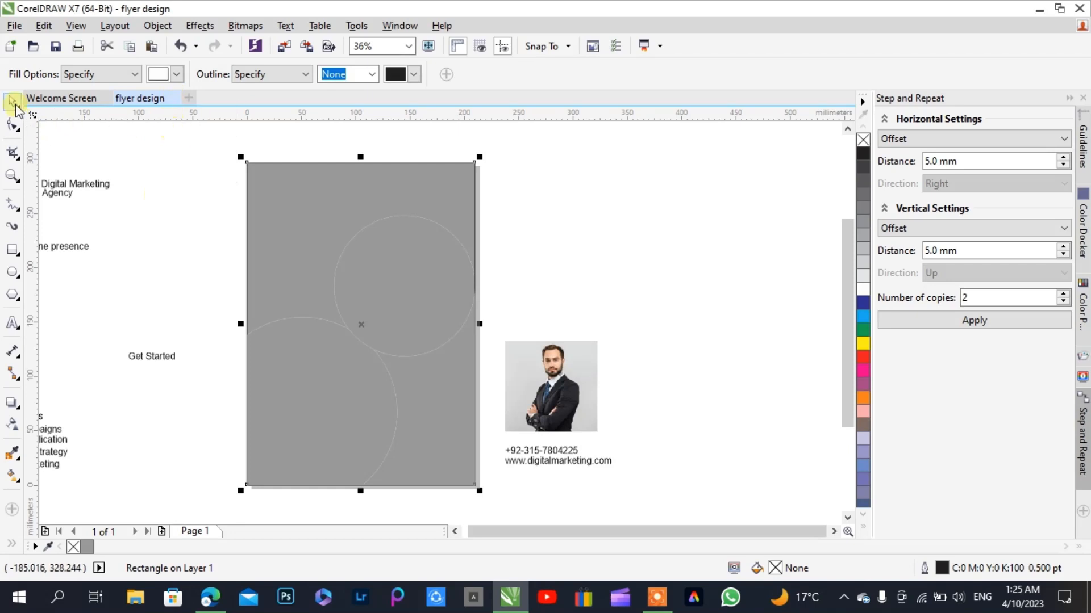
Use Smart Fill to colour the area above the circles dark blue (#194787) and the area beside the lower circle yellow
left_click(178, 75)
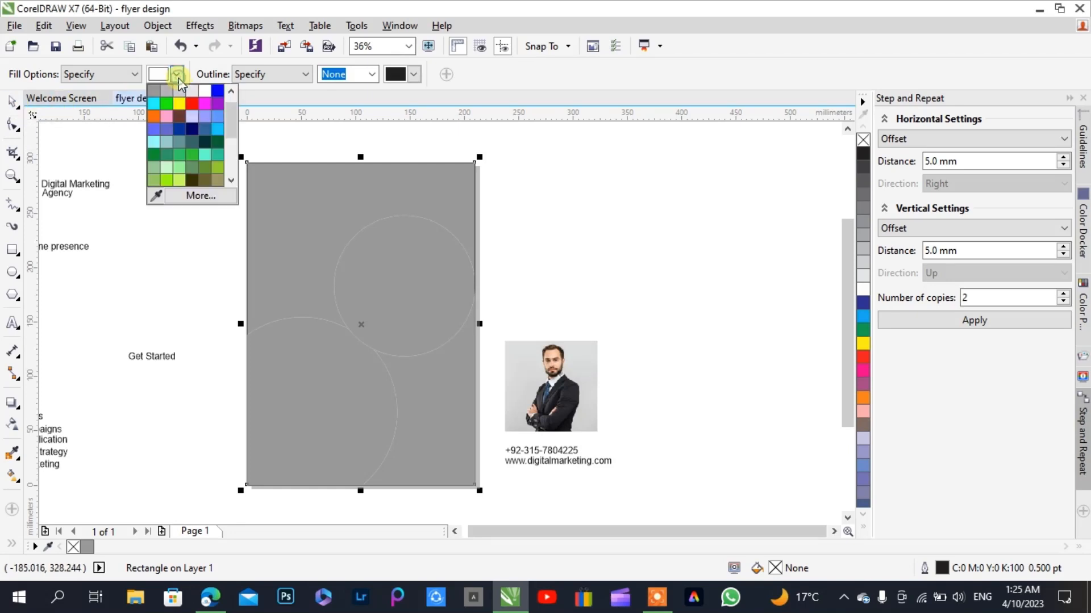
left_click(175, 198)
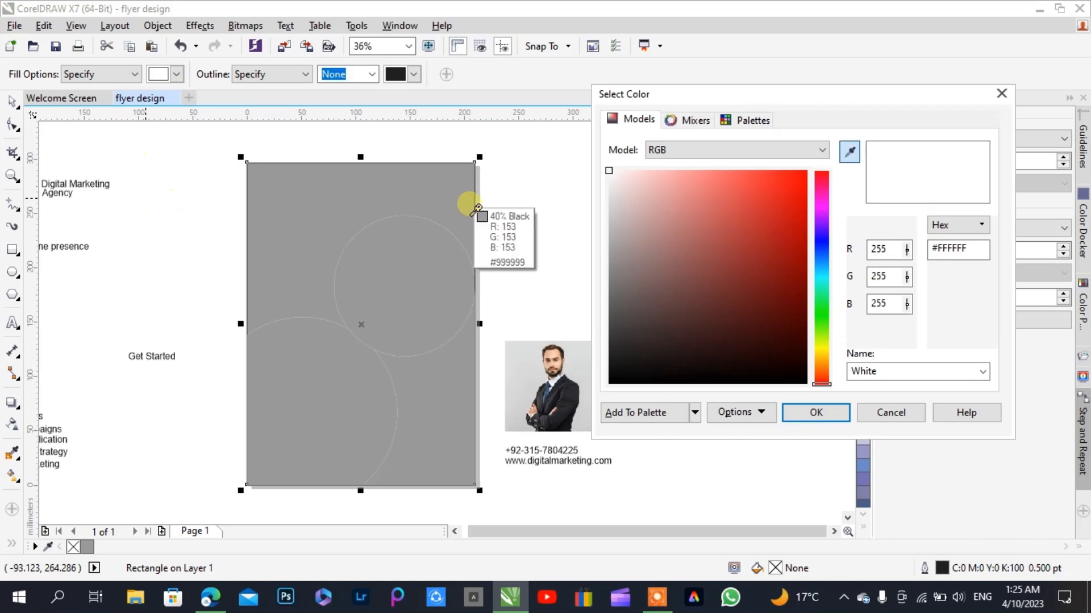
left_click(824, 261)
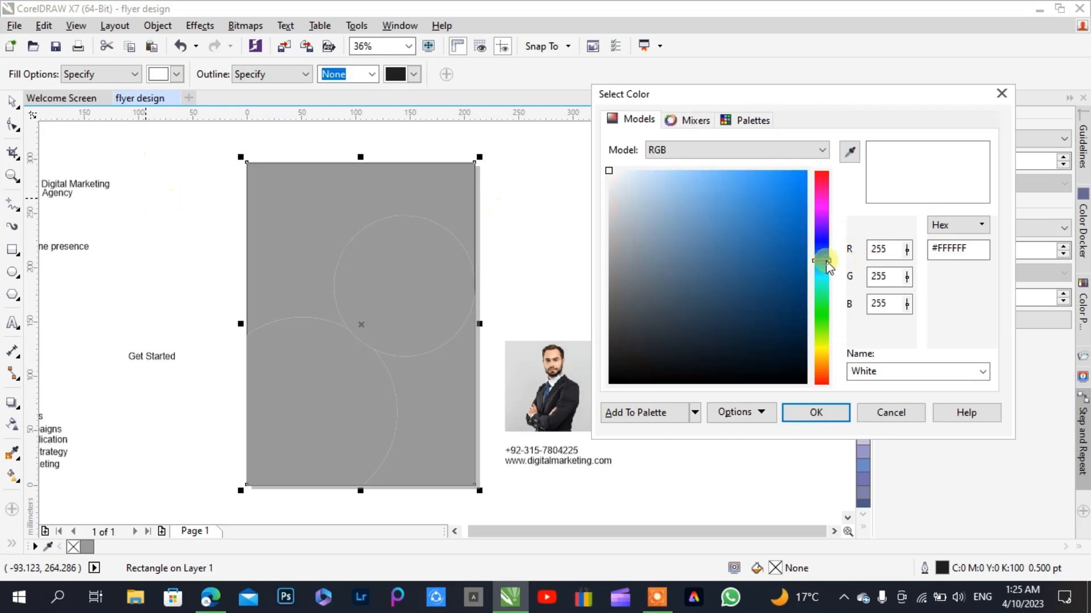
left_click_drag(826, 263, 826, 257)
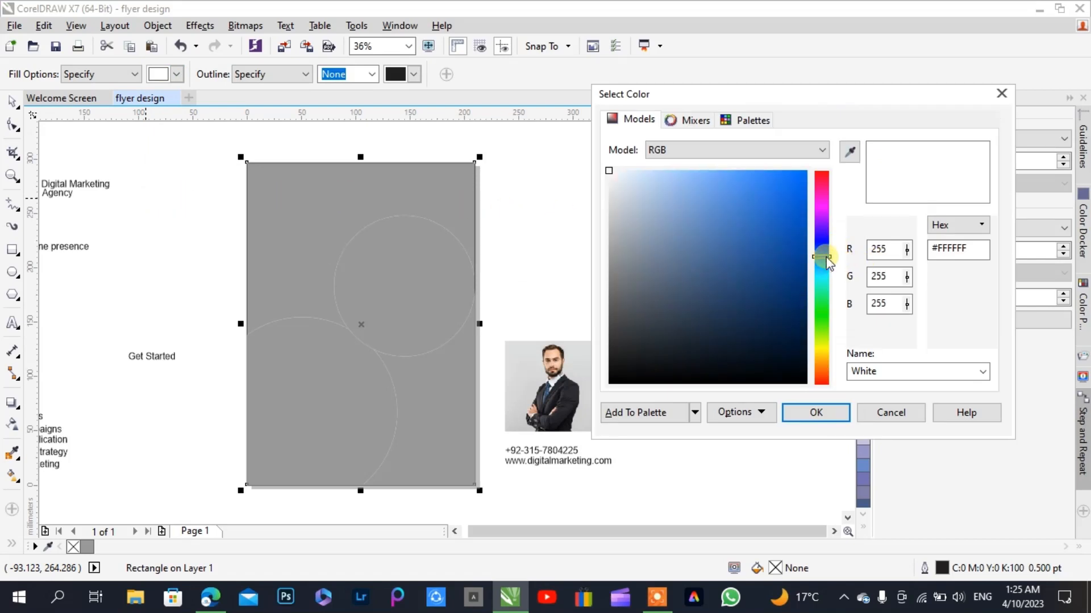
left_click_drag(760, 269, 769, 268)
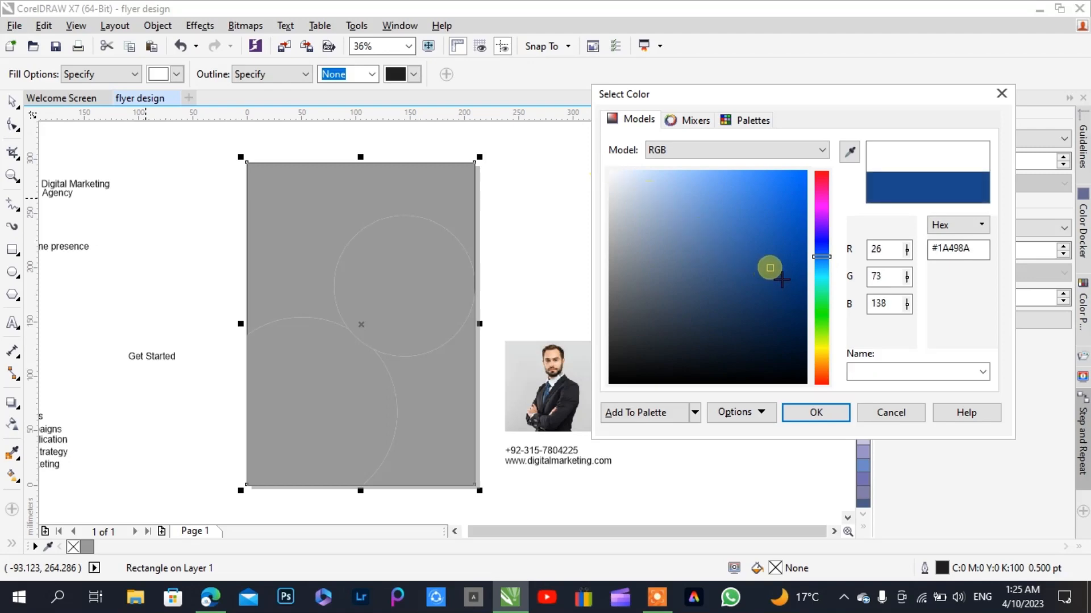
left_click(804, 417)
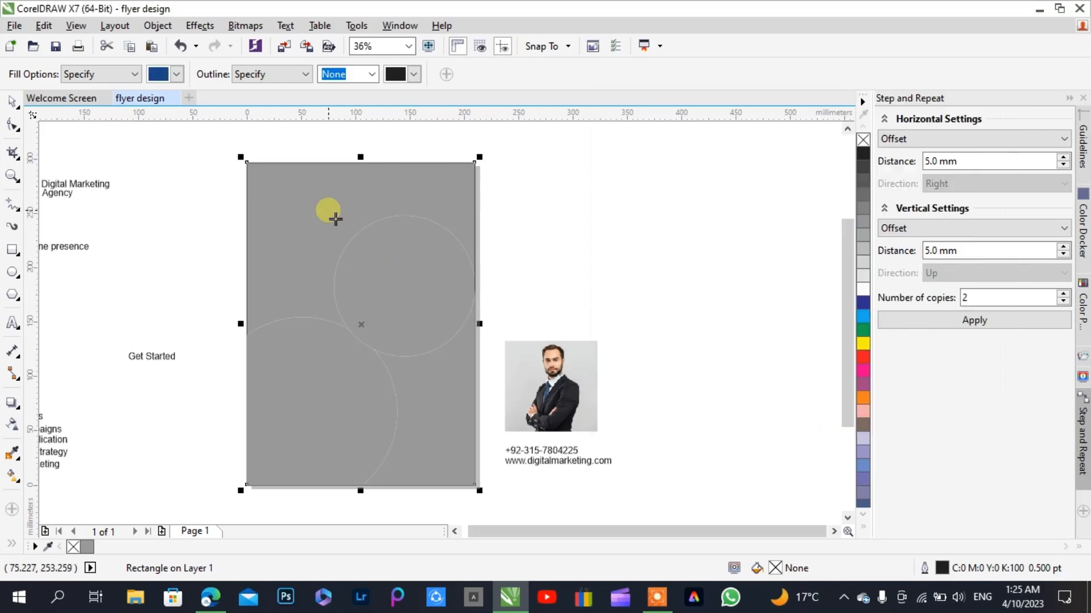
left_click(327, 205)
Try to PowerClip the man's photo into the upper circle, and undo the placement
left_click(570, 368)
right_click(559, 357)
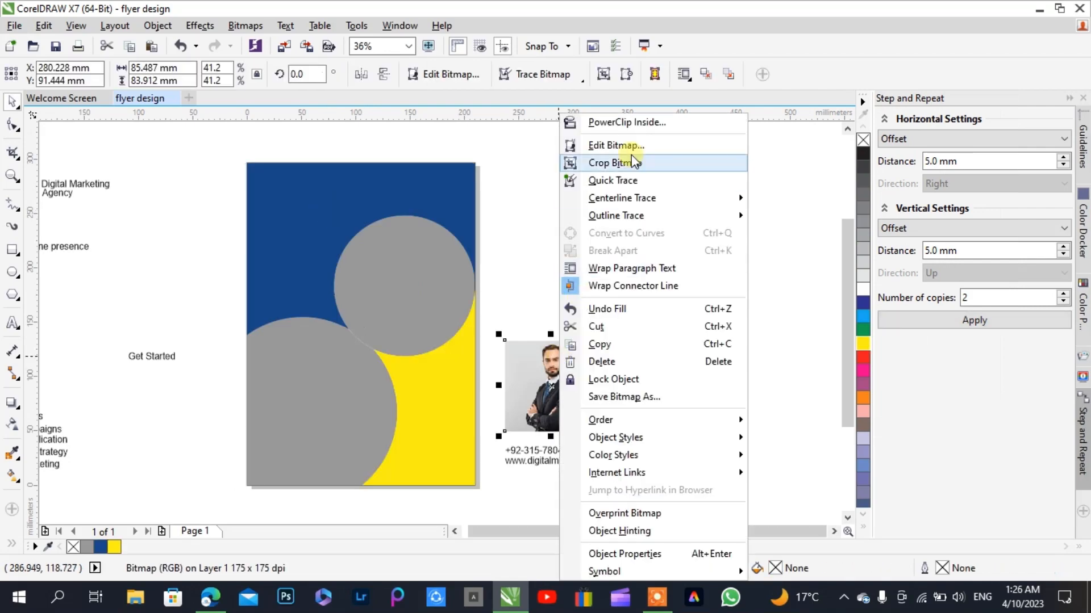
left_click(632, 124)
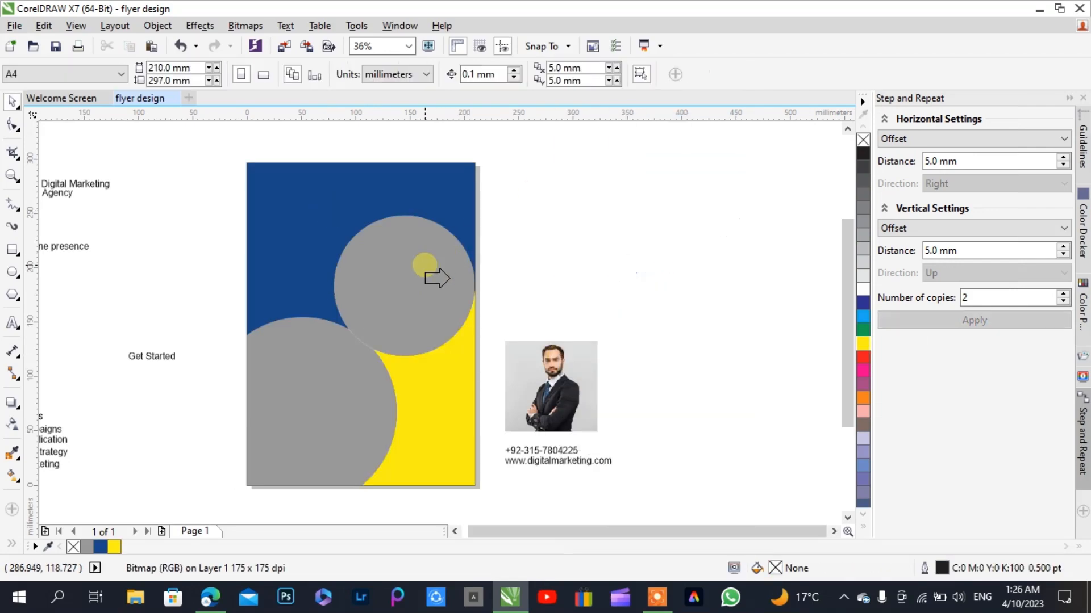
left_click(435, 274)
left_click(571, 234)
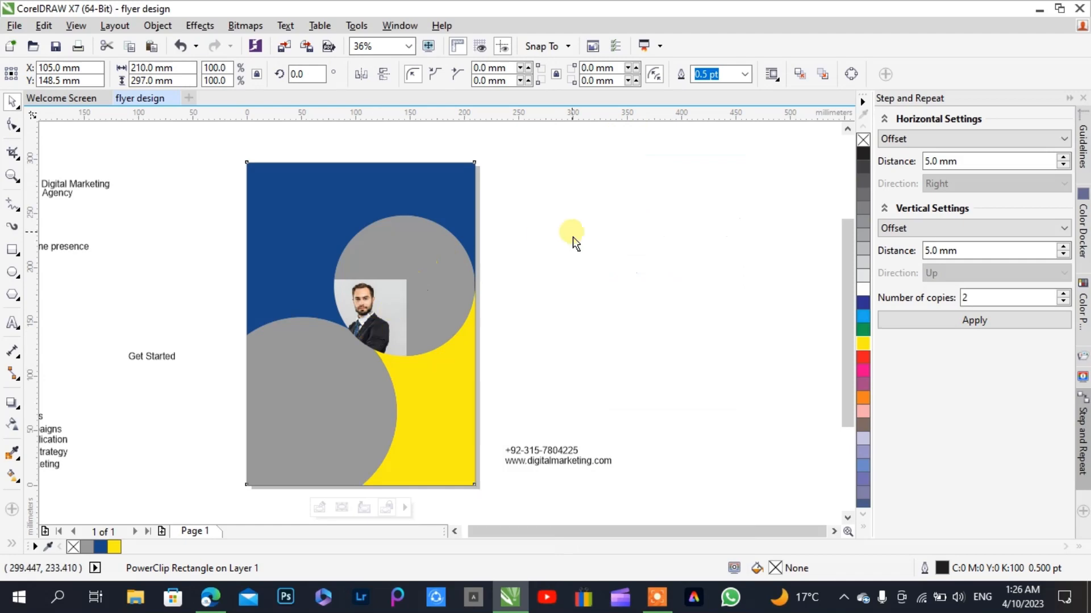
left_click(474, 256)
left_click_drag(476, 267, 467, 277)
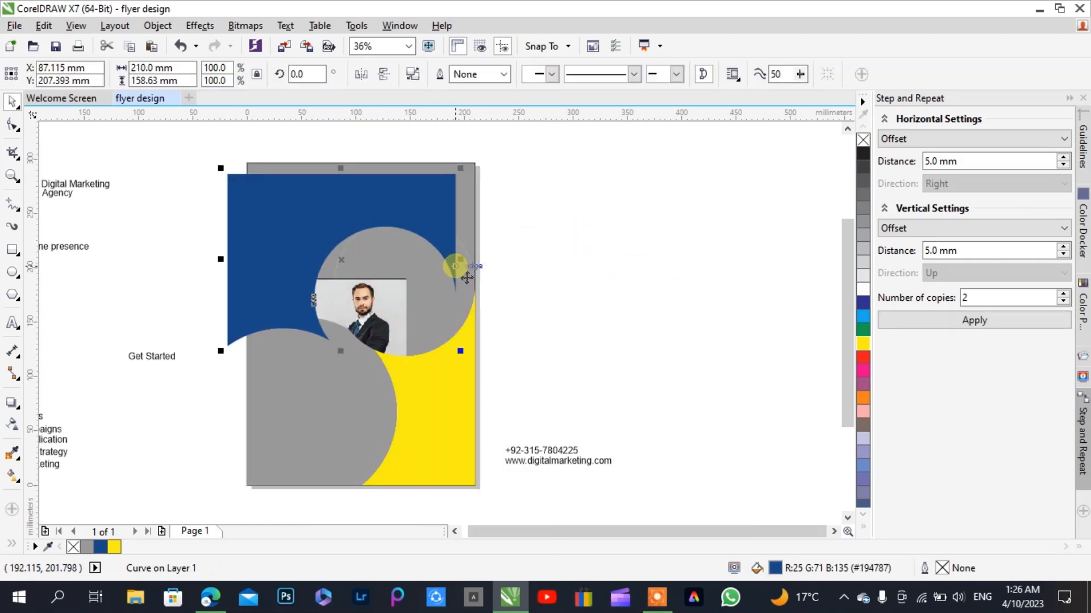
key("Escape")
left_click(505, 267)
key("ctrl+z")
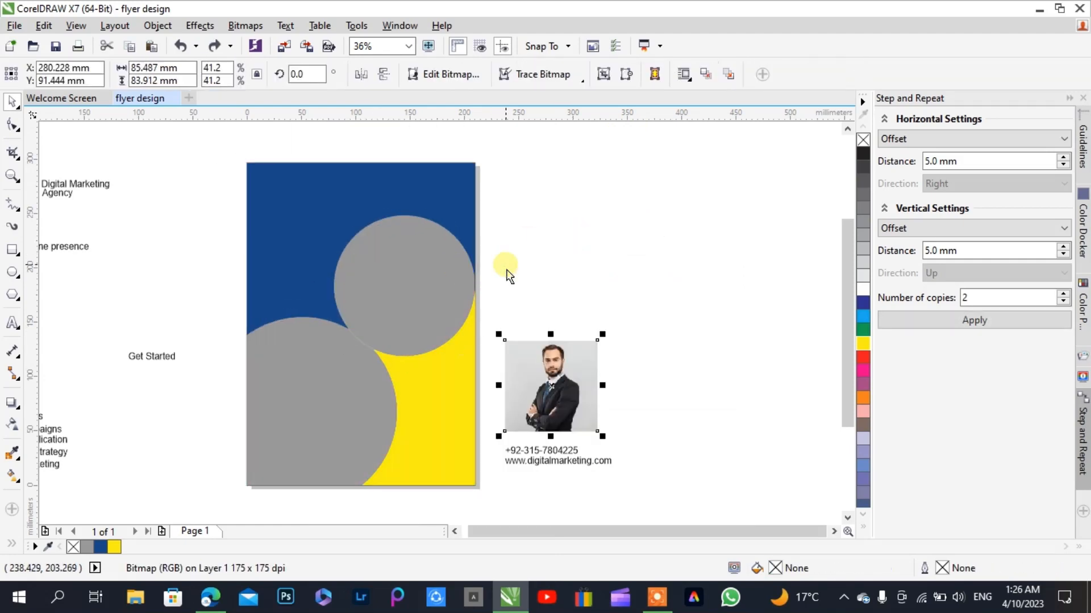
Bring the upper grey circle to the front of the layer, above the page rectangle
left_click(507, 278)
left_click(400, 288)
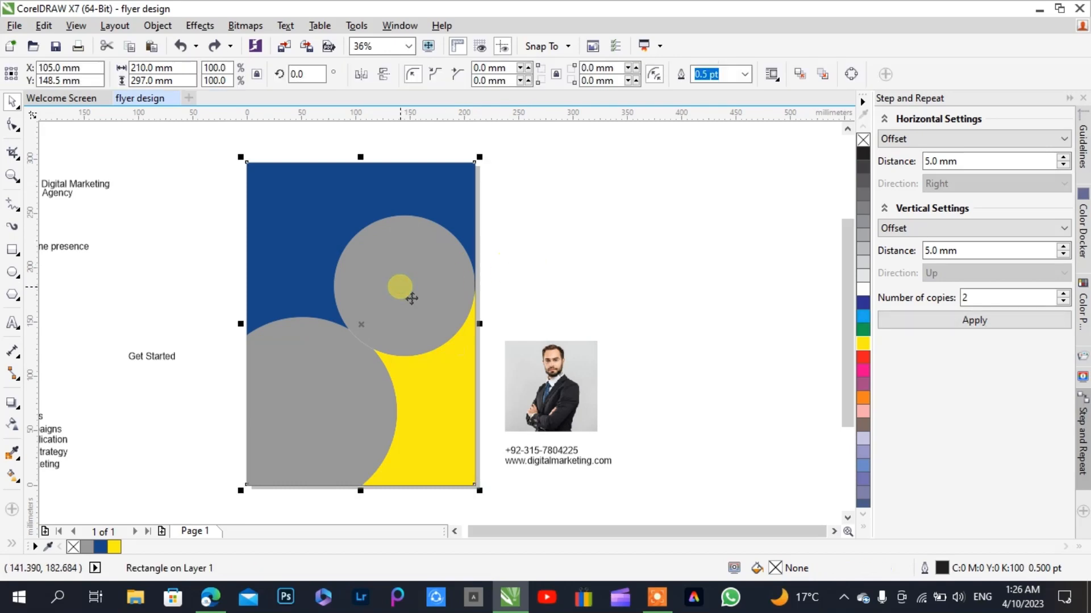
left_click(578, 204)
left_click_drag(507, 205, 316, 379)
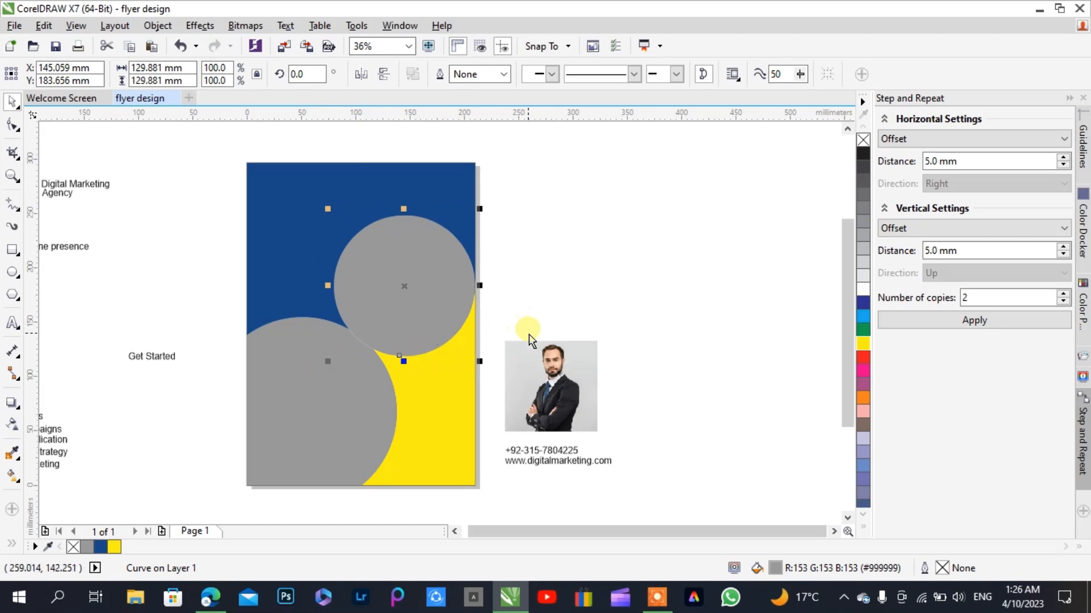
PowerClip the man's photo inside the upper grey circle and open the clipped contents for editing
left_click(526, 352)
right_click(540, 366)
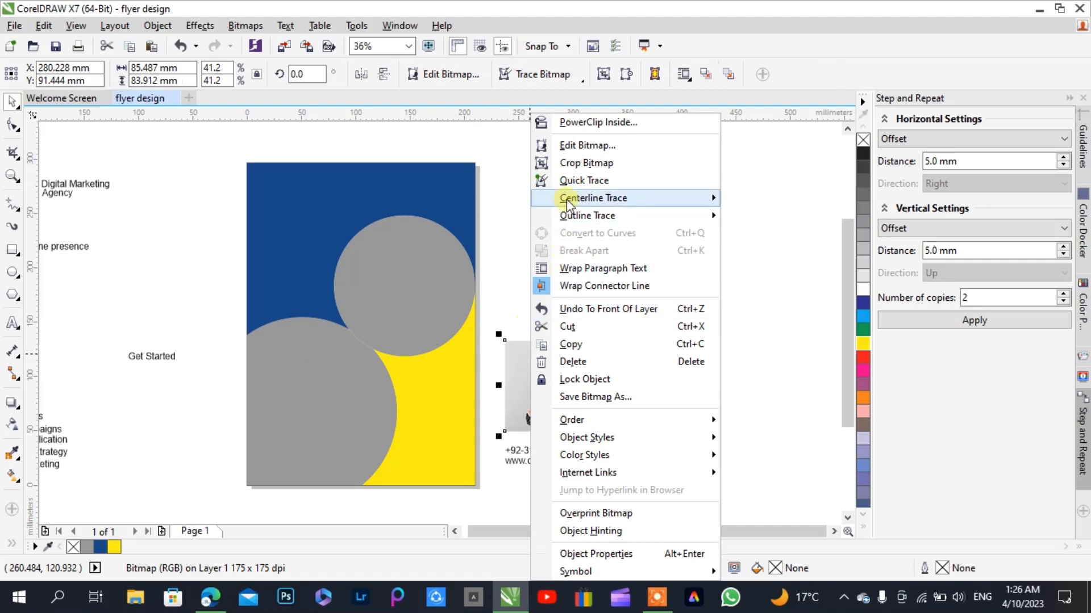
left_click(575, 127)
left_click(420, 252)
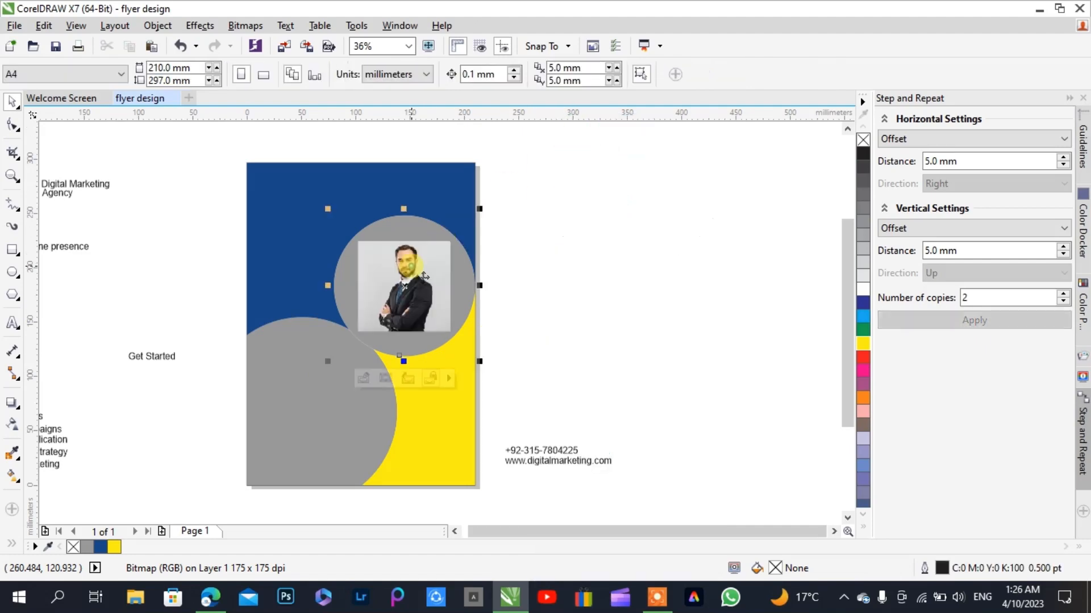
left_click(363, 376)
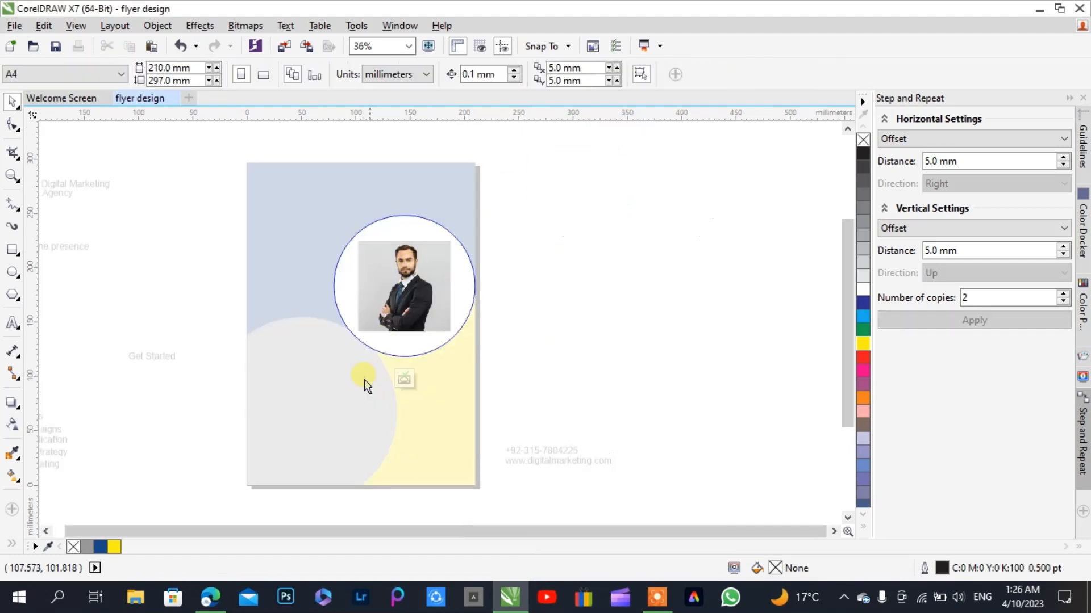
Enlarge the man's photo inside the PowerClip circle to about 162 × 159 mm, centre his head and torso, and finish editing the contents
left_click(427, 318)
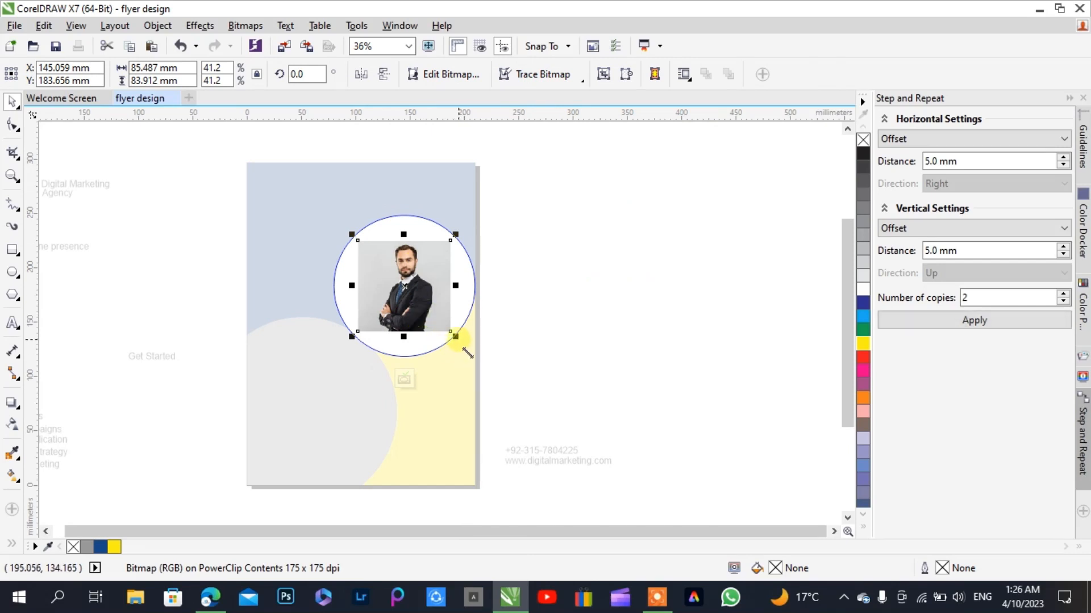
left_click_drag(456, 338, 498, 379)
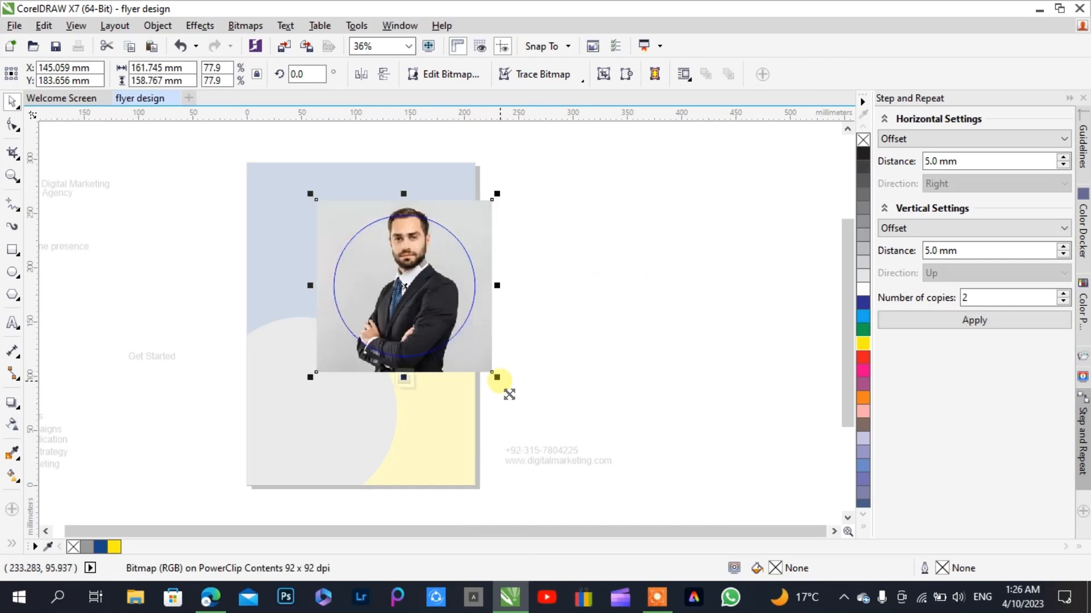
left_click_drag(430, 324, 429, 339)
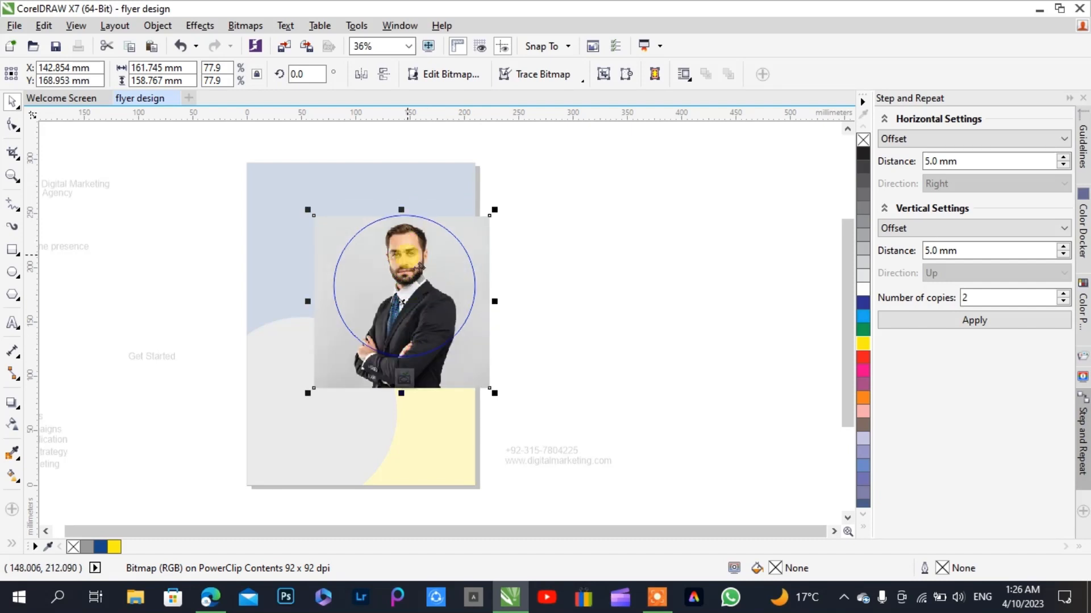
left_click_drag(419, 264, 421, 259)
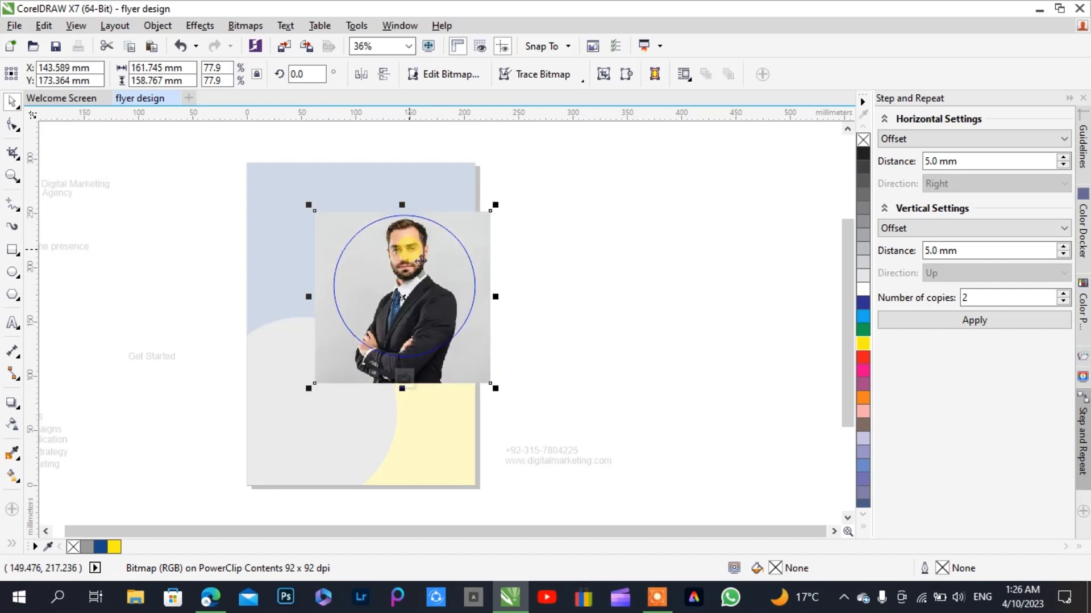
left_click(403, 379)
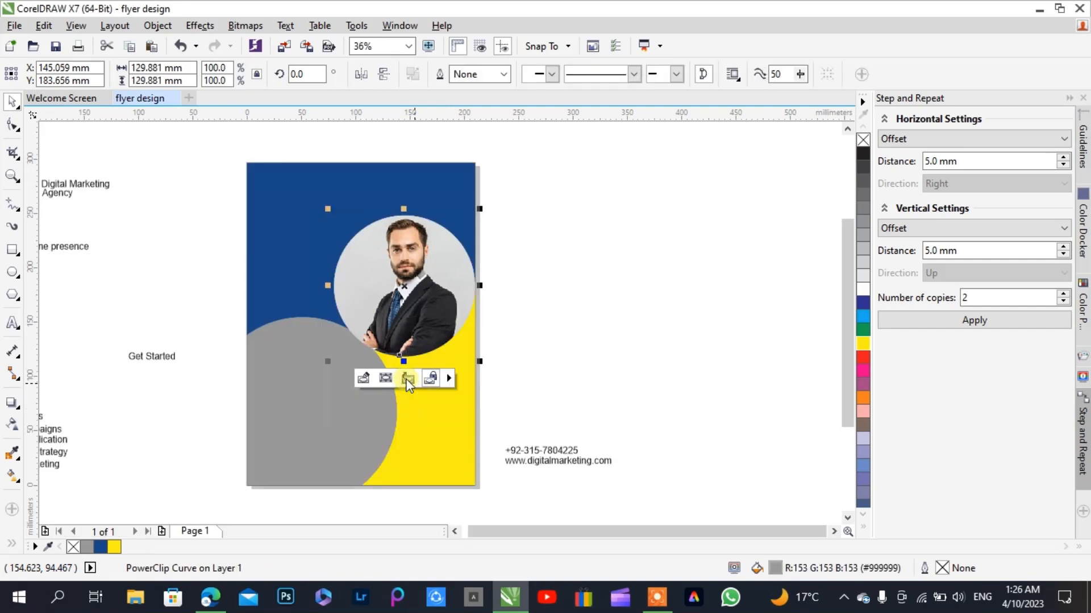
left_click(599, 296)
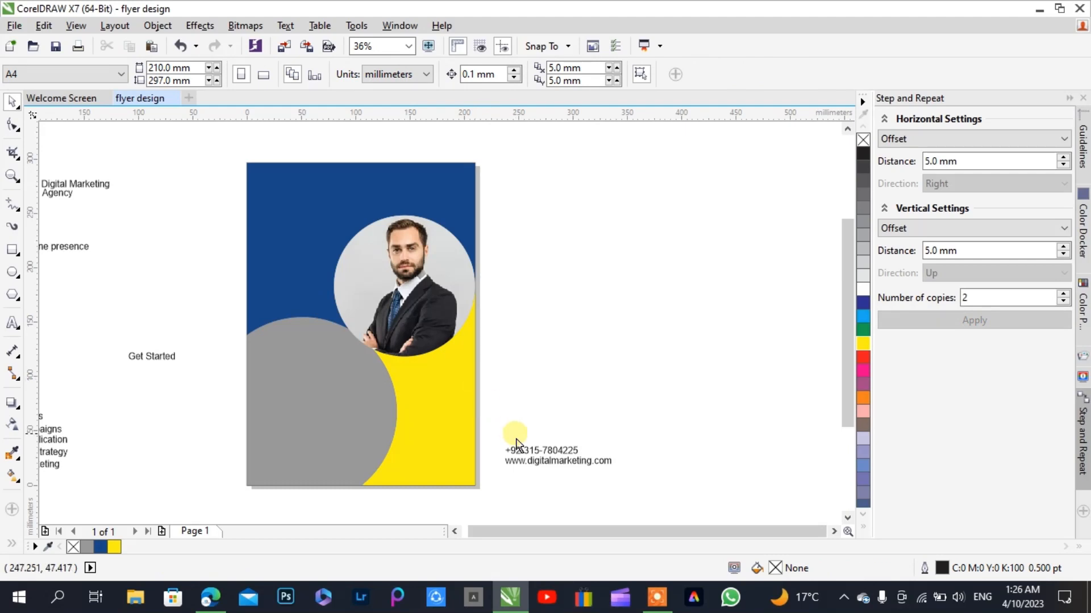
Fill the large grey circle in the page's lower part with white
left_click(375, 414)
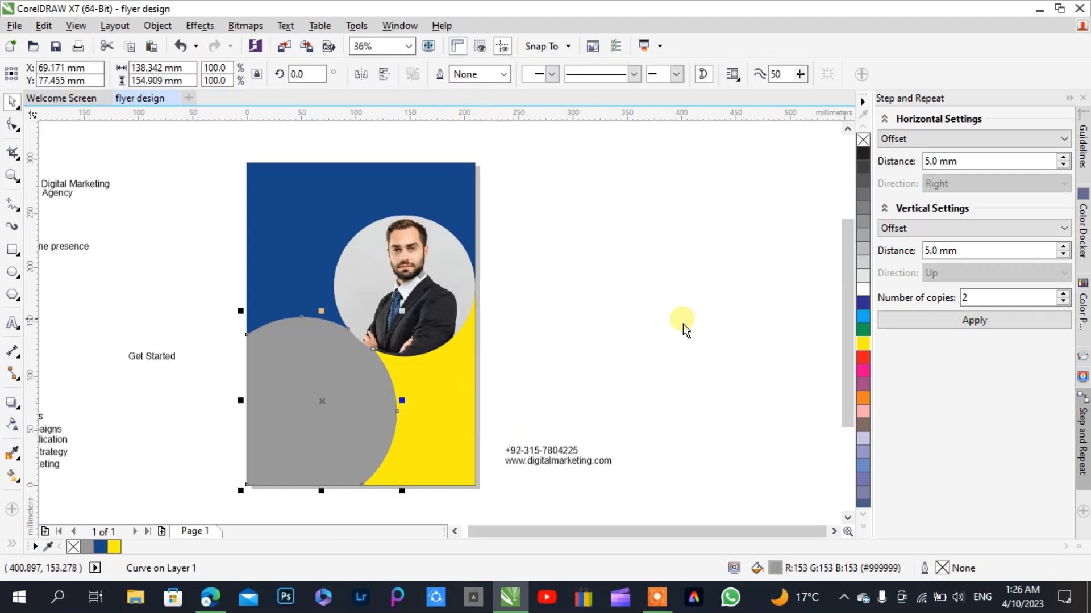
left_click(863, 290)
left_click(639, 339)
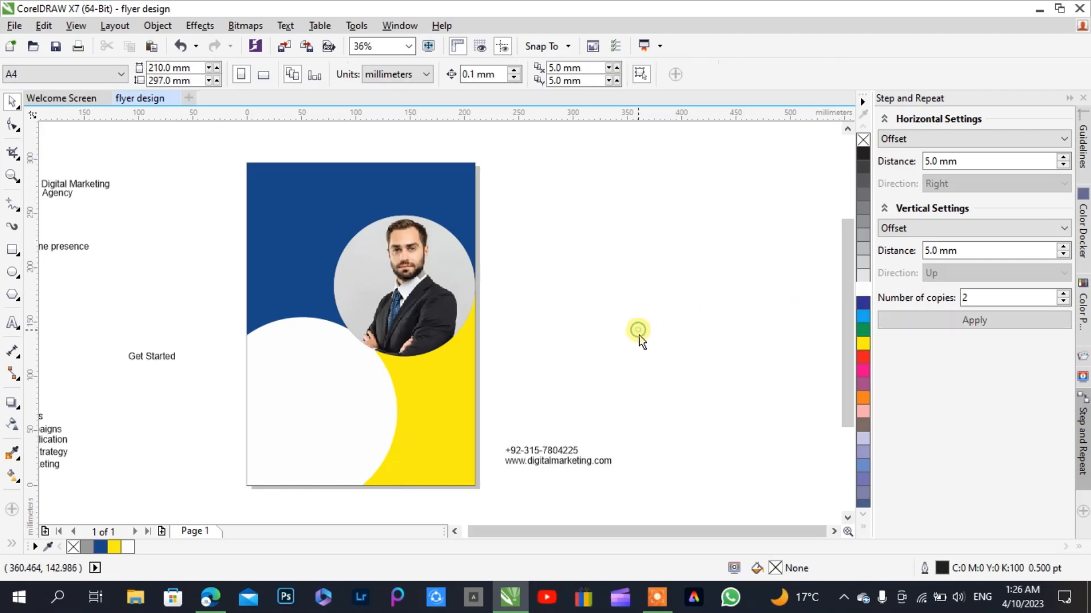
Move the phone number and website lines together onto the yellow area near the page's bottom edge
left_click(517, 459)
left_click_drag(500, 424, 637, 487)
left_click_drag(574, 467, 464, 467)
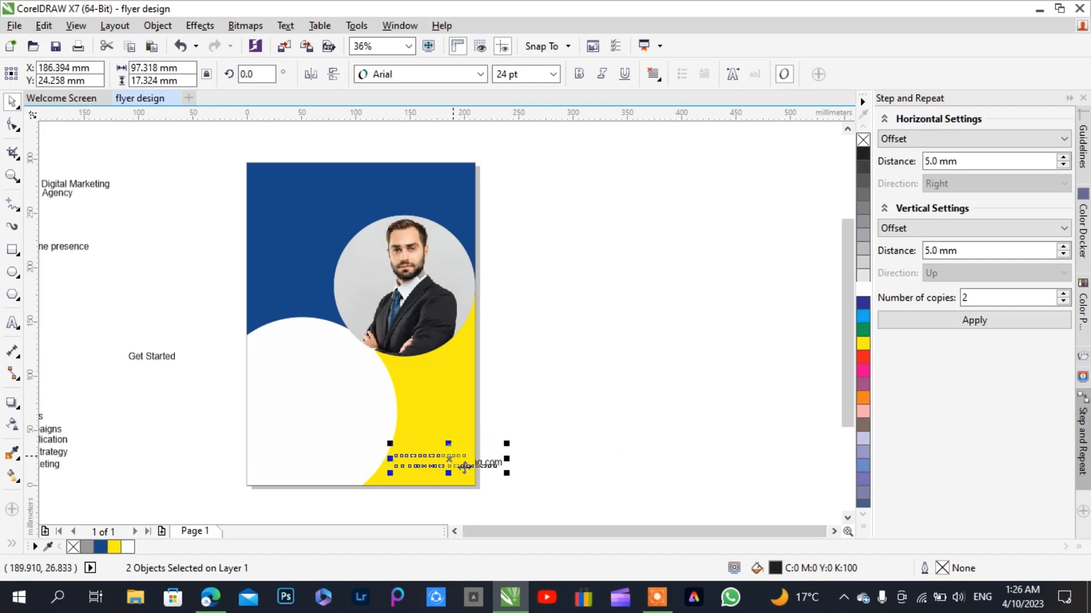
left_click(543, 404)
Stretch the yellow shape upward and toward the white circle to about 119 mm wide and 197 mm high
left_click(424, 417)
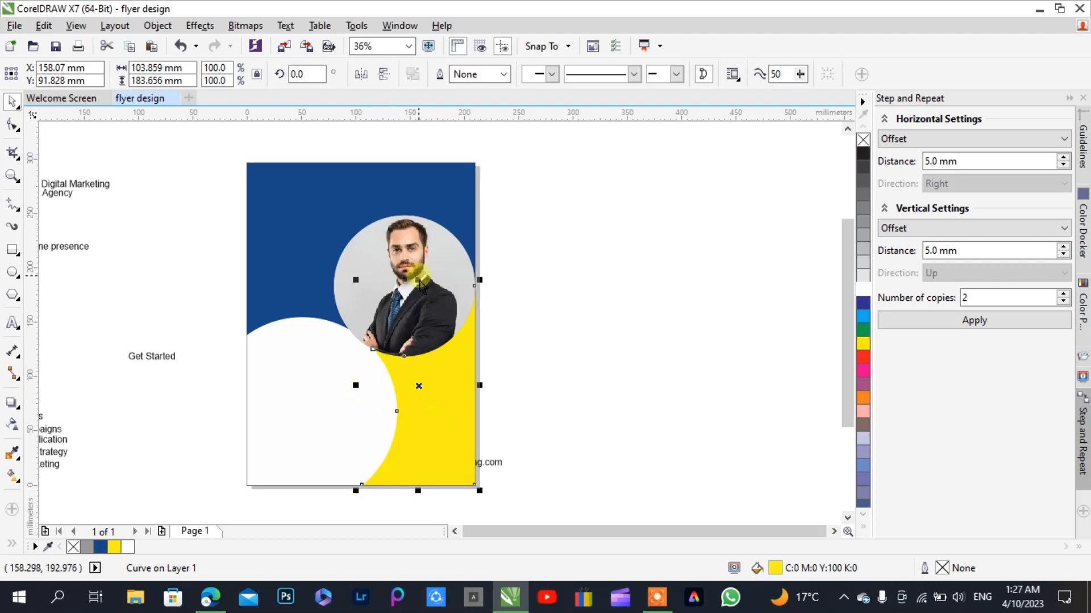
left_click_drag(418, 279, 416, 265)
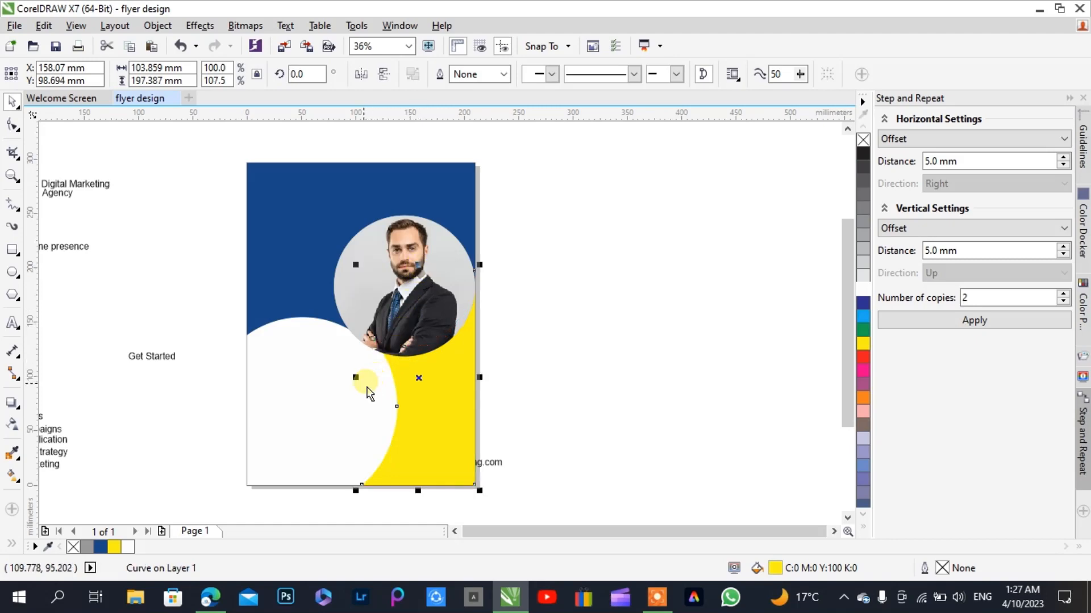
left_click_drag(356, 377, 339, 378)
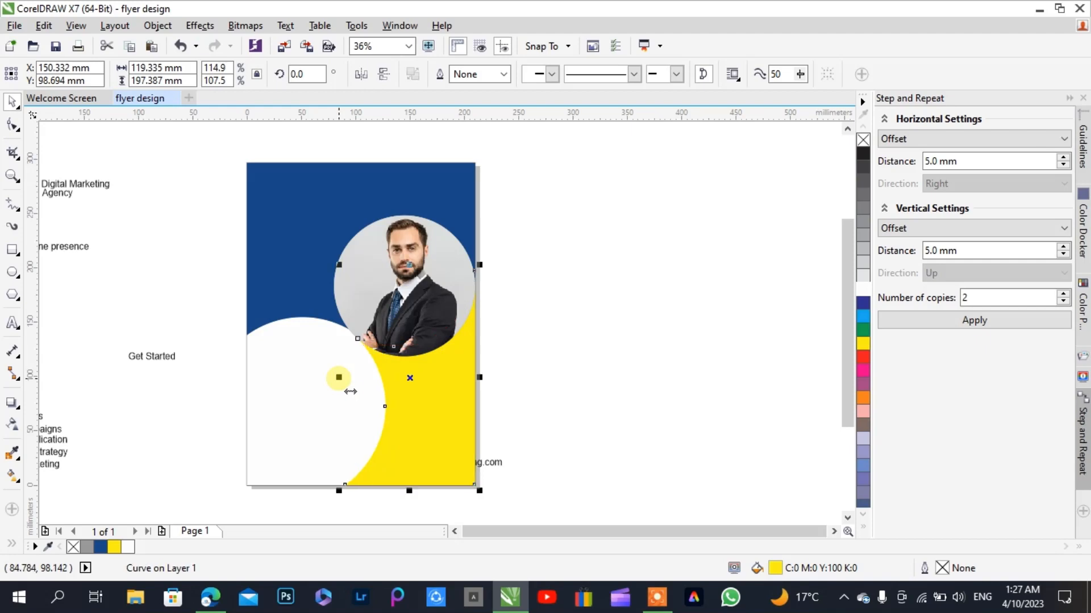
left_click(509, 377)
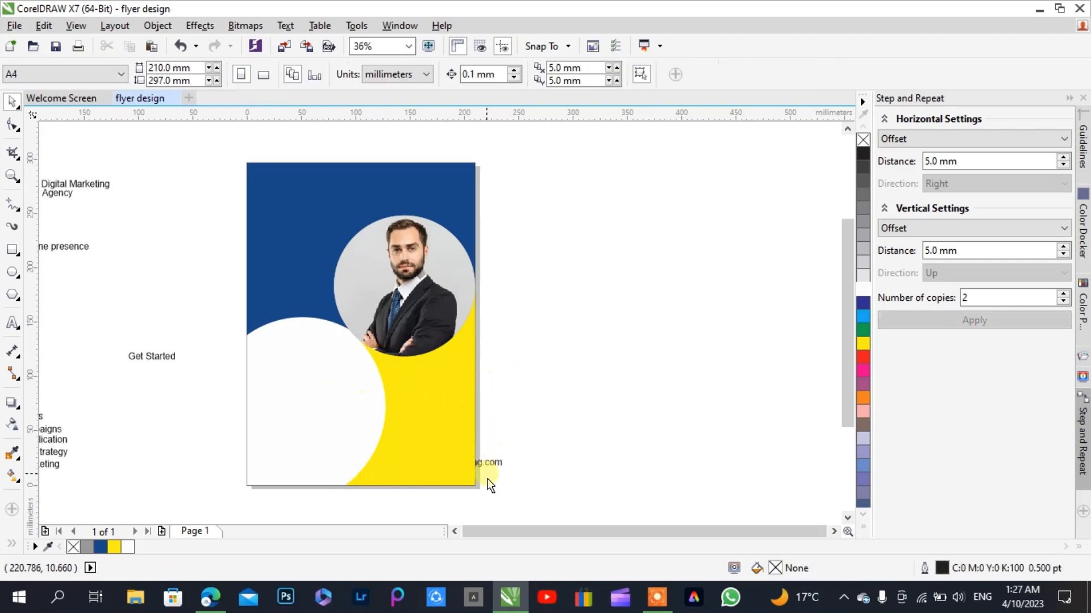
Reduce the phone number and website lines to about 18 pt and position them within the yellow area
left_click_drag(572, 398, 366, 516)
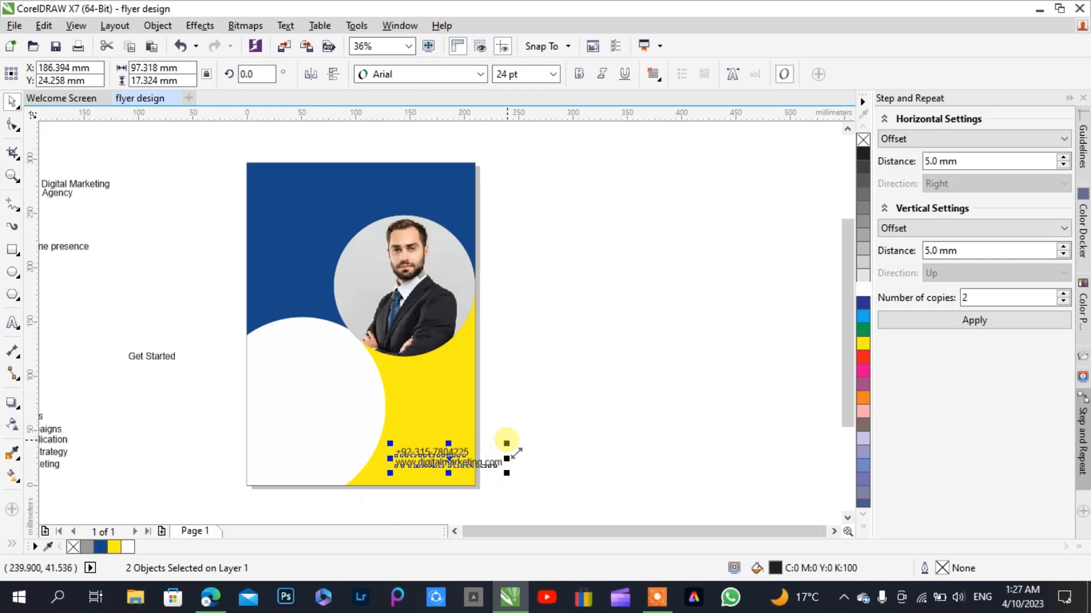
left_click_drag(506, 443, 501, 444)
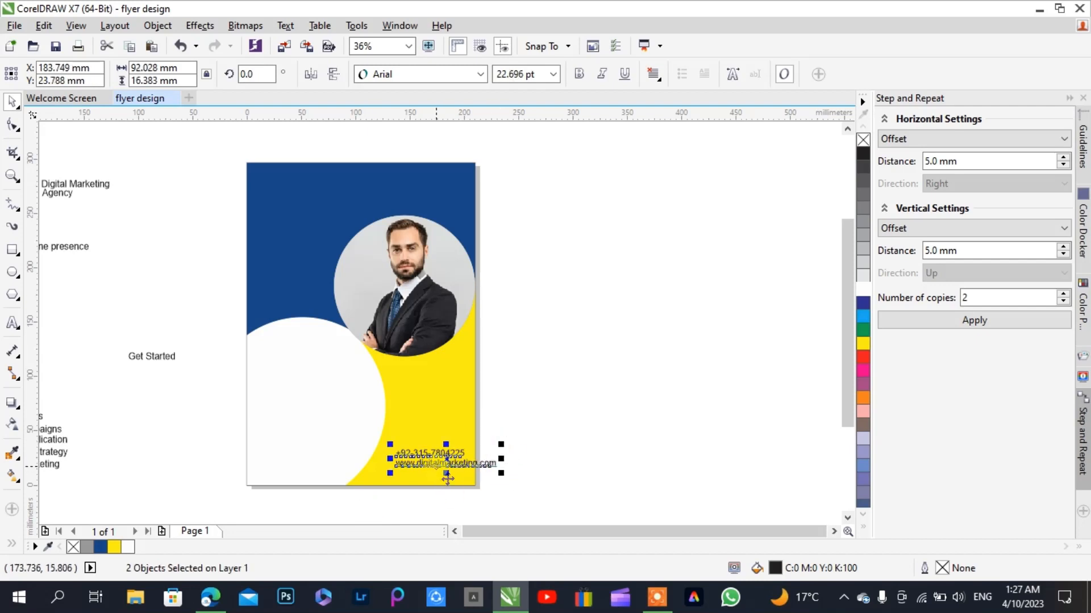
left_click_drag(450, 470, 479, 485)
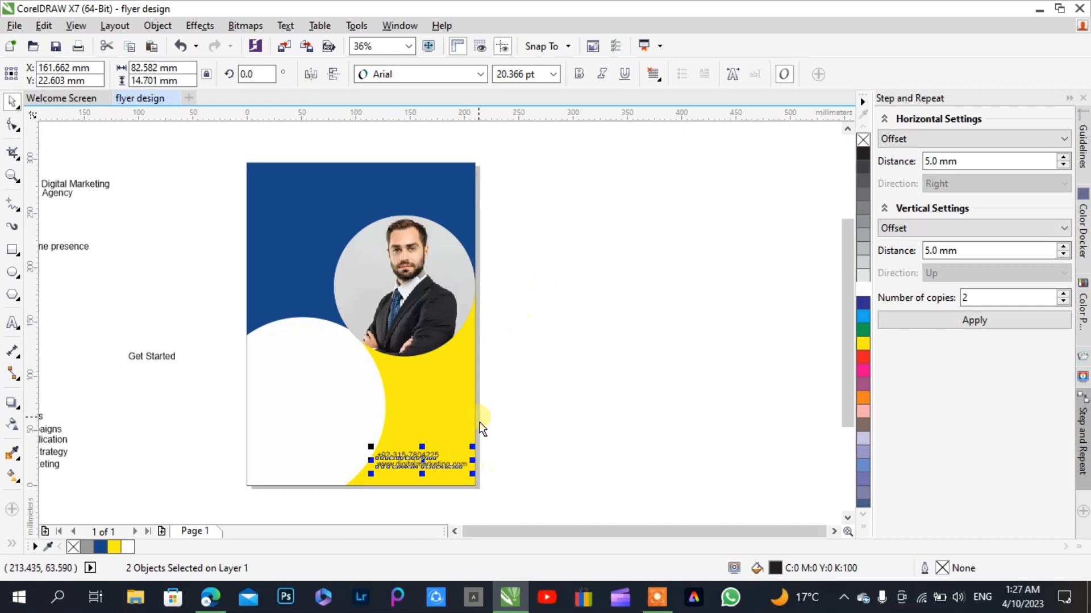
mouse_move(437, 469)
left_mouse_down()
mouse_move(478, 455)
mouse_move(435, 466)
left_mouse_up()
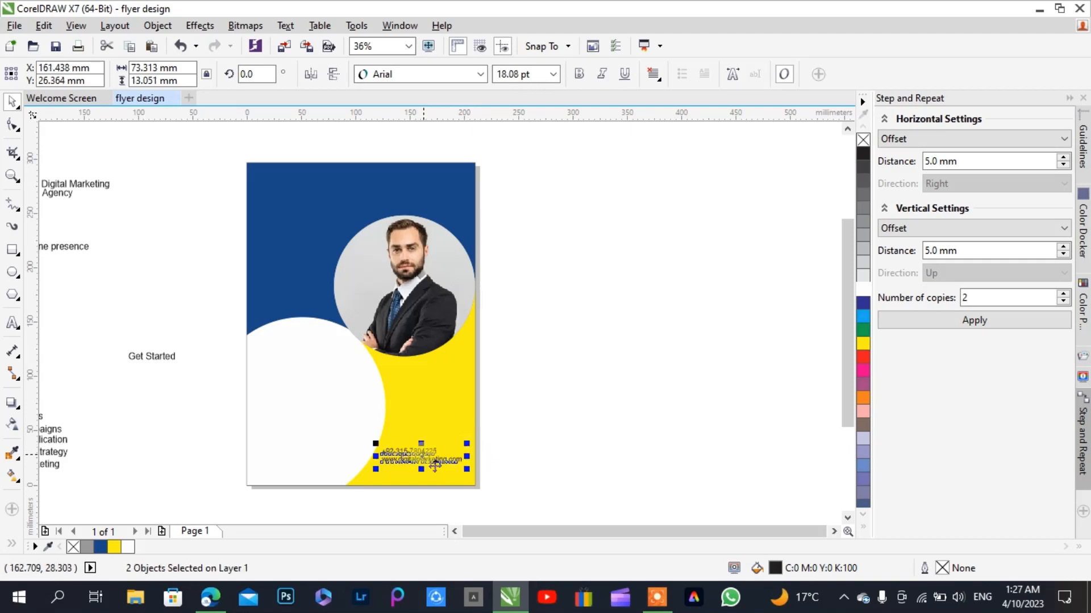
left_click(556, 428)
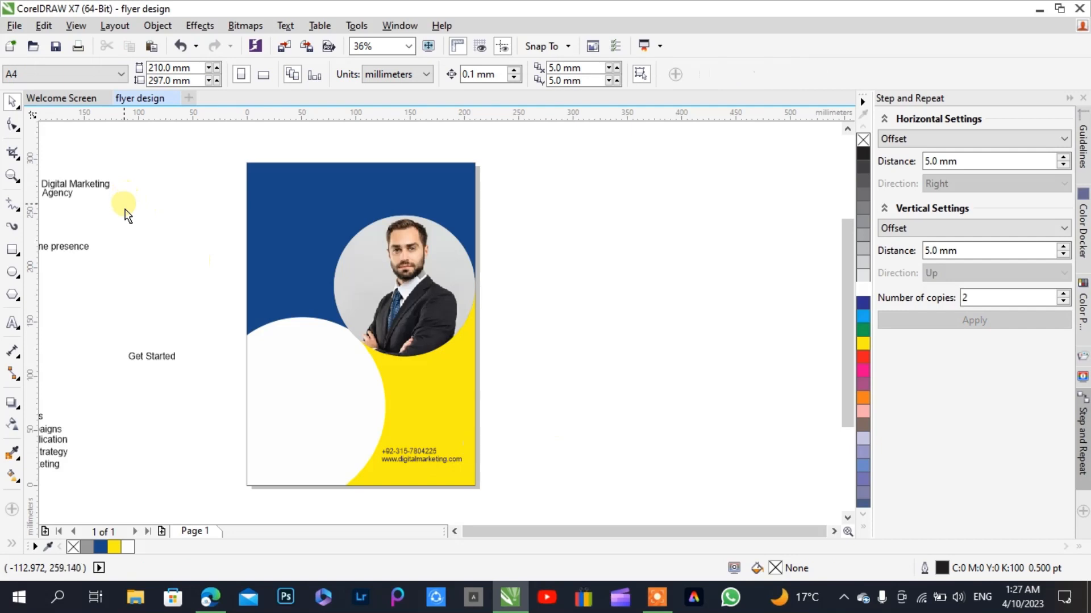
Move the "Digital Marketing Agency" heading onto the upper blue area and enlarge both lines to about 46.5 pt
left_click_drag(126, 214, 104, 178)
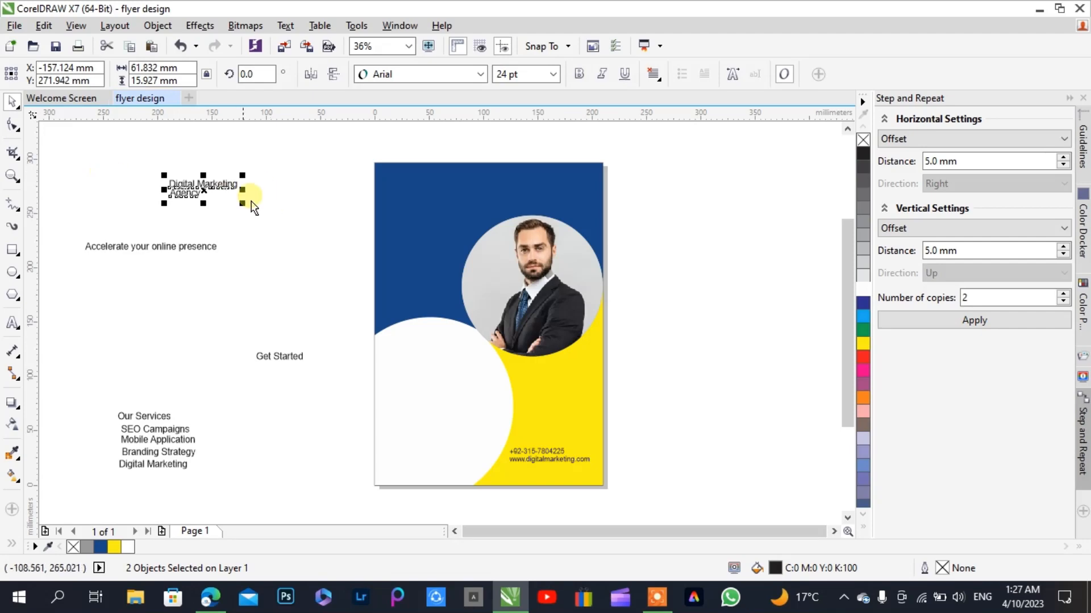
left_click_drag(214, 201, 436, 207)
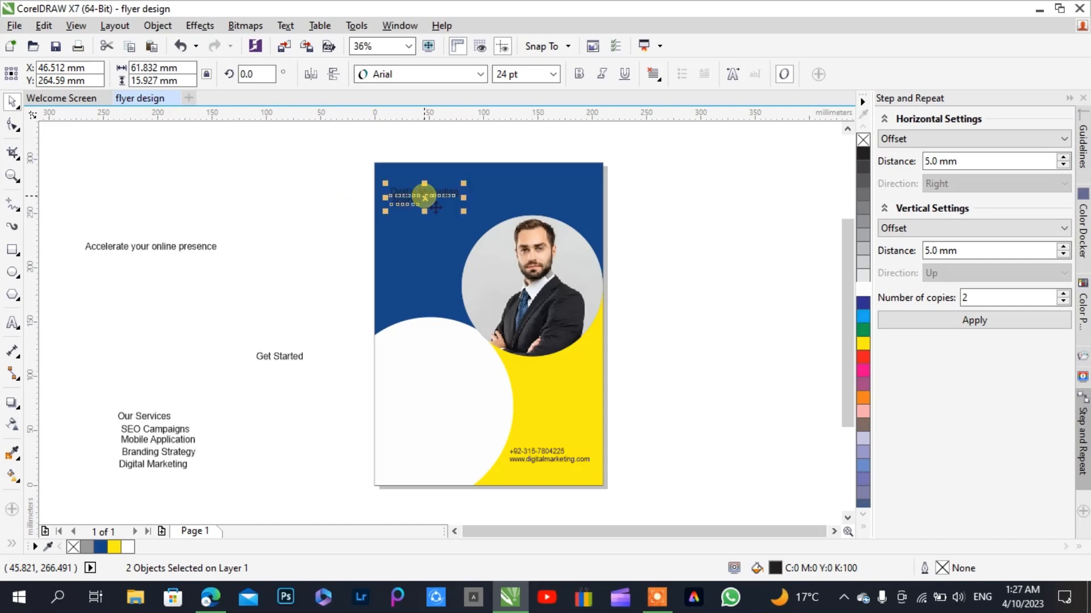
left_click_drag(435, 208, 450, 219)
left_click(279, 186)
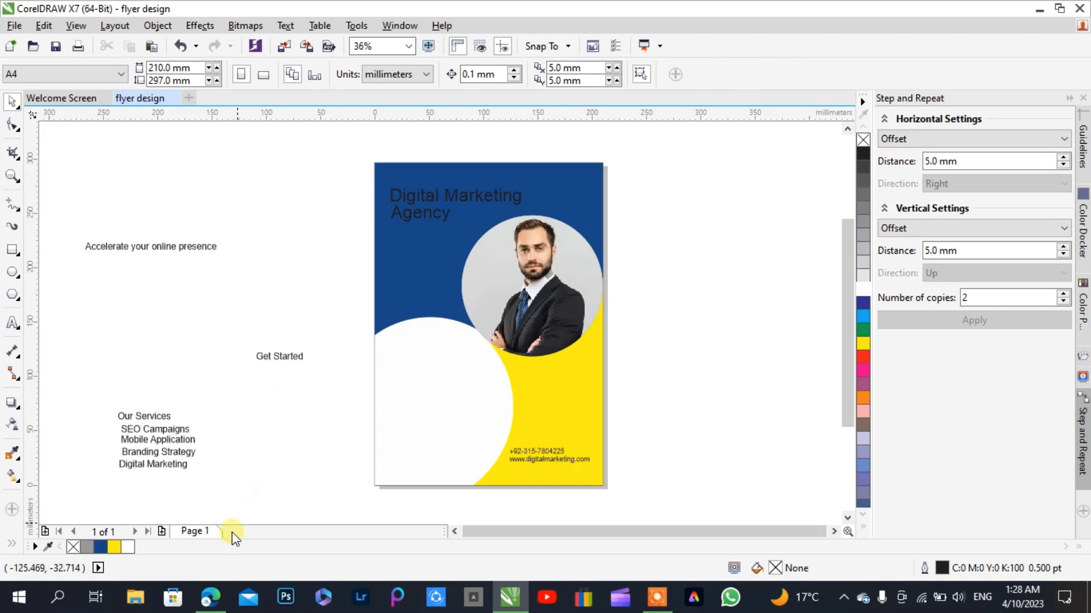
Check the reference flyer in Canva, return to CorelDRAW, and colour "Digital Marketing" white and "Agency" yellow
left_click(222, 598)
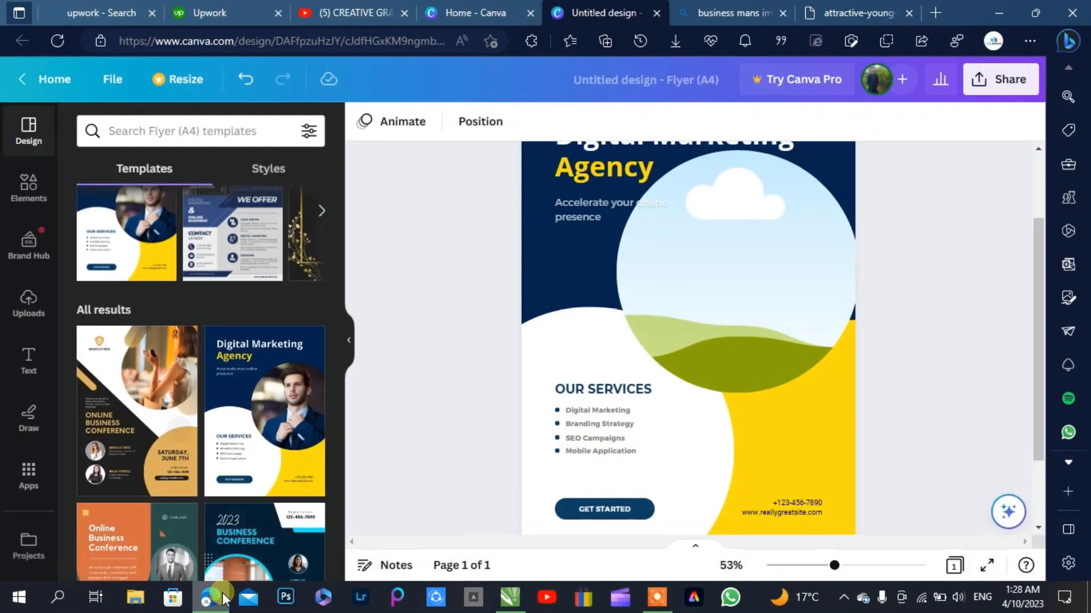
left_click(998, 11)
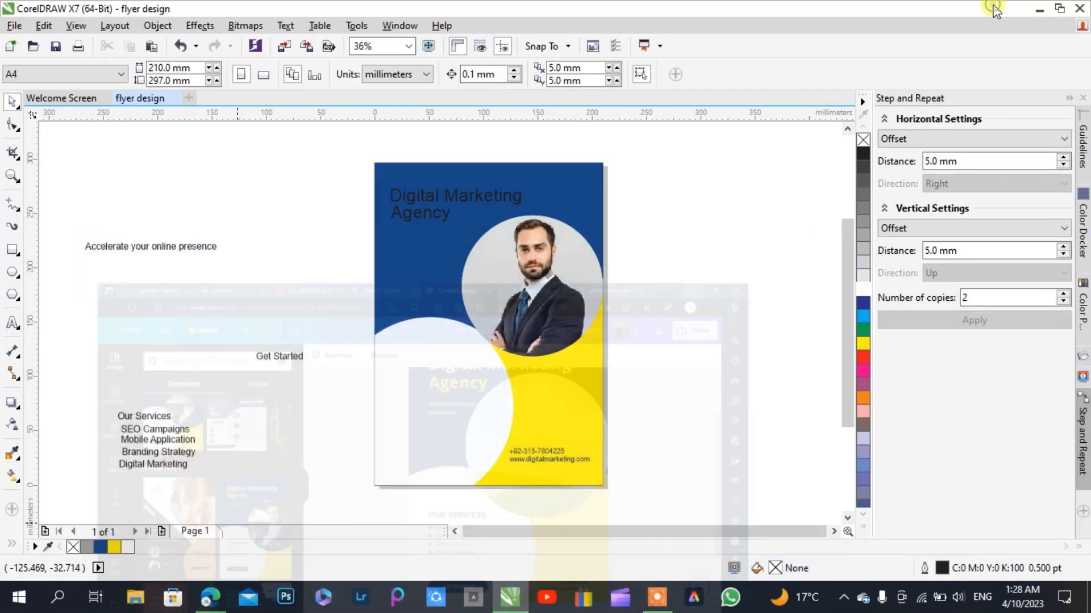
left_click(495, 197)
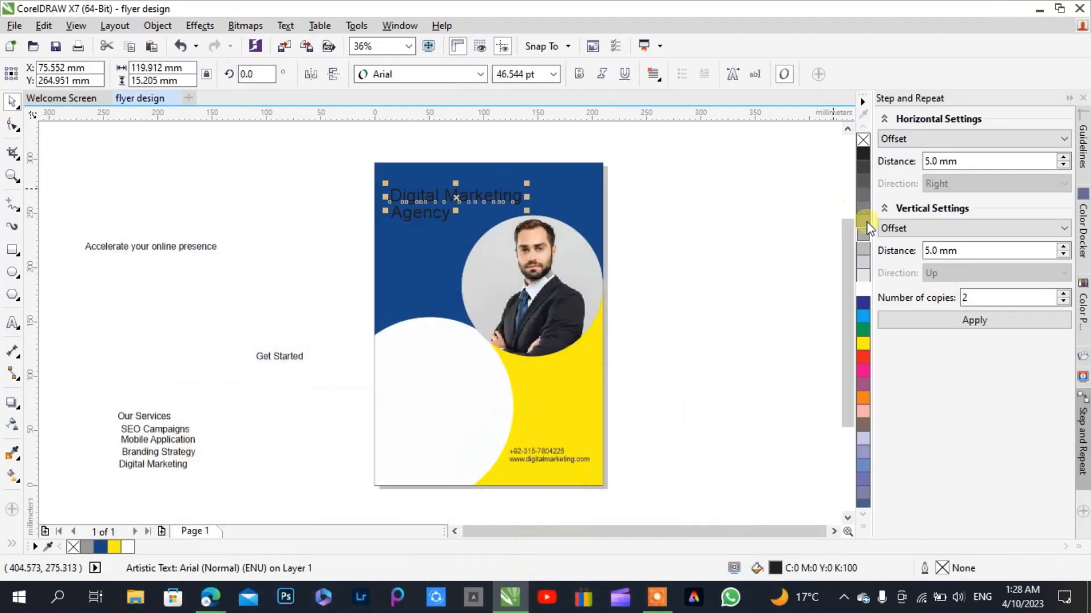
left_click(863, 288)
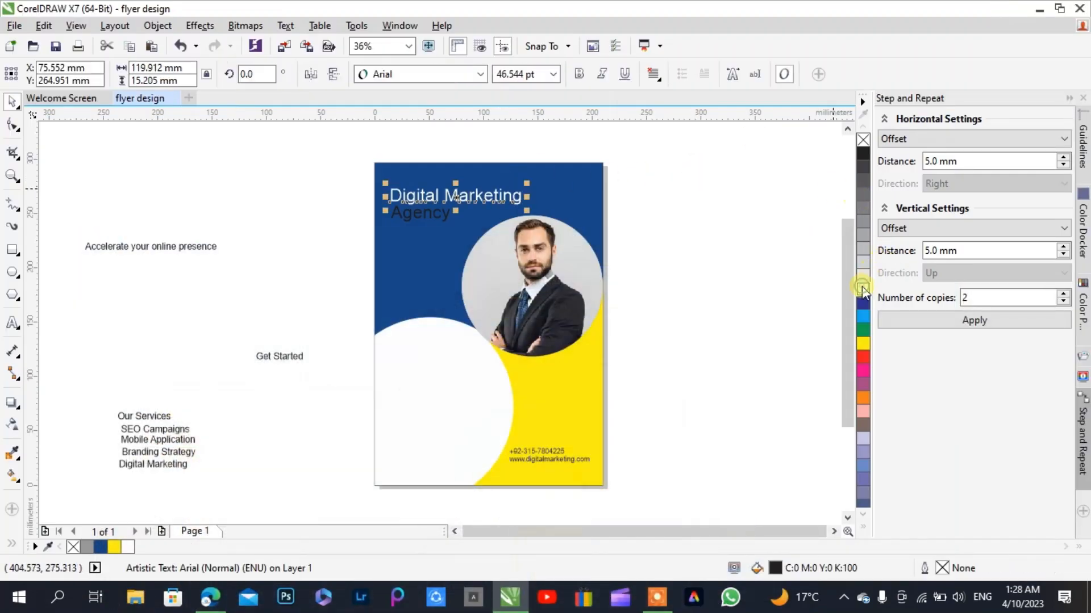
left_click(438, 216)
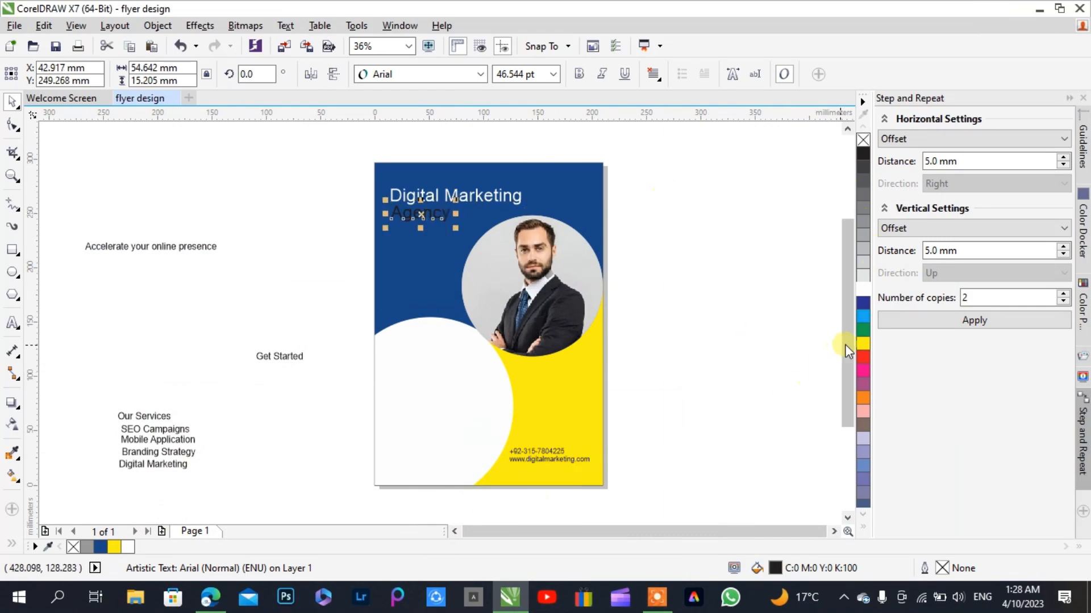
left_click(863, 343)
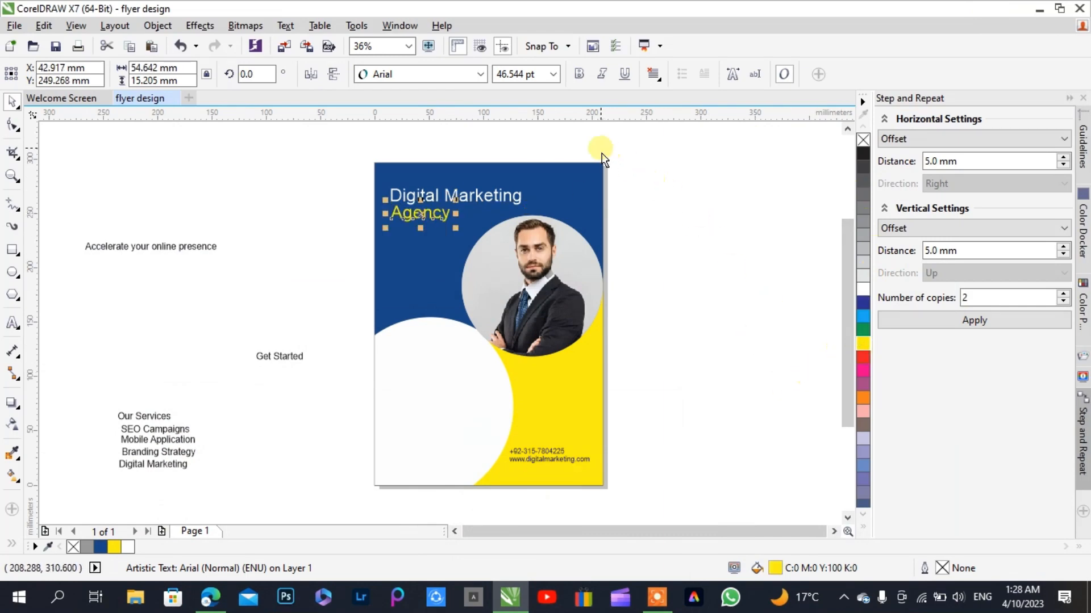
Make both heading lines bold and shift them slightly closer to the page's left edge
left_click_drag(564, 146, 328, 262)
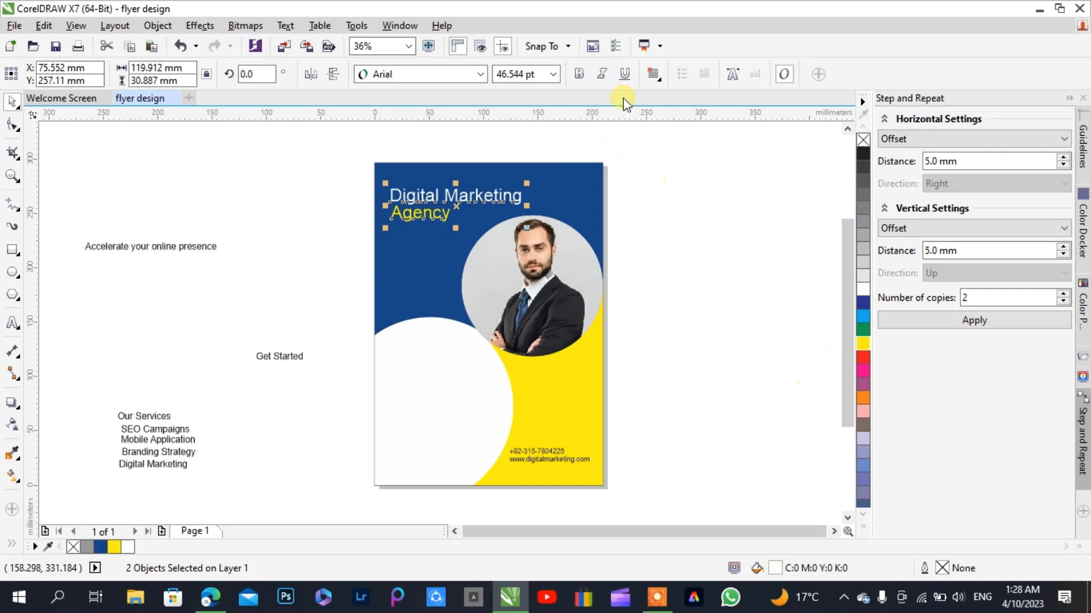
left_click(578, 75)
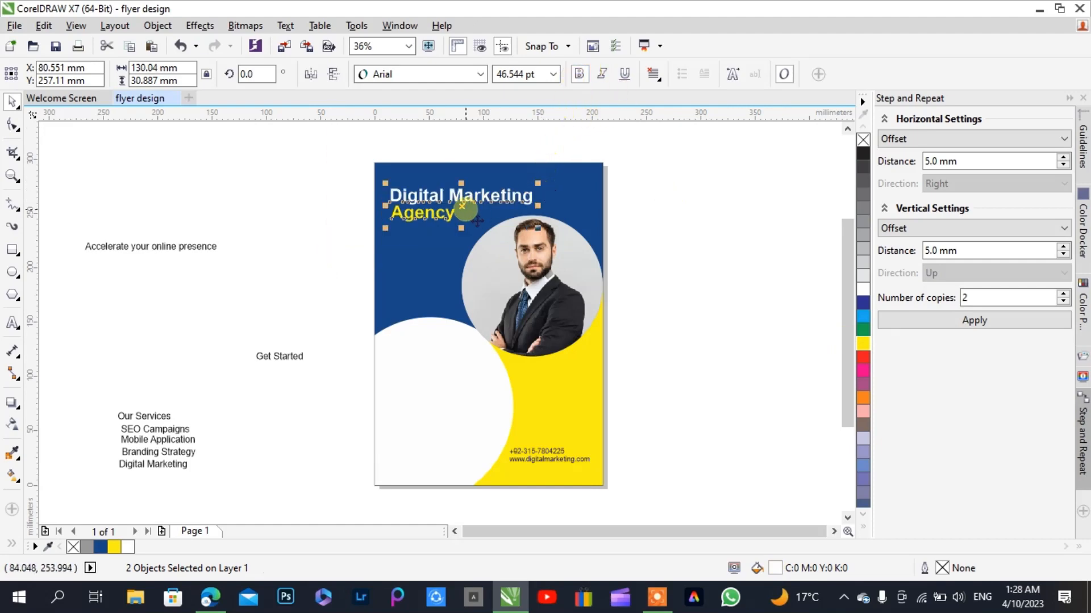
left_click_drag(476, 220, 468, 221)
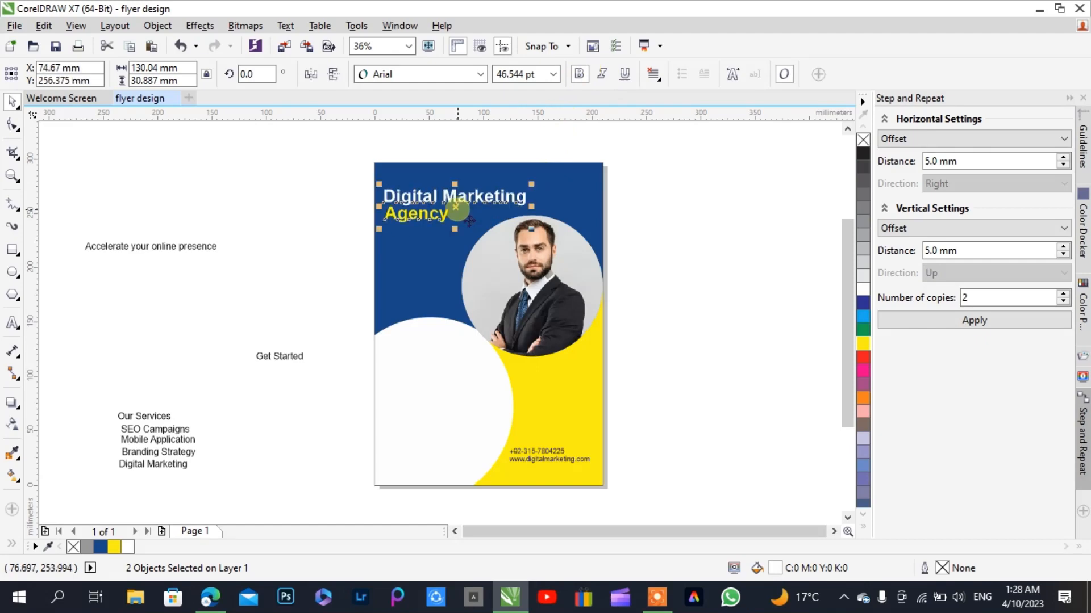
left_click(647, 216)
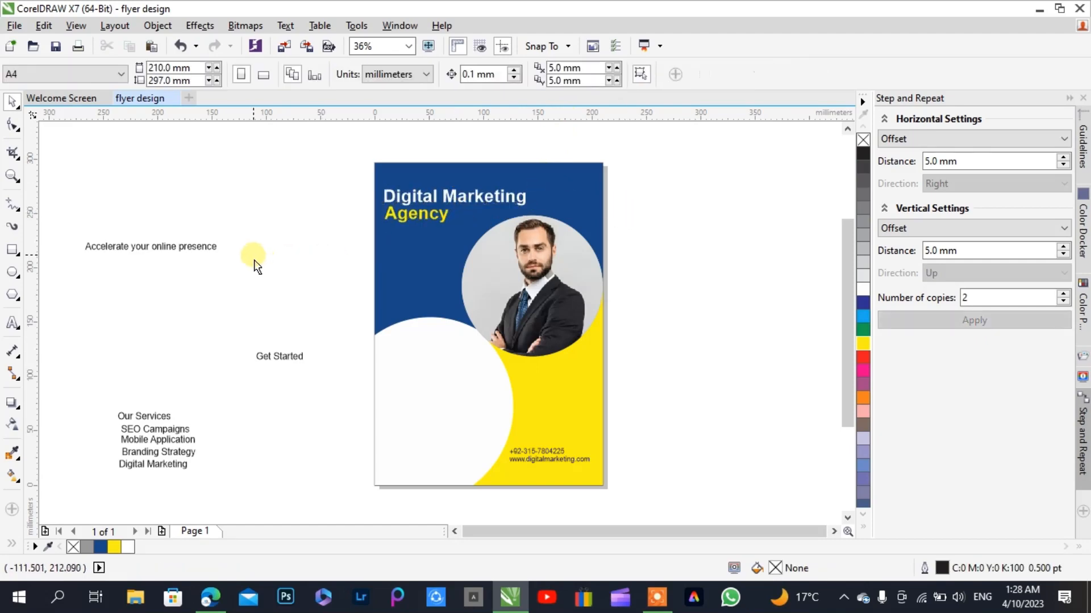
Place the tagline "Accelerate your online presence" below the heading and colour it white
left_click_drag(191, 268, 485, 267)
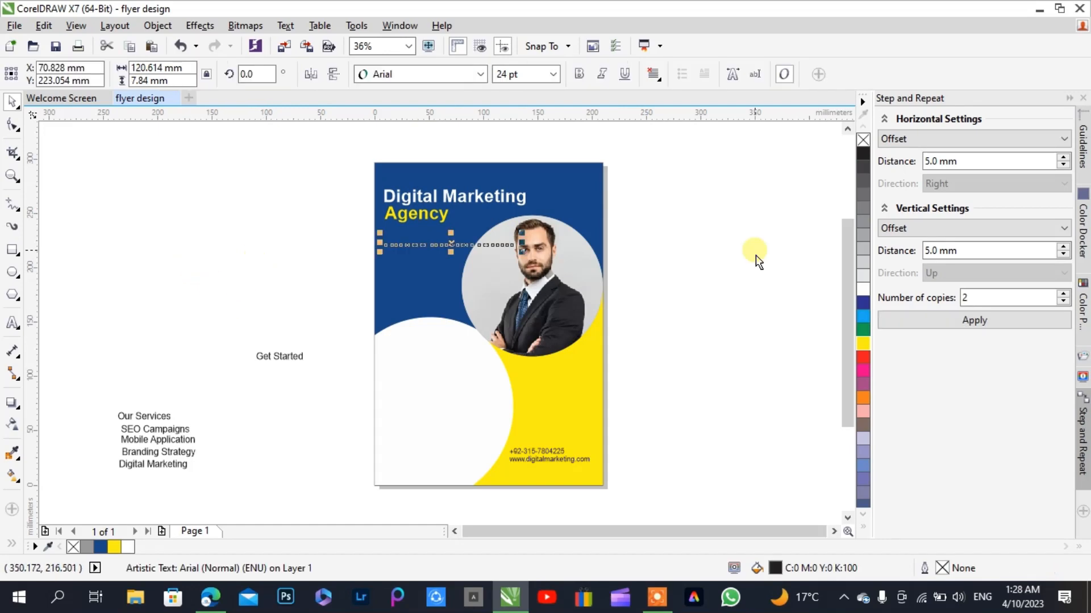
left_click(861, 288)
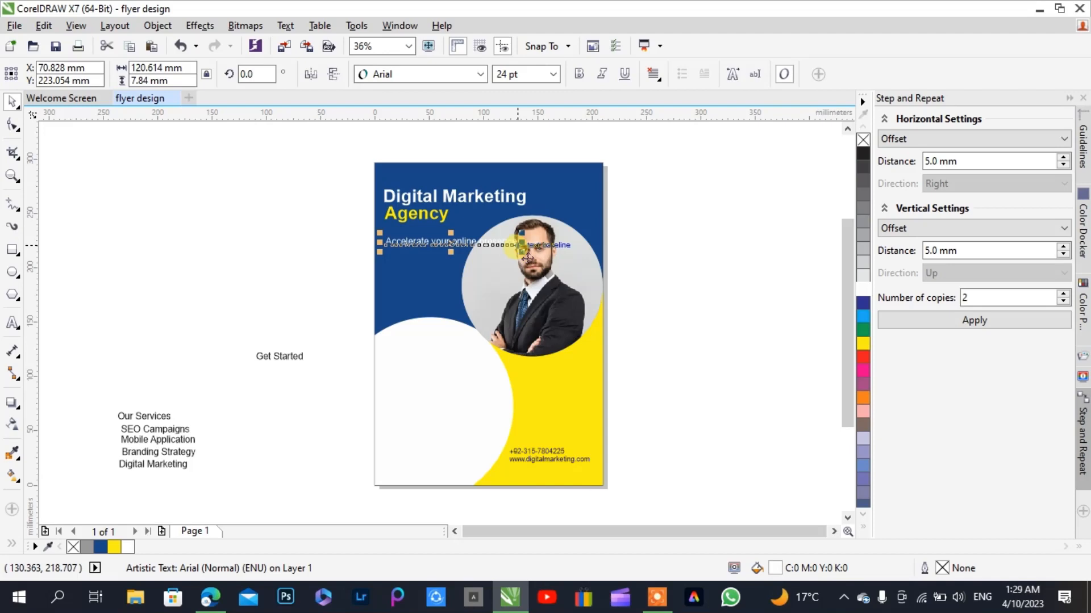
key("s")
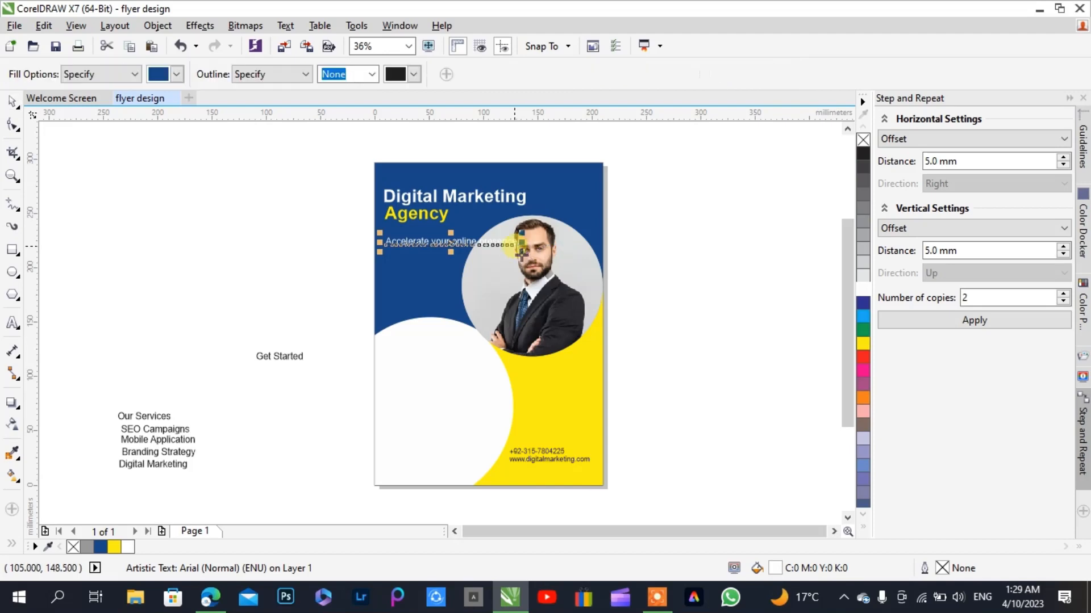
left_click(488, 251)
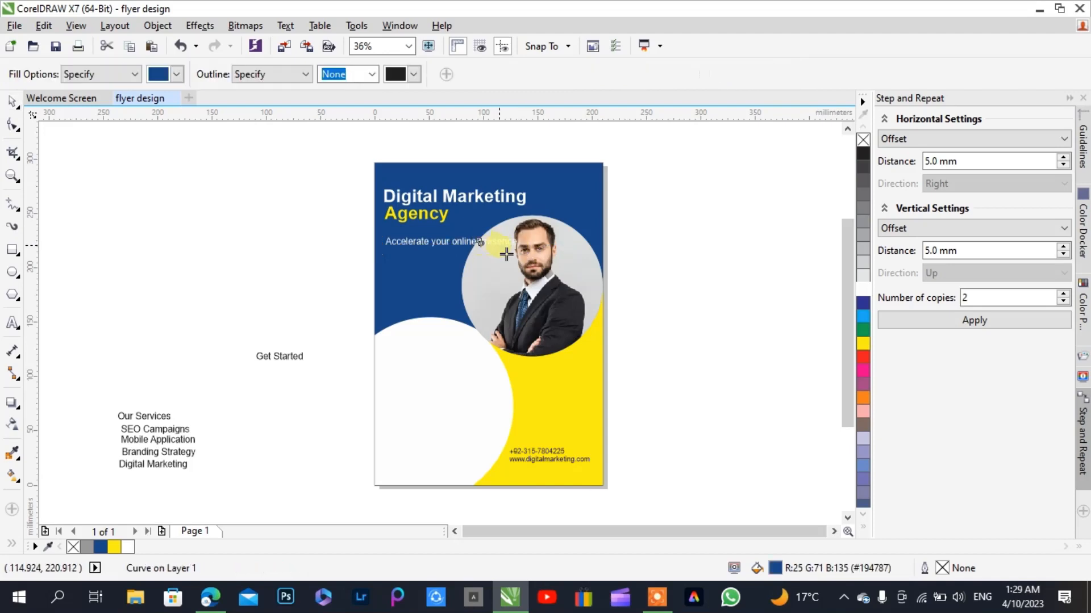
Remove the small stray curve over the tagline and break the tagline into two lines before "presence"
left_click(12, 100)
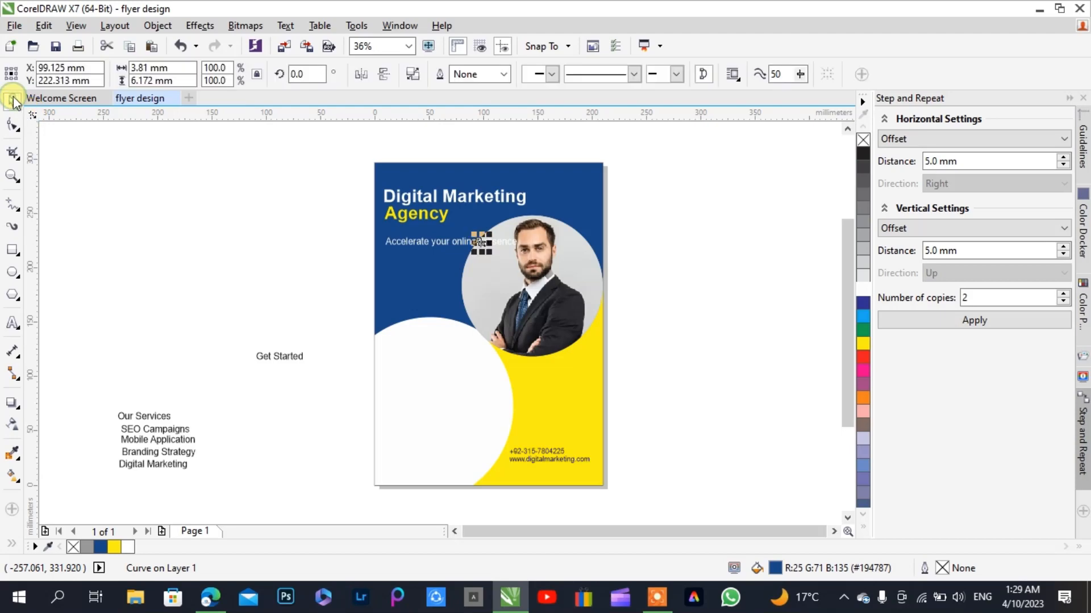
left_click(10, 326)
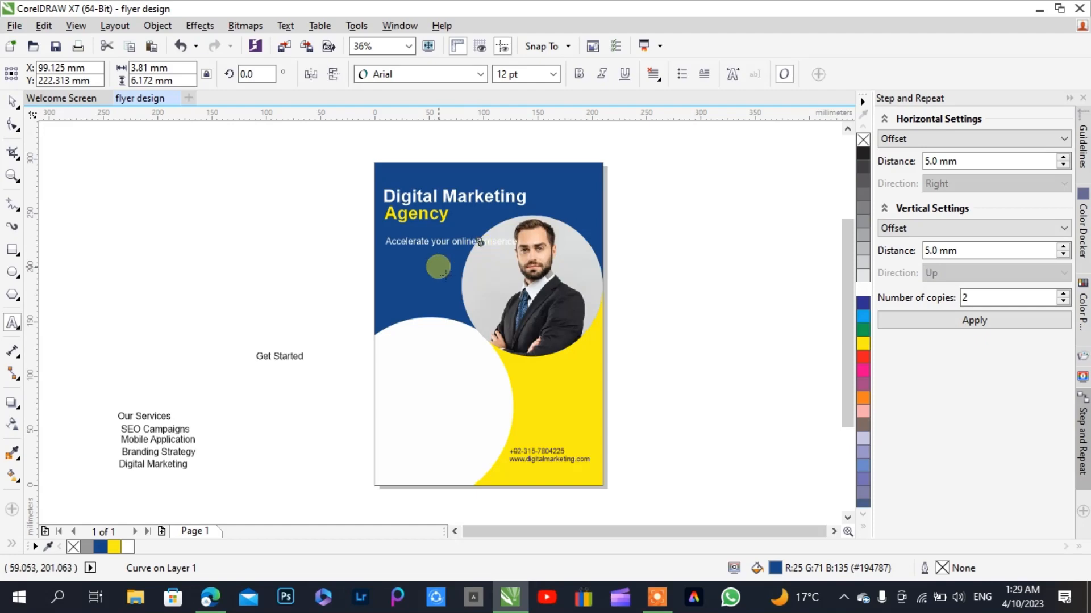
left_click(439, 267)
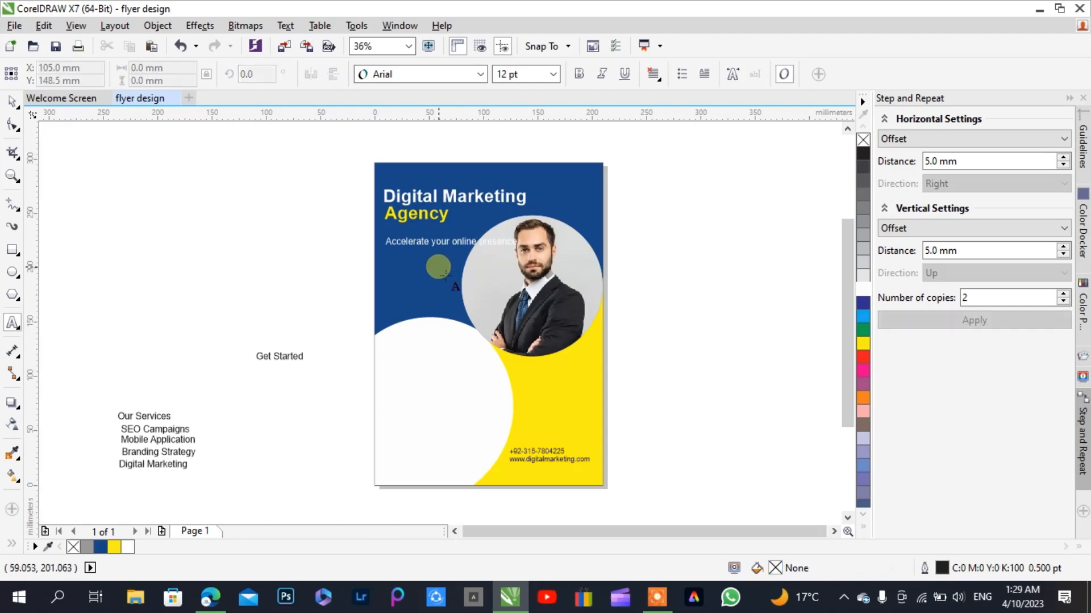
left_click(476, 243)
key("Return")
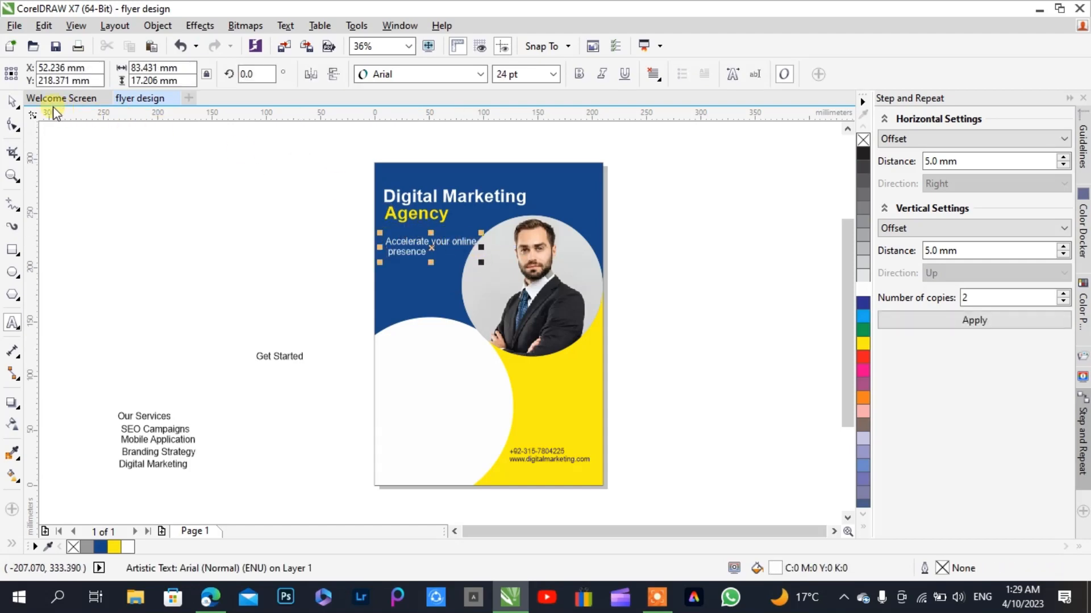
Left-align the two-line tagline with the yellow "Agency" heading line
left_click(13, 101)
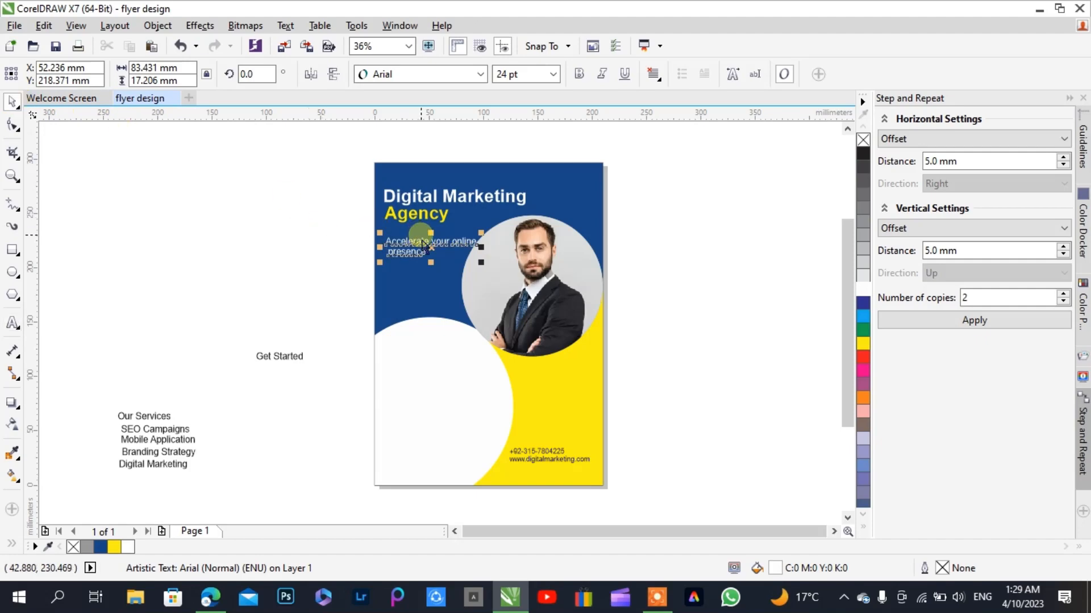
left_click(407, 222, "shift")
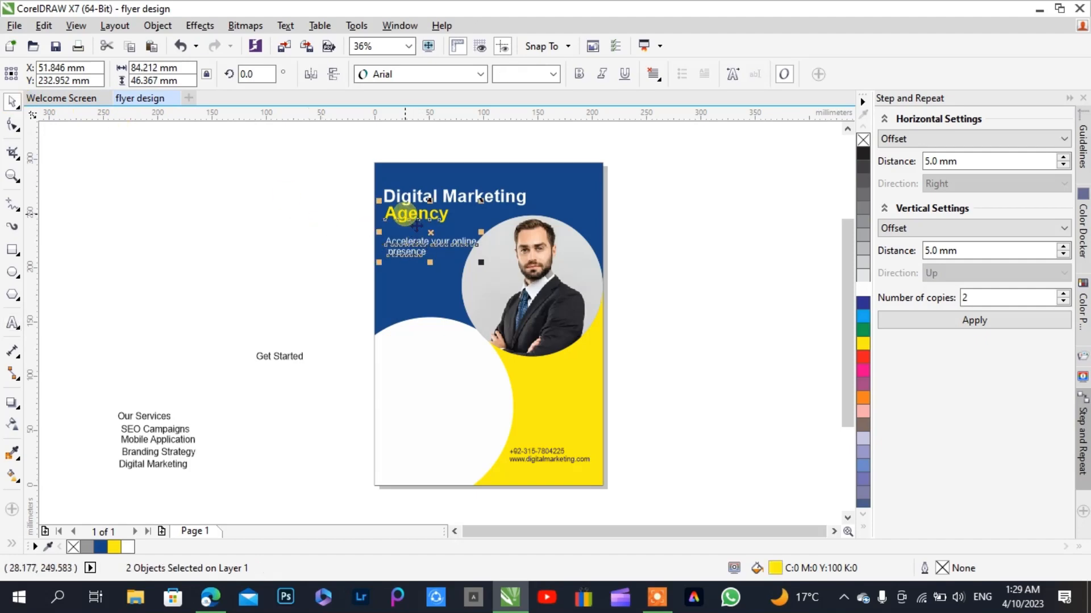
left_click(721, 270)
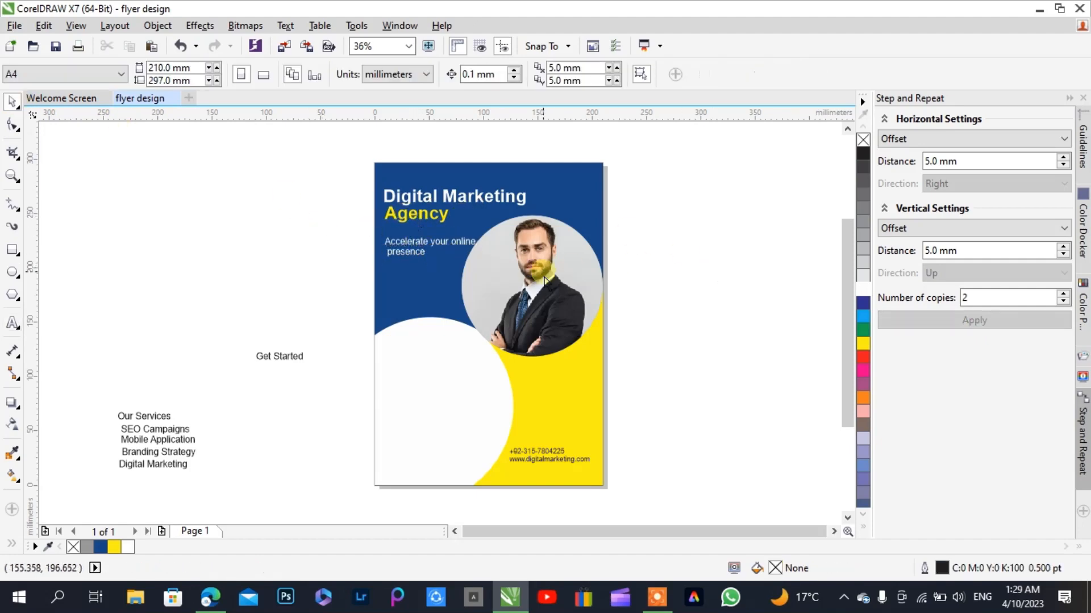
Make the tagline bold and move it up closer beneath "Agency"
left_click(459, 250)
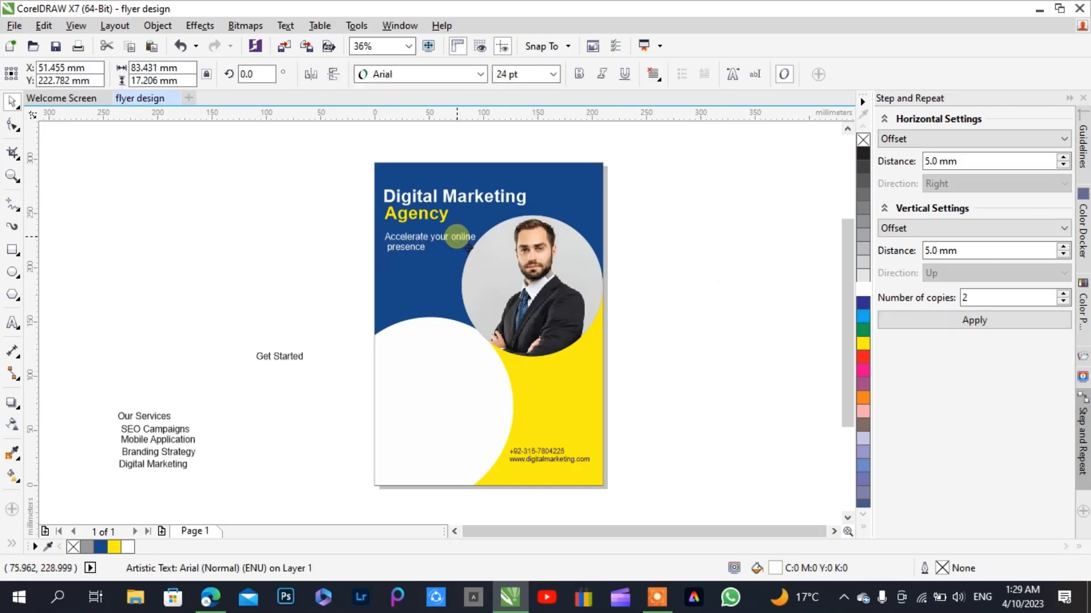
left_click(579, 74)
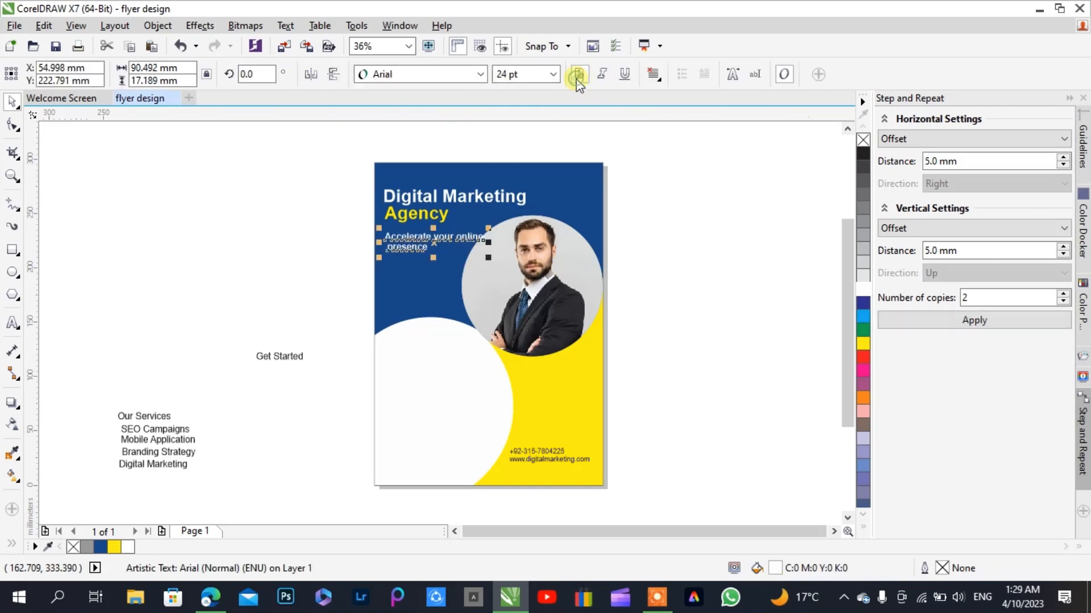
left_click(574, 191)
left_click(468, 237)
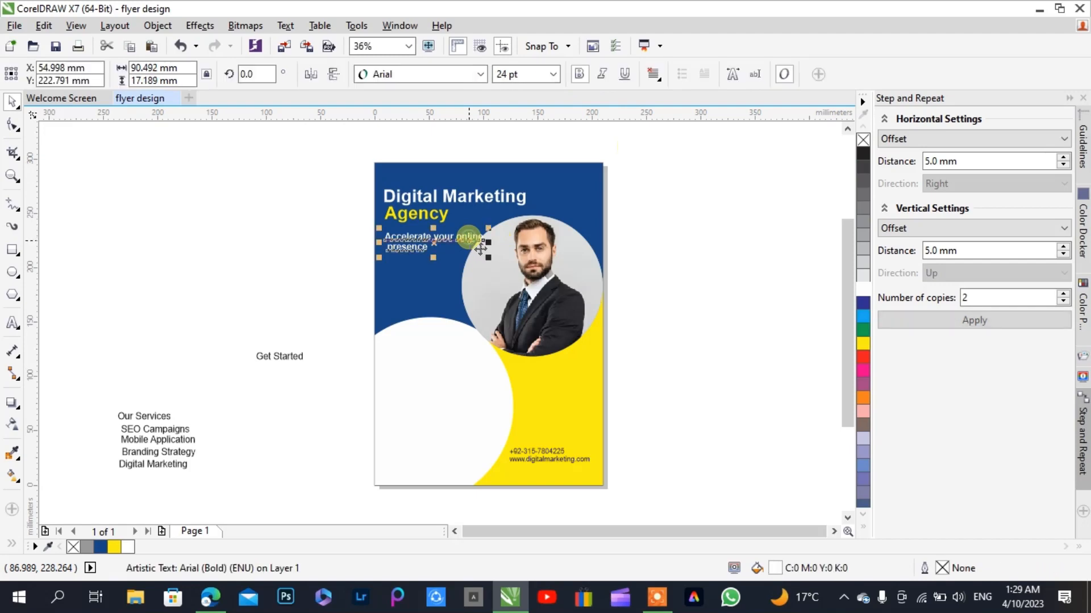
left_click_drag(480, 251, 480, 248)
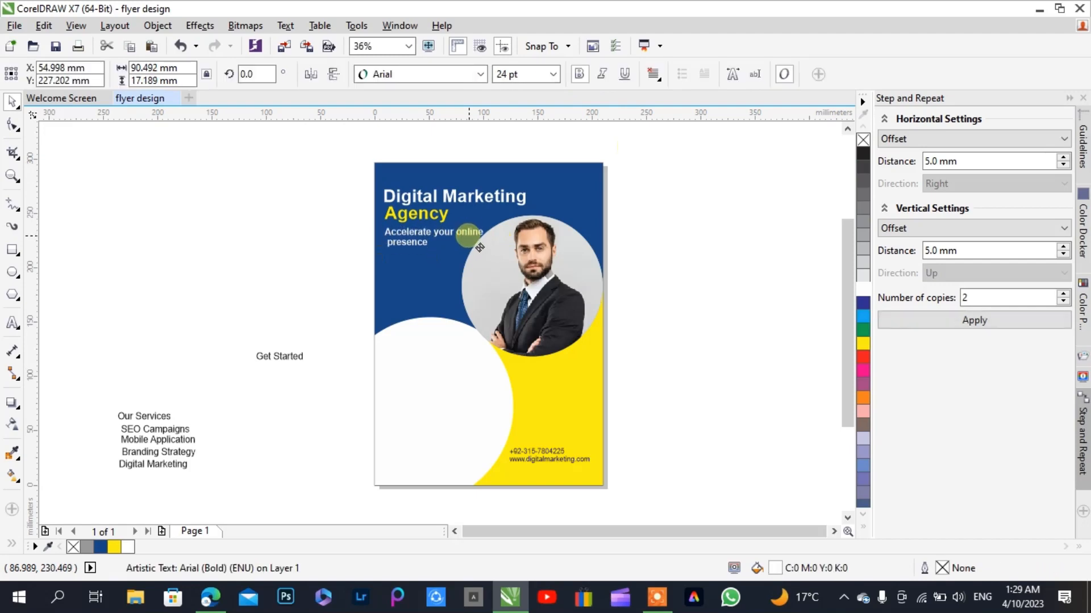
left_click(656, 245)
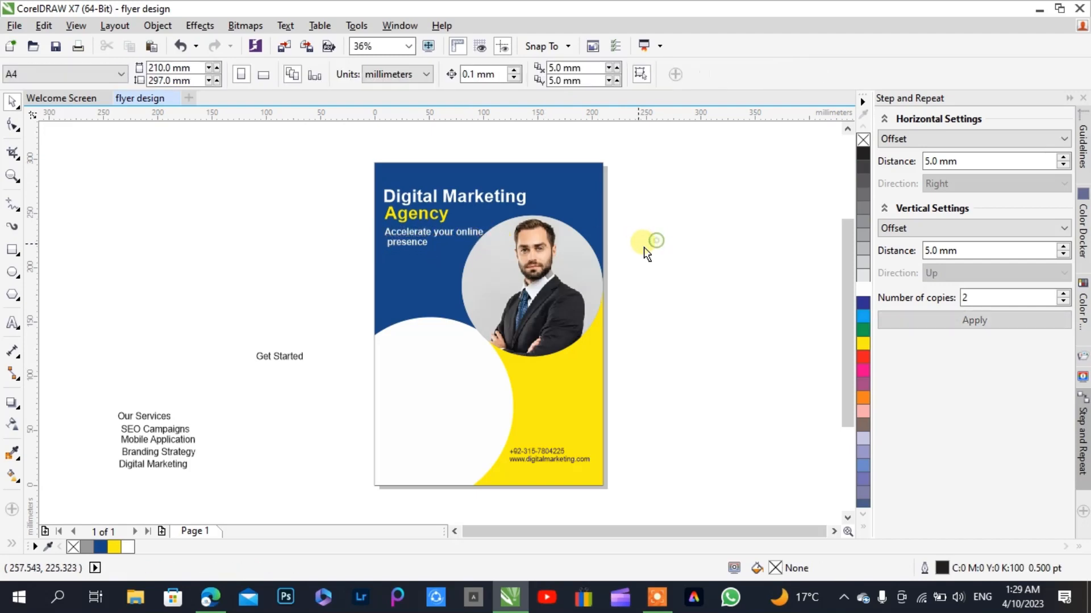
Try to move the circular photo of the man down by about 5 mm, and undo the move
left_click(575, 282)
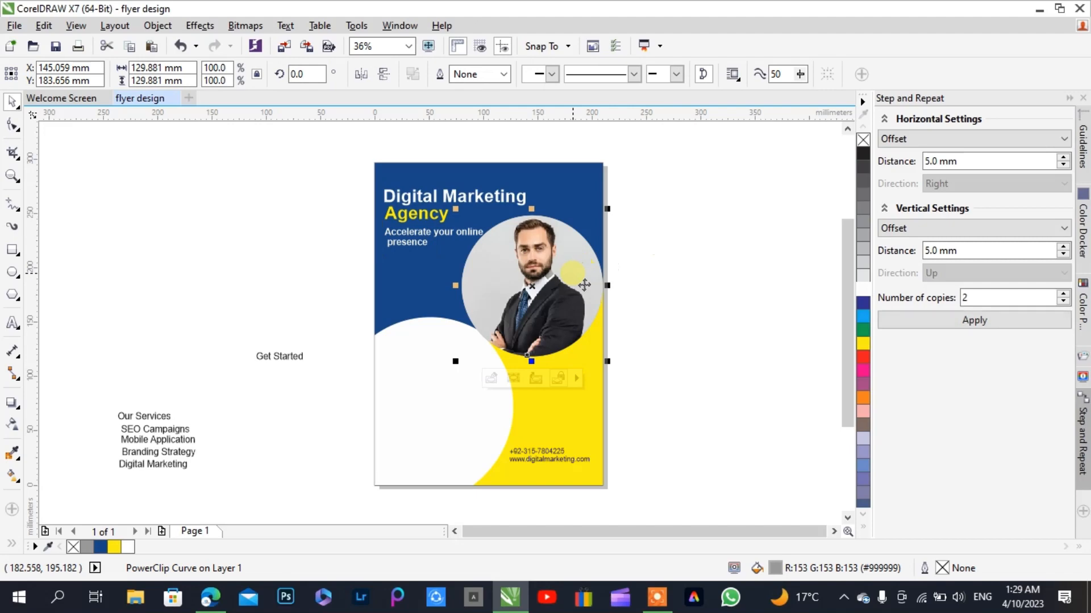
left_click_drag(584, 284, 583, 291)
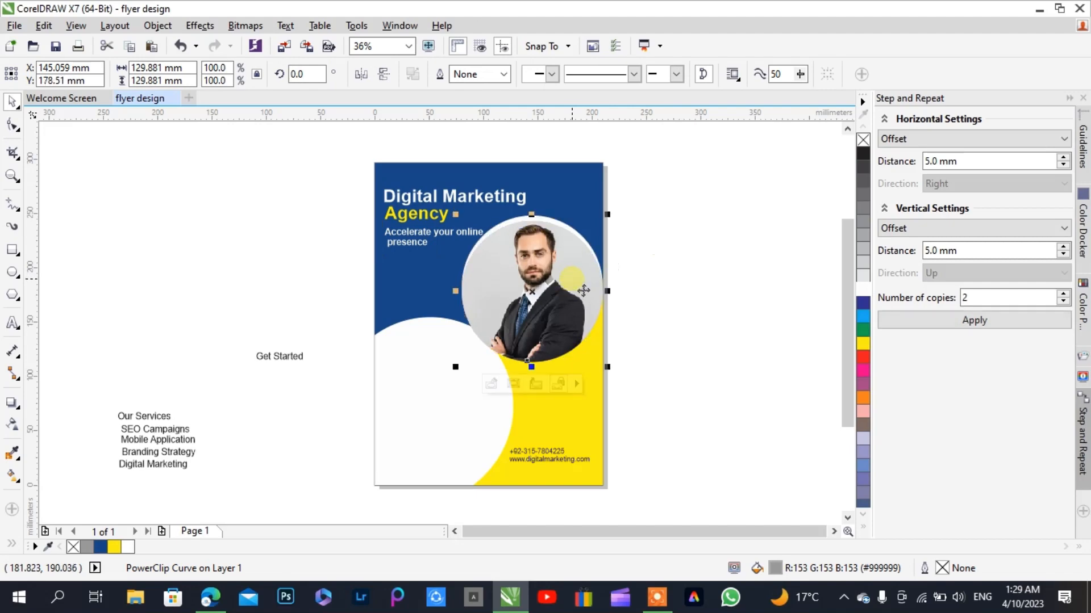
left_click(644, 271)
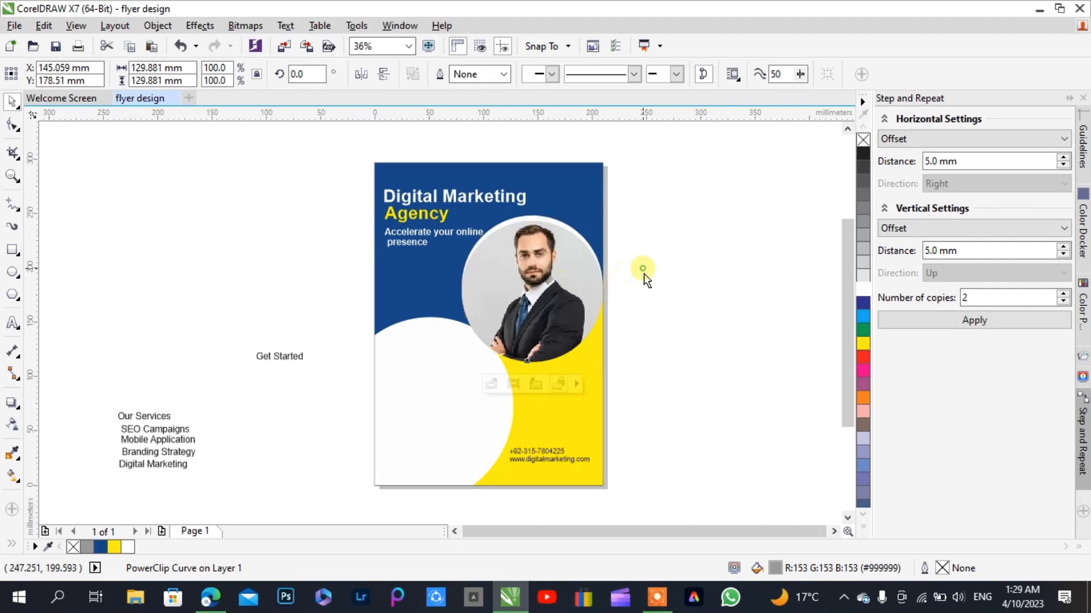
key("ctrl+z")
left_click(609, 248)
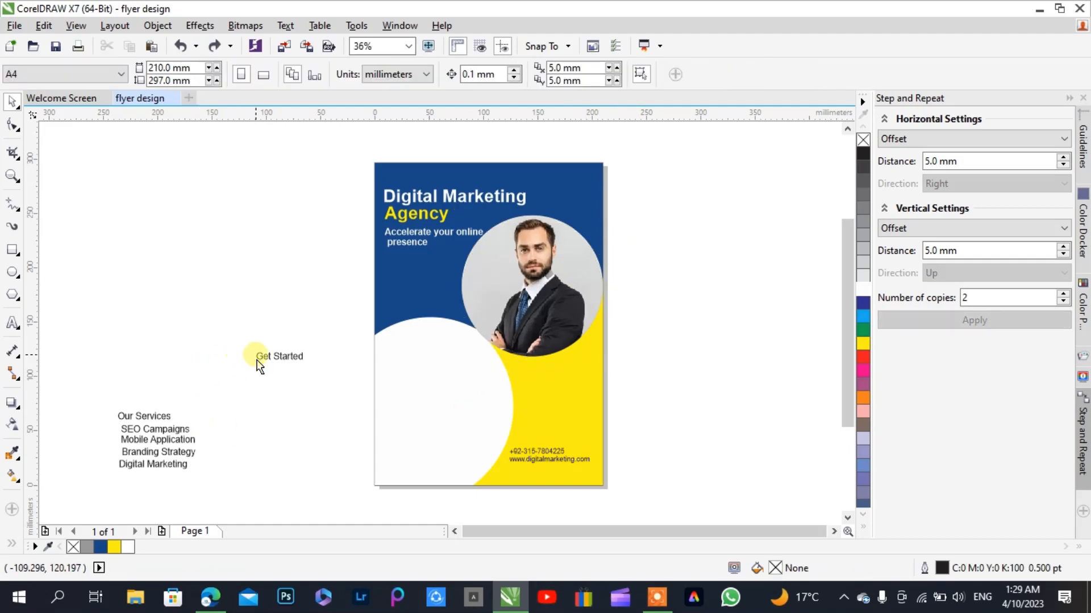
Left-align "Our Services" and the four service lines, and move them together onto the white circular area of the flyer
left_click_drag(111, 405, 226, 494)
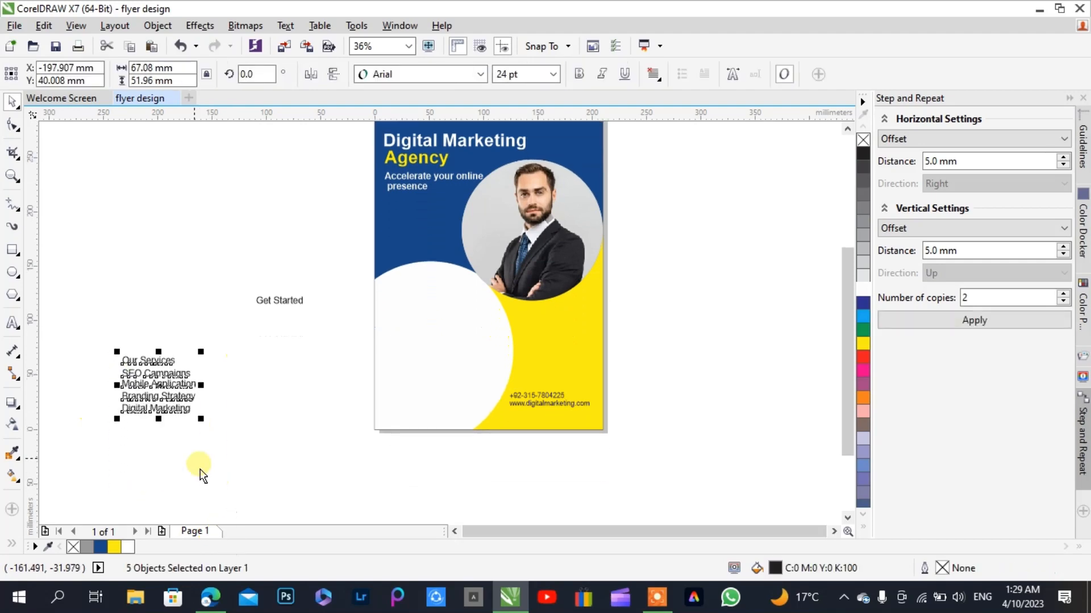
left_click_drag(161, 384, 444, 340)
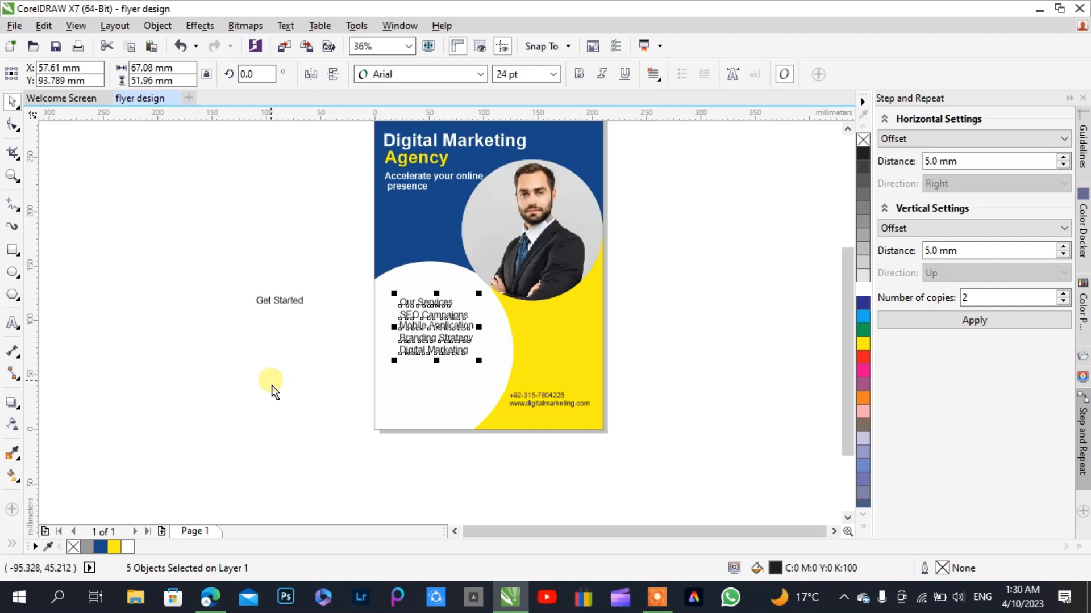
left_click(271, 385)
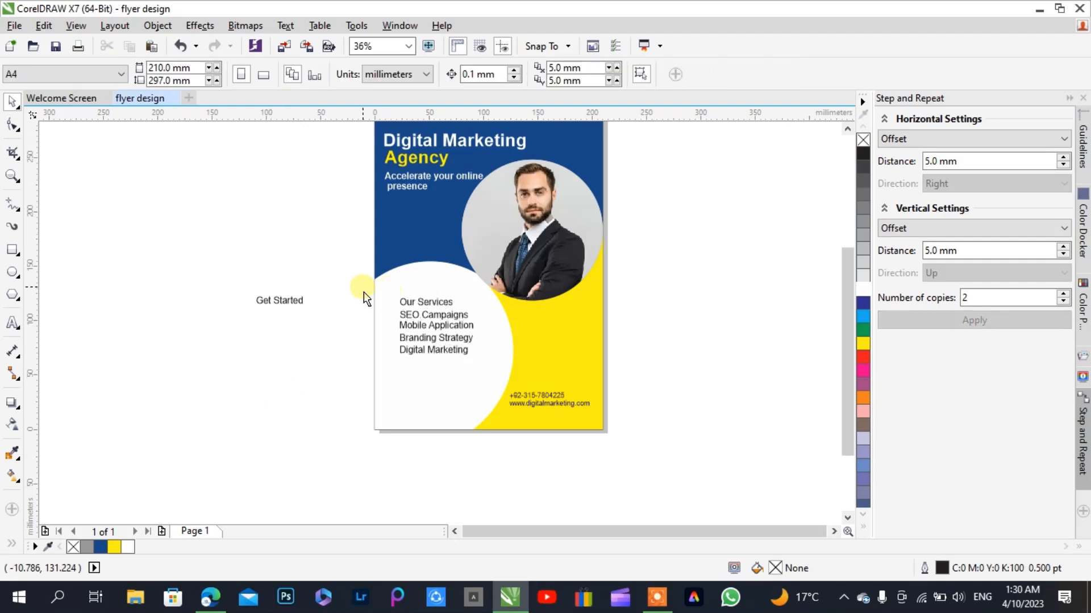
Make the "Our Services" heading bold and enlarge it to about 29.6 pt, extending it towards the page's left edge
left_click(405, 303)
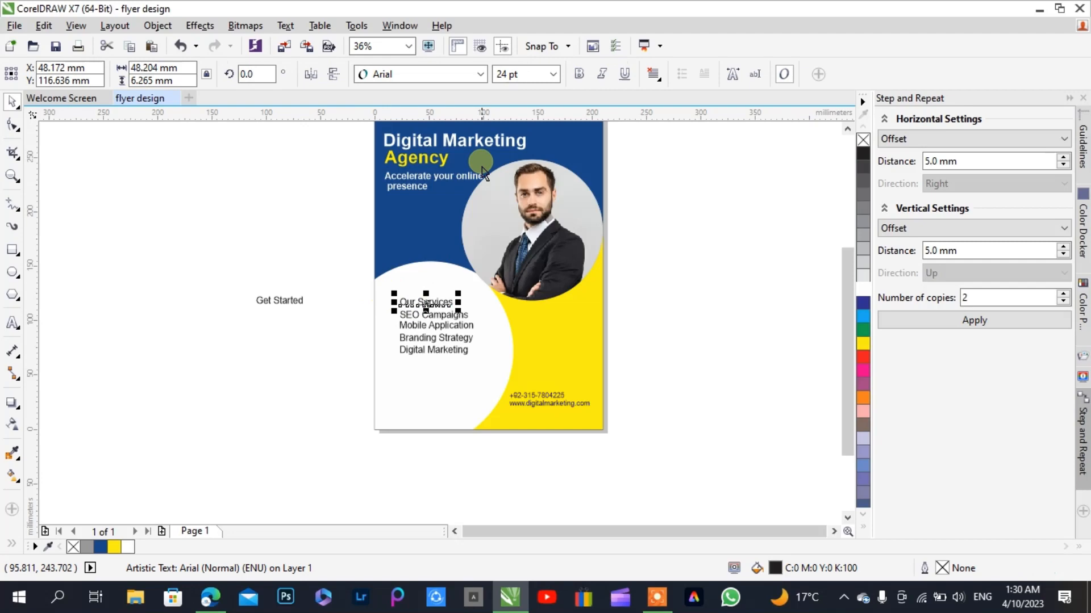
left_click(577, 73)
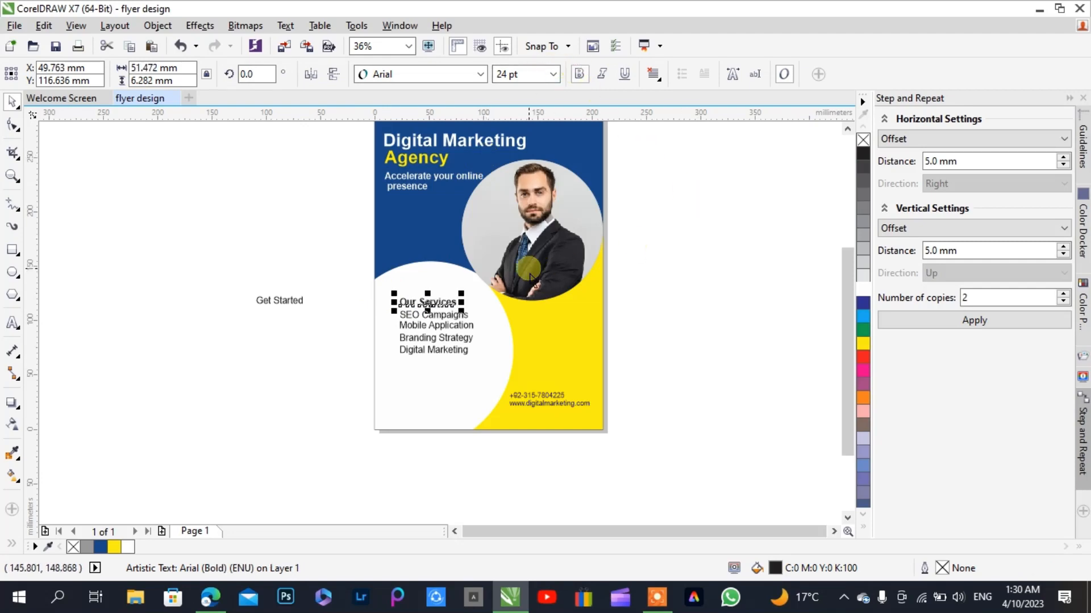
left_click_drag(398, 297, 384, 296)
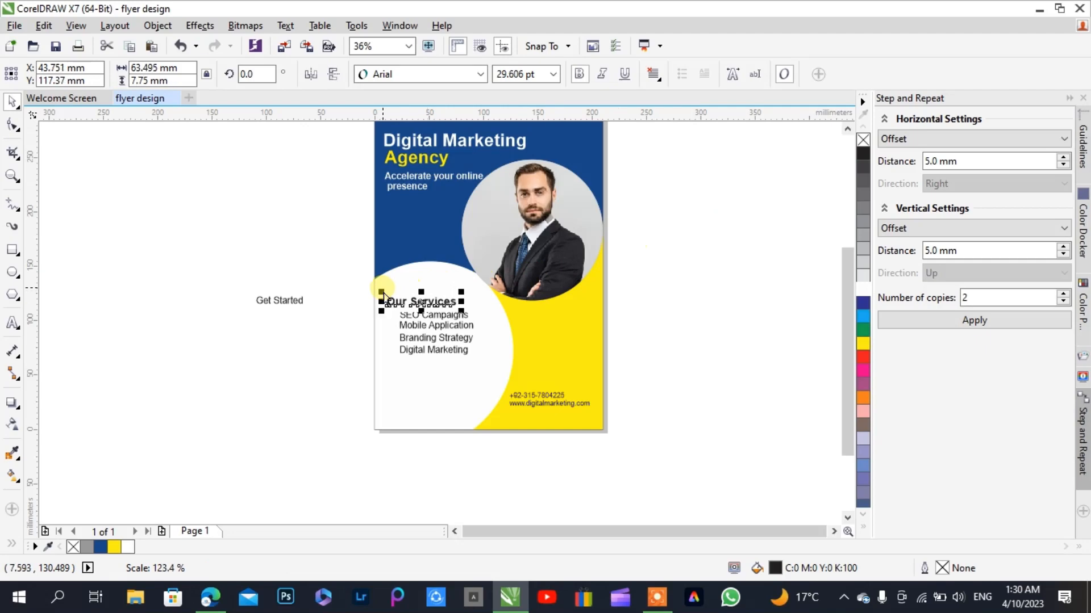
left_click(341, 358)
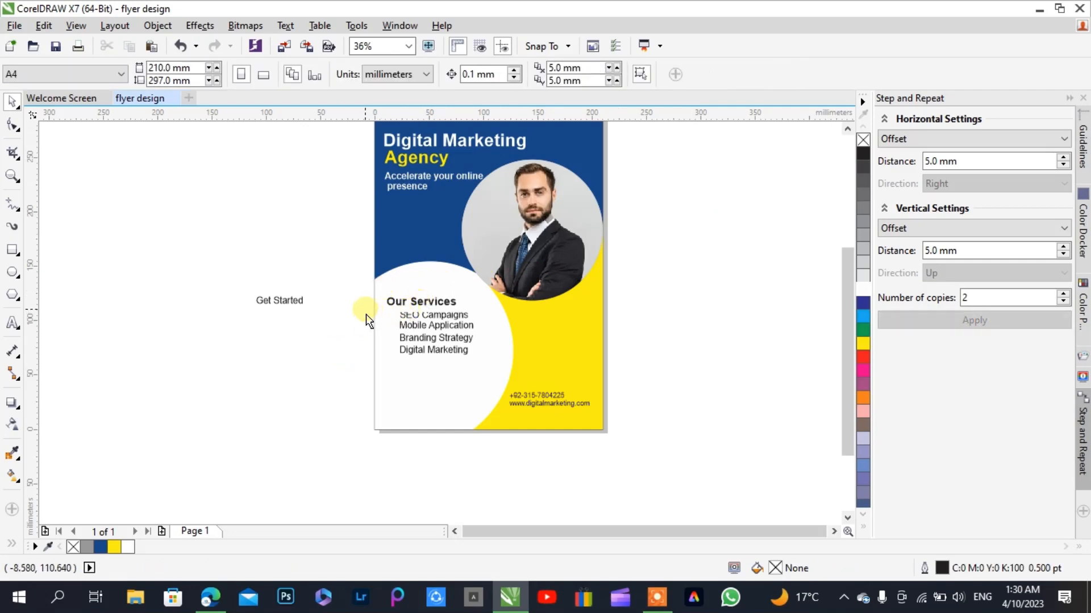
Move the four service lines left and slightly up beneath "Our Services", and group them
left_click_drag(366, 314, 489, 369)
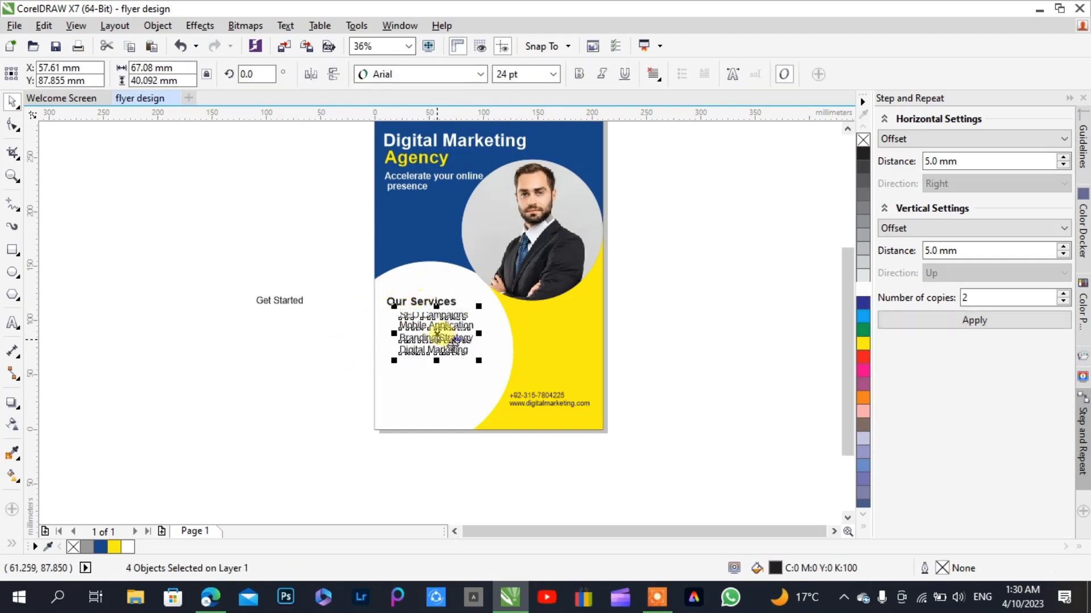
mouse_move(437, 335)
left_mouse_down()
mouse_move(416, 338)
mouse_move(427, 336)
left_mouse_up()
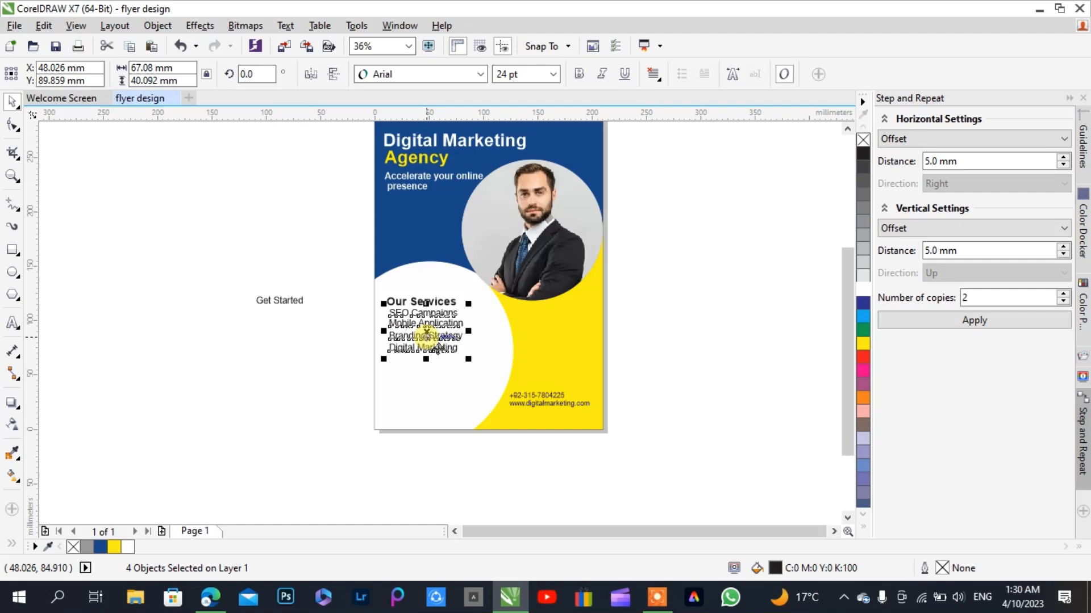
key("ctrl+g")
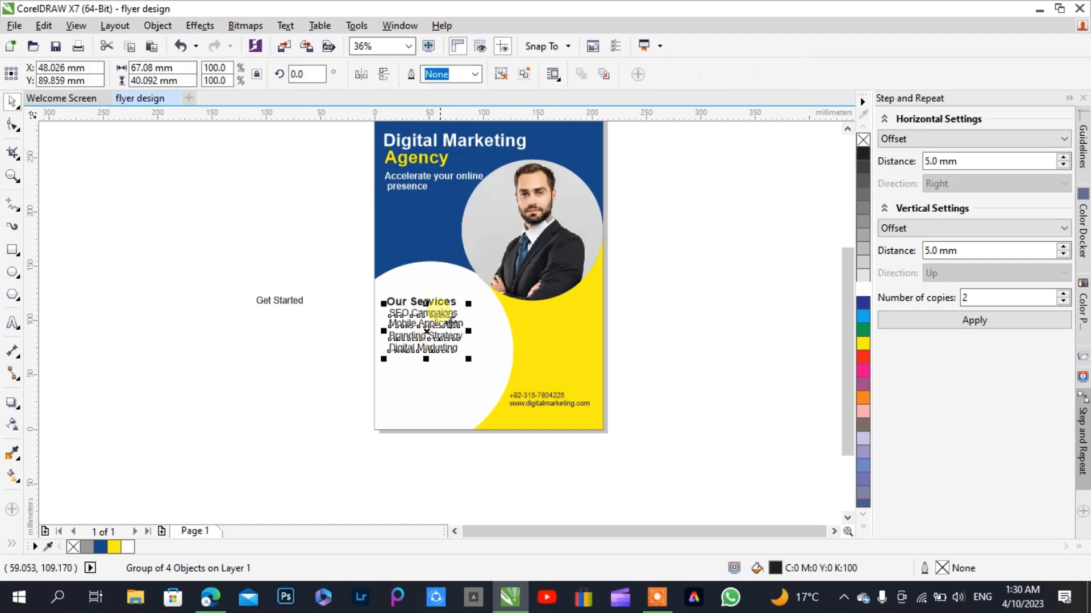
Try to left-align the grouped service lines with the "Our Services" heading, and undo the alignment
left_click(451, 305, "shift")
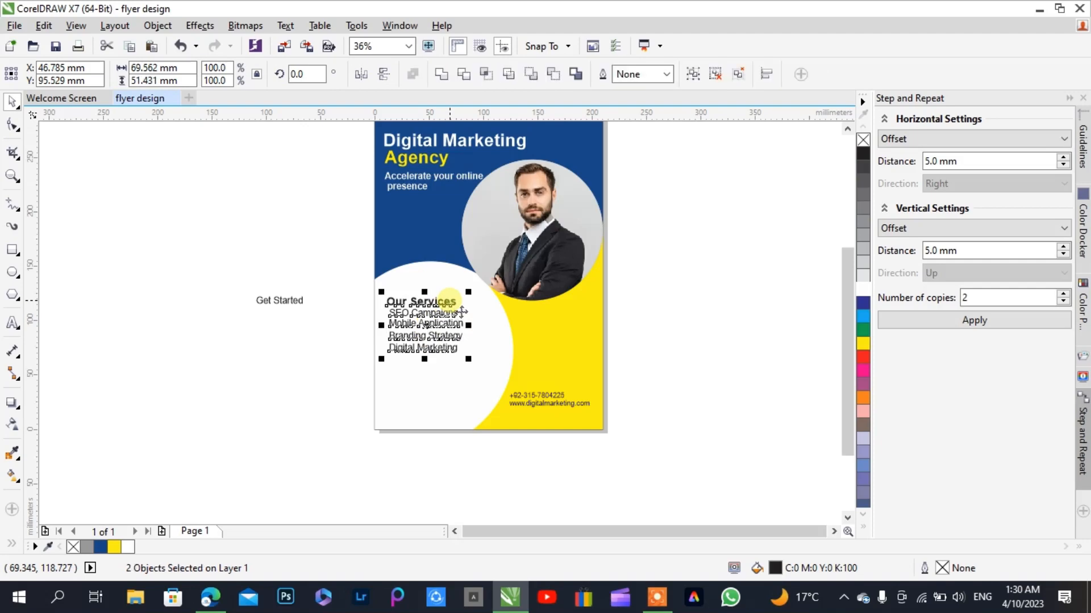
key("l")
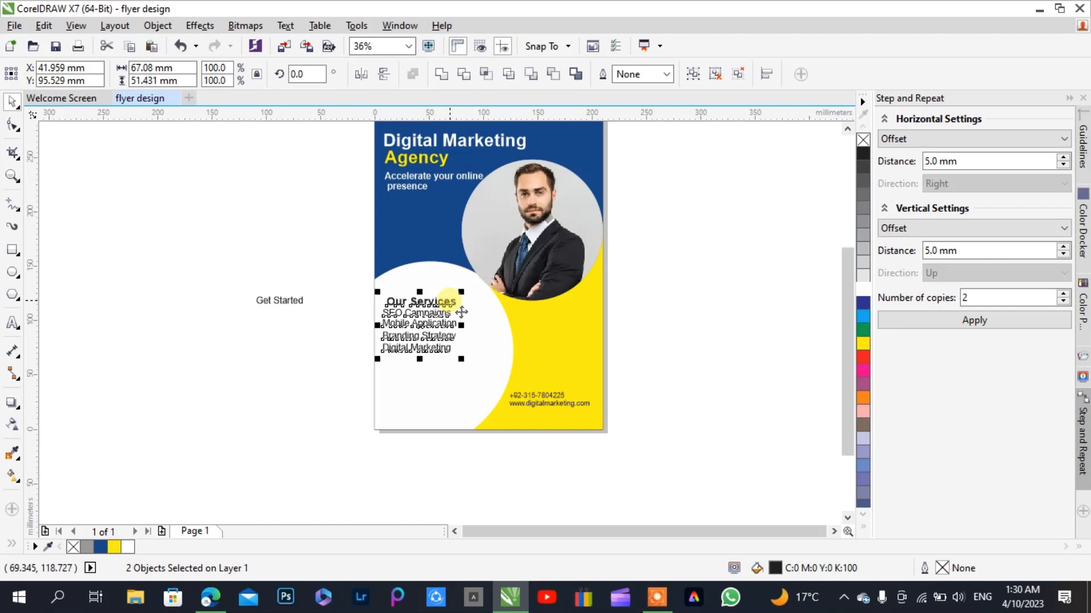
key("ctrl+z")
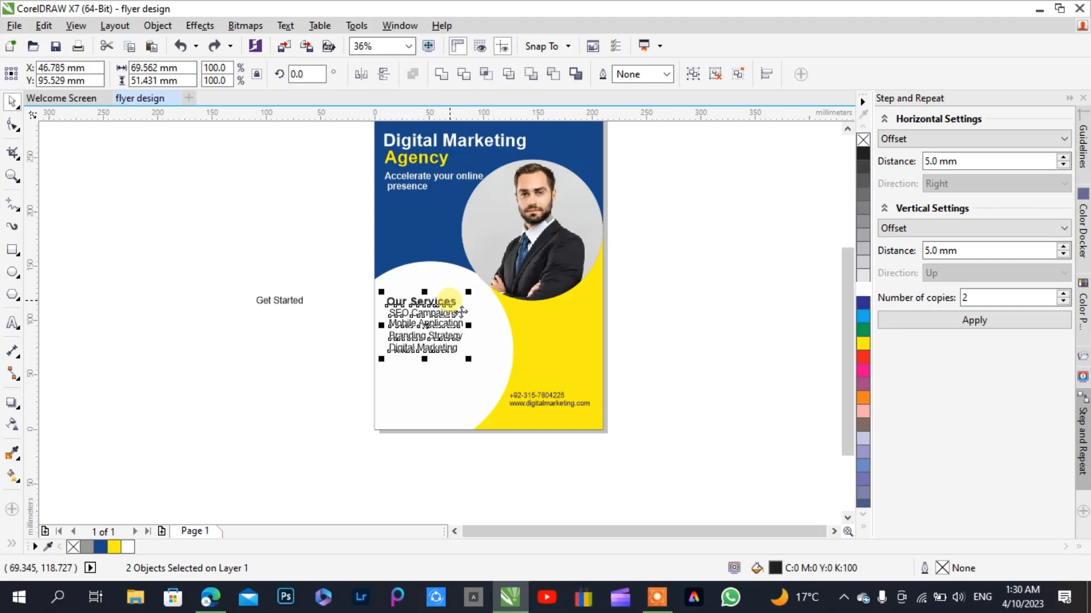
left_click(351, 382)
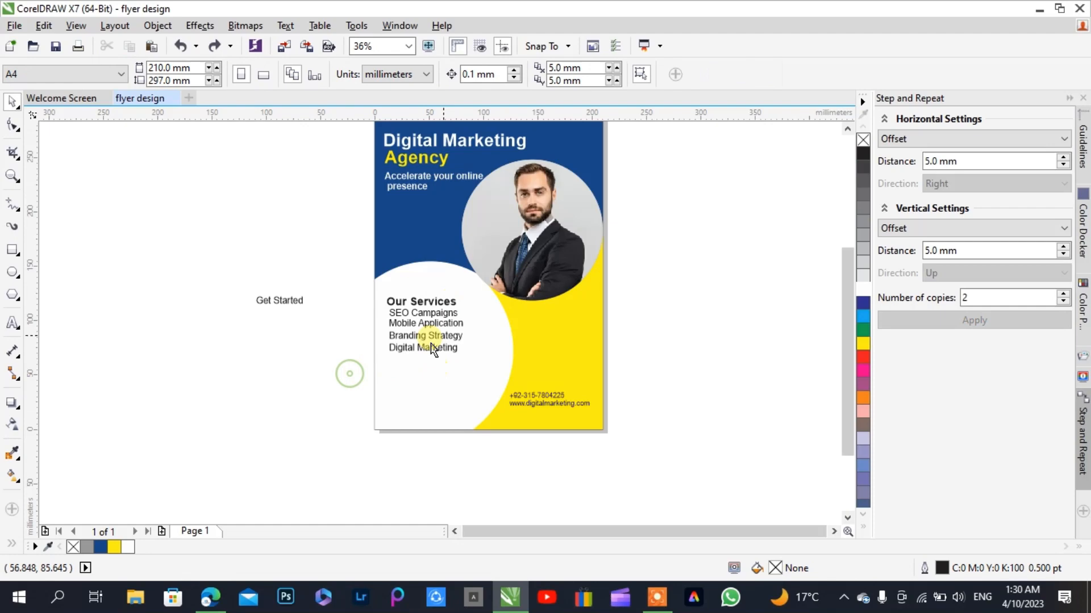
Scale the grouped service lines down to about 62 mm wide and enlarge the "Our Services" heading to about 35.3 pt
left_click(461, 325)
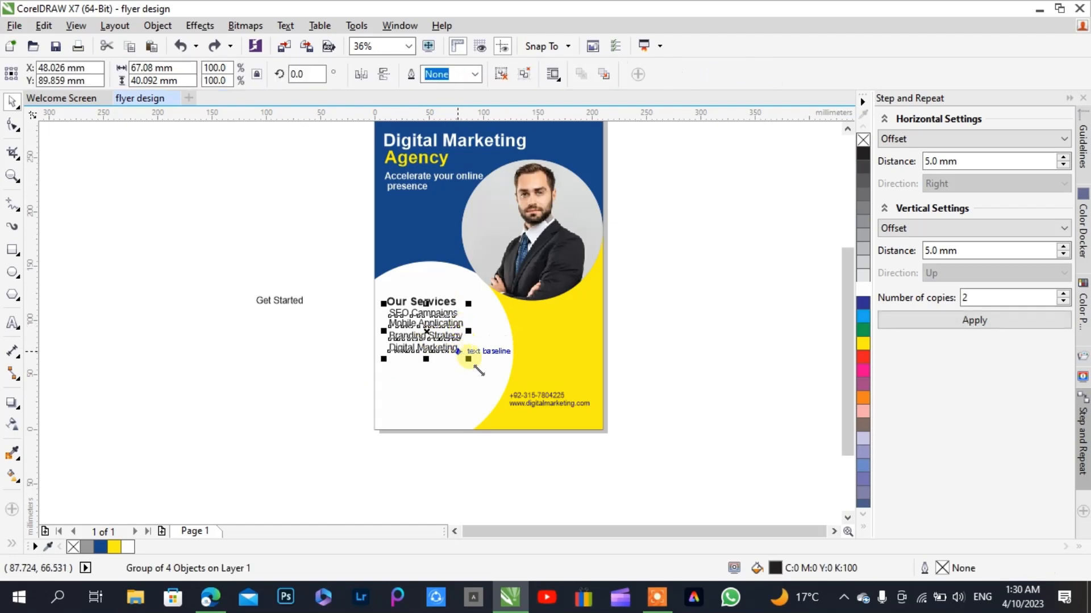
left_click_drag(470, 357, 445, 321)
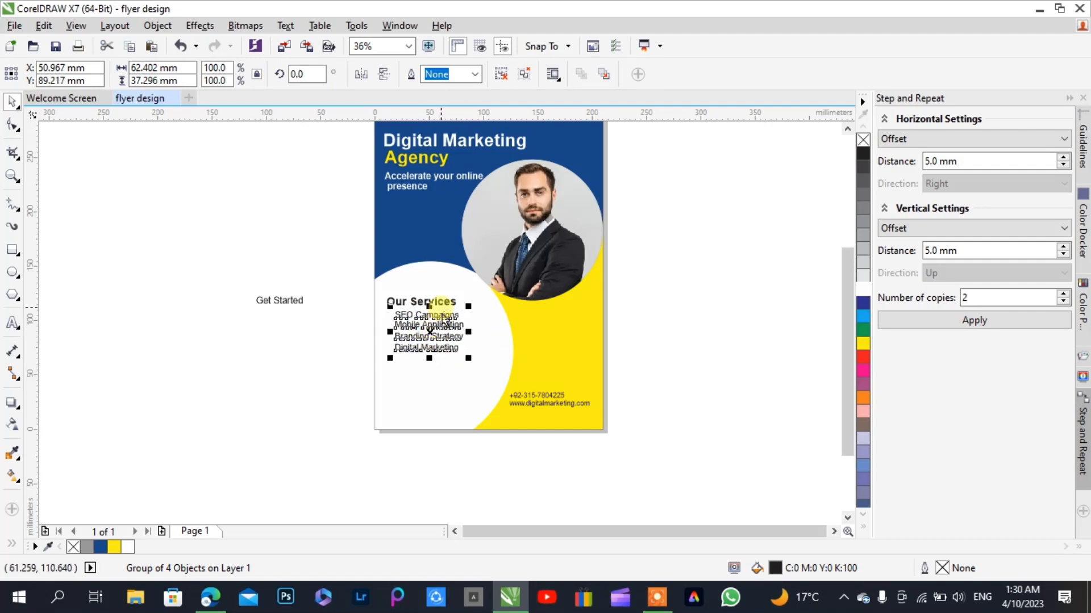
left_click(443, 303)
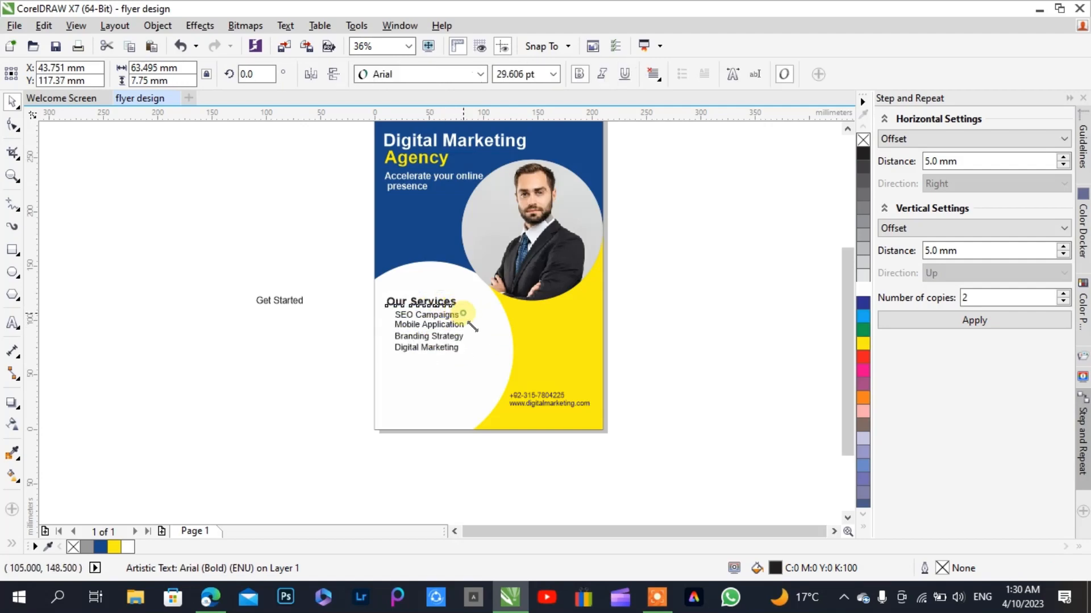
left_click_drag(464, 313, 477, 325)
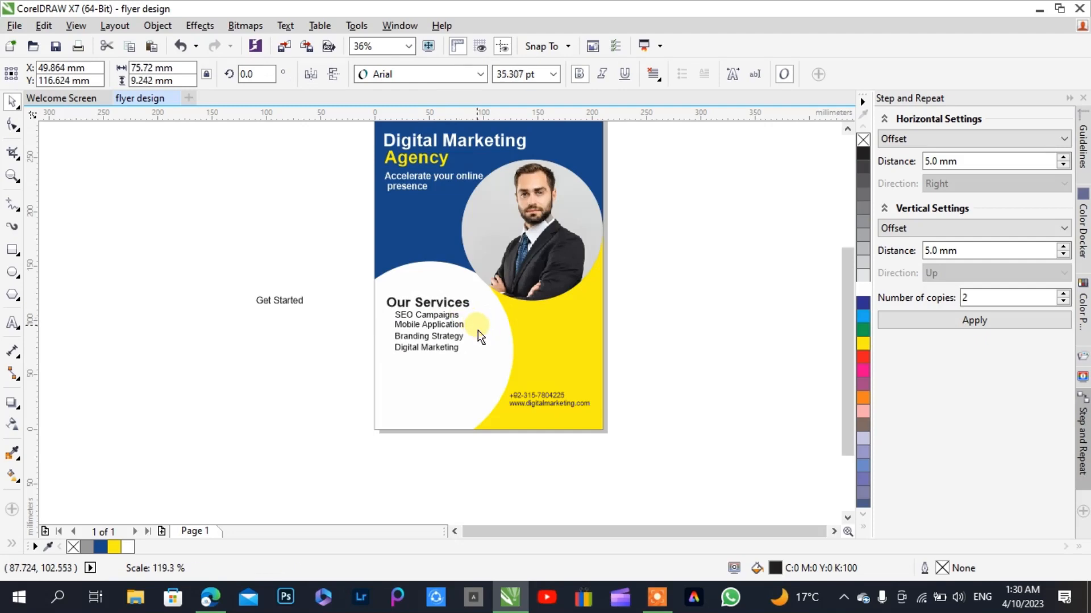
Scale the grouped service lines up to about 66.5 mm wide
left_click(458, 341)
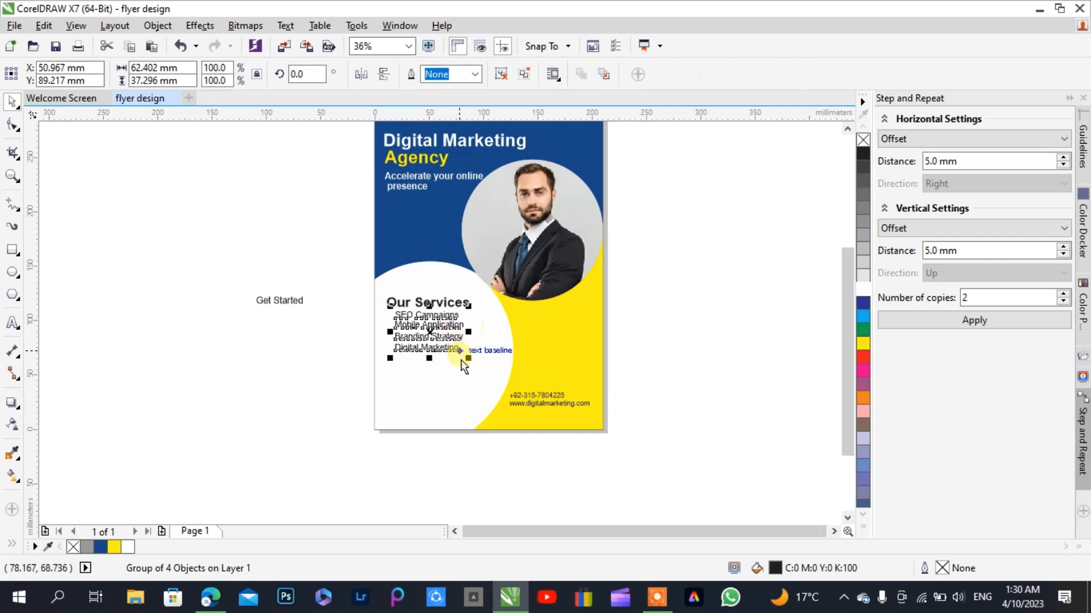
left_click_drag(468, 358, 480, 377)
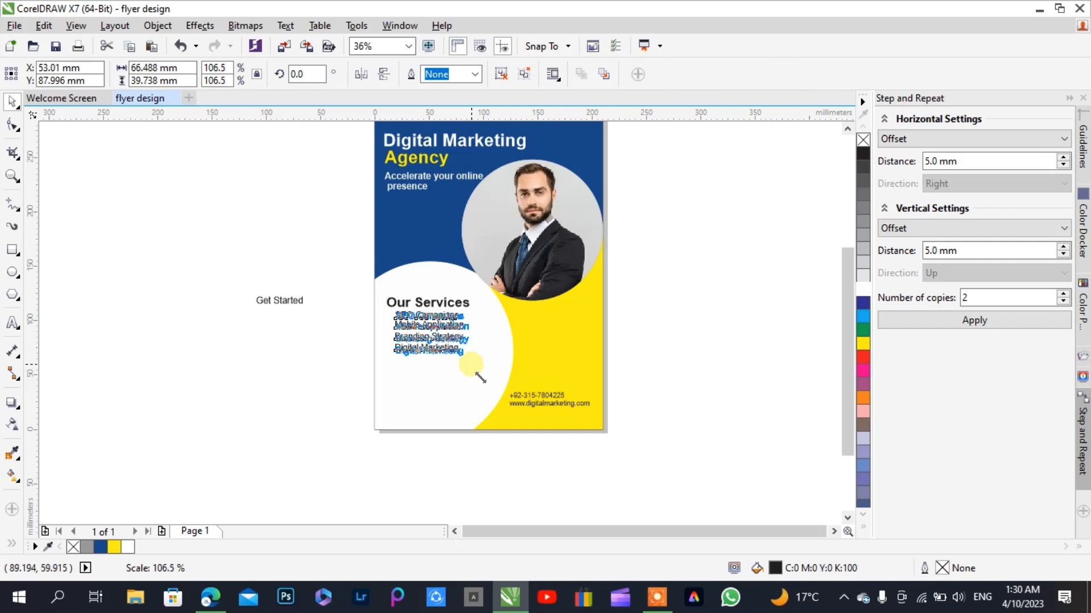
key("Escape")
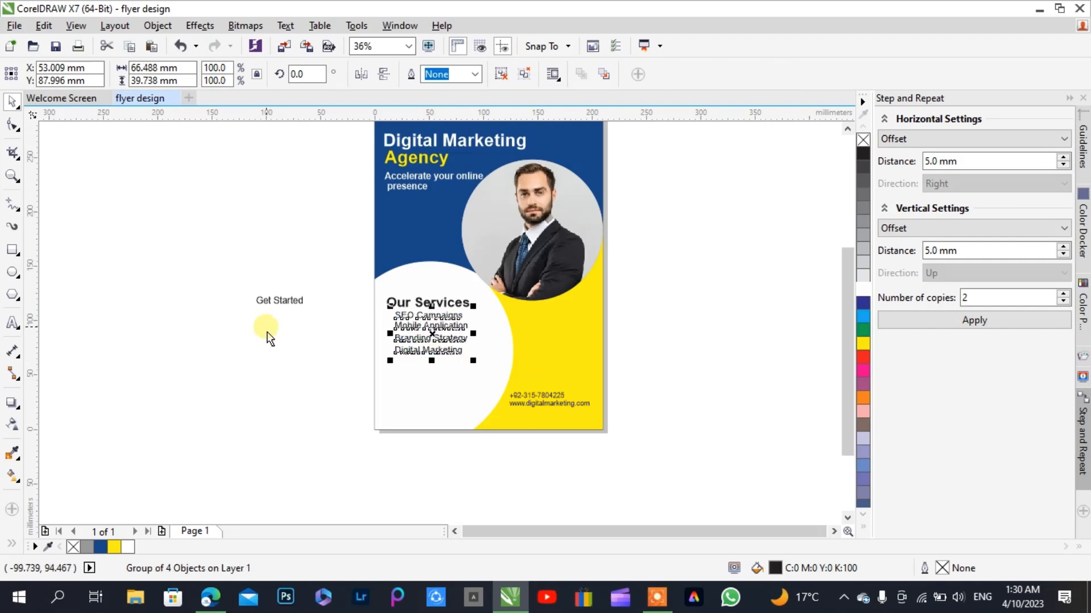
left_click(267, 334)
Draw a circle about 3.7 mm in diameter beside the page, fill it black and remove its outline
left_click(11, 273)
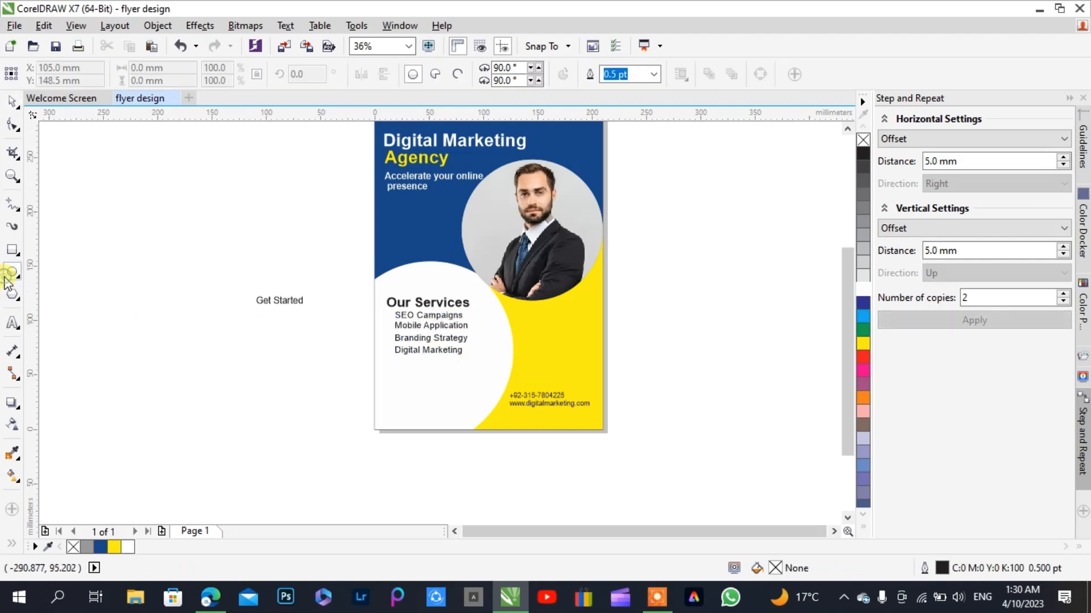
left_click_drag(351, 314, 354, 322)
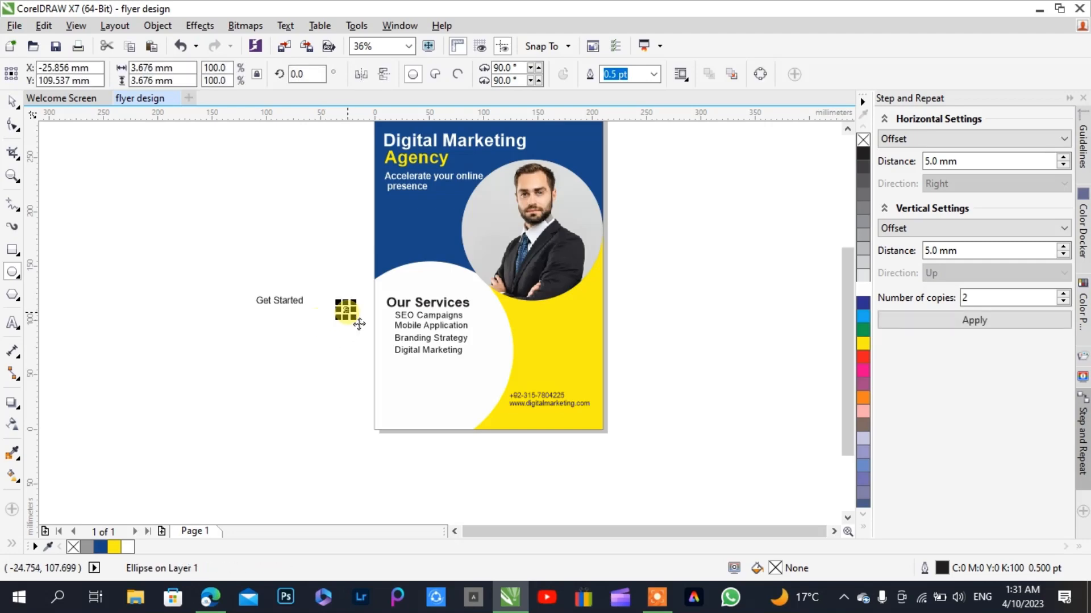
left_click(863, 154)
right_click(863, 140)
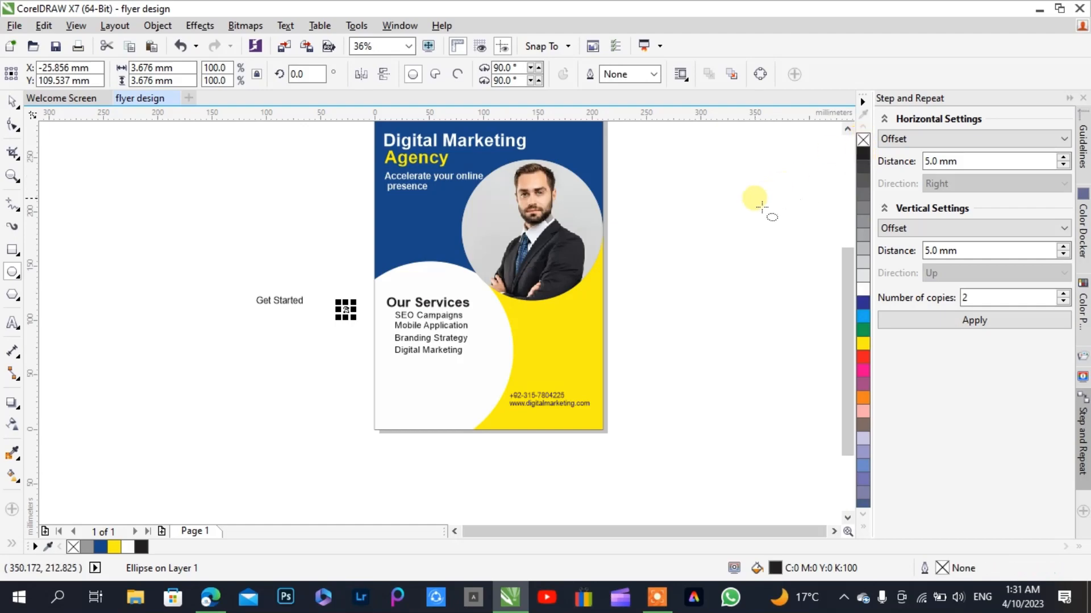
key("Escape")
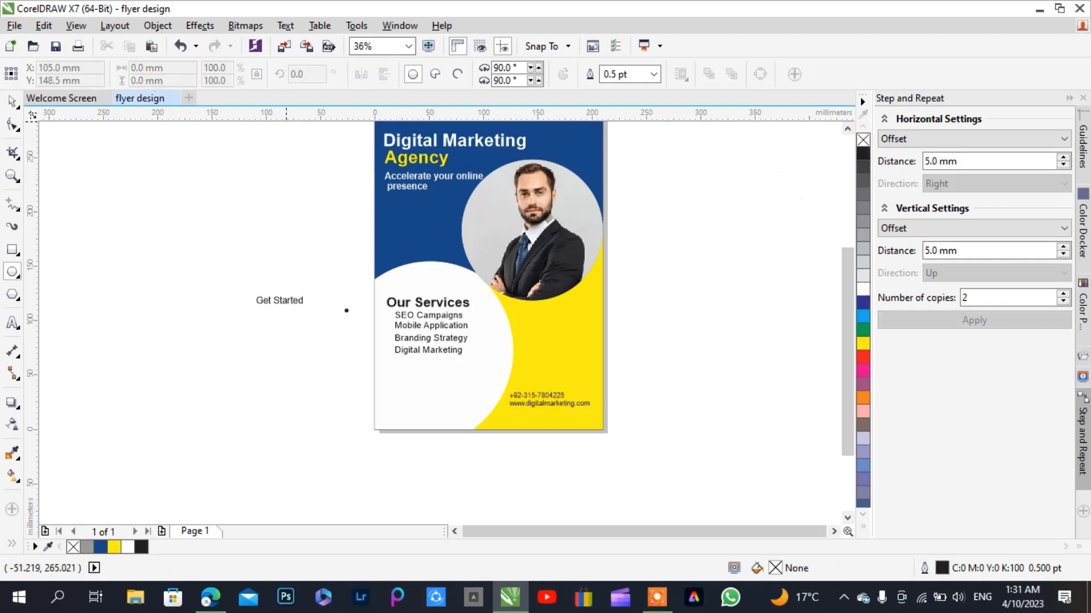
Move the black bullet circle beside the top of the service list, and ungroup the four service lines
left_click(12, 102)
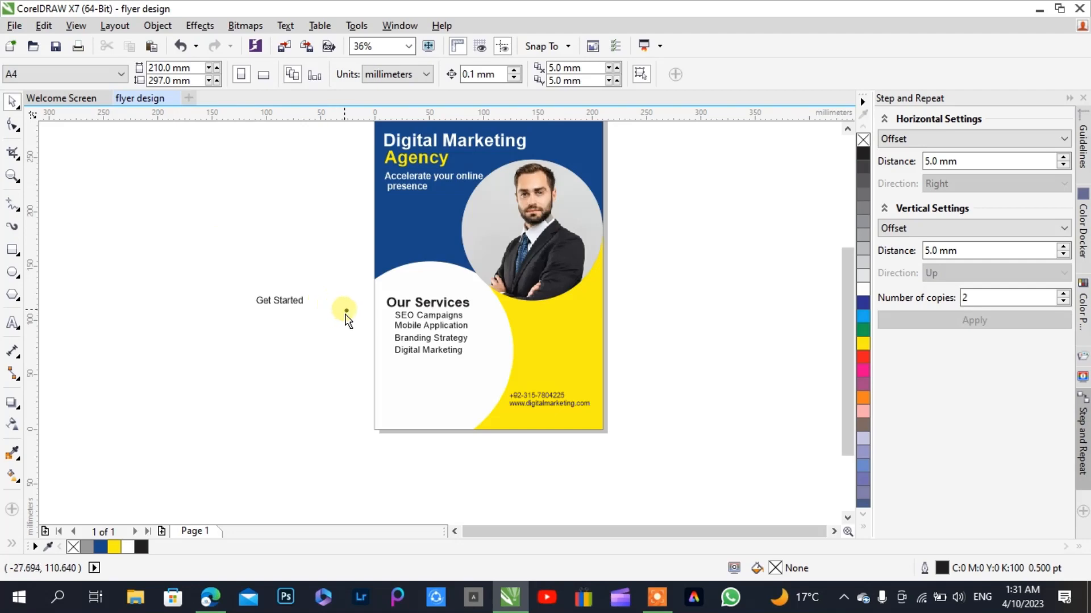
left_click_drag(345, 310, 396, 327)
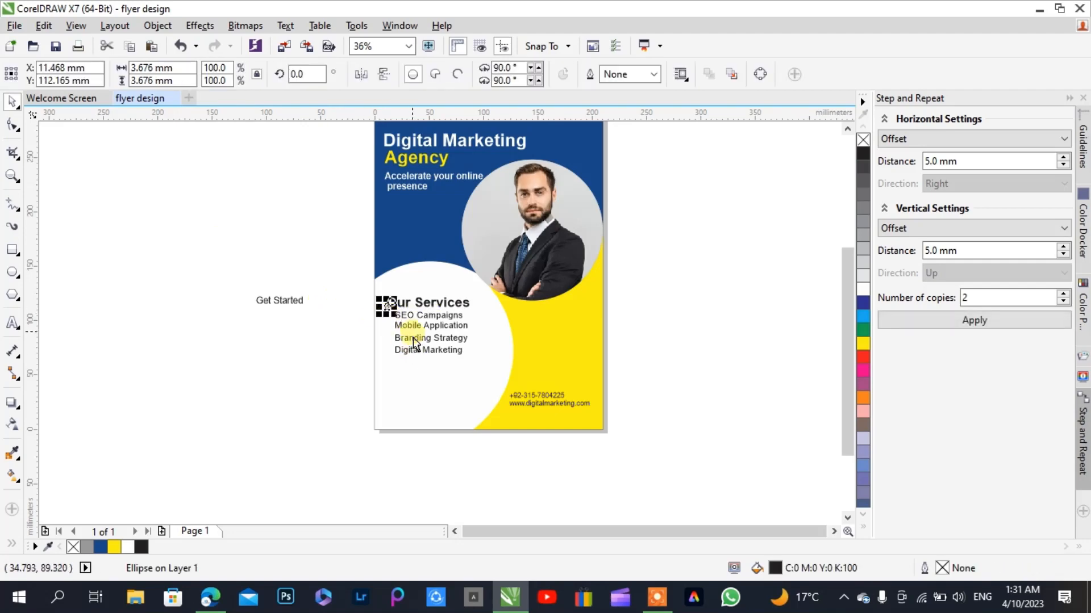
left_click(412, 332)
right_click(411, 326)
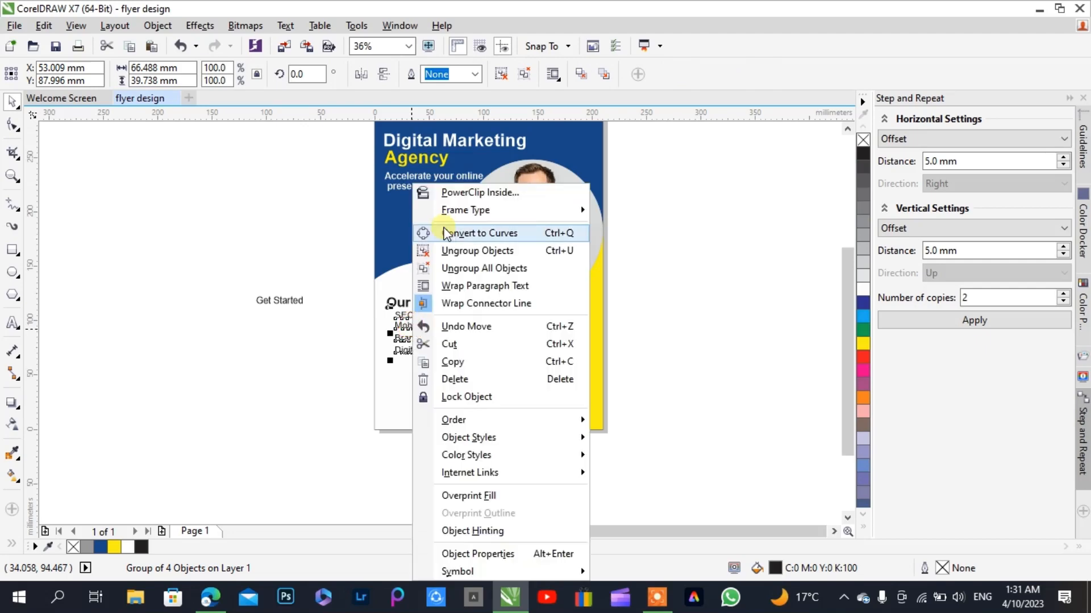
left_click(443, 251)
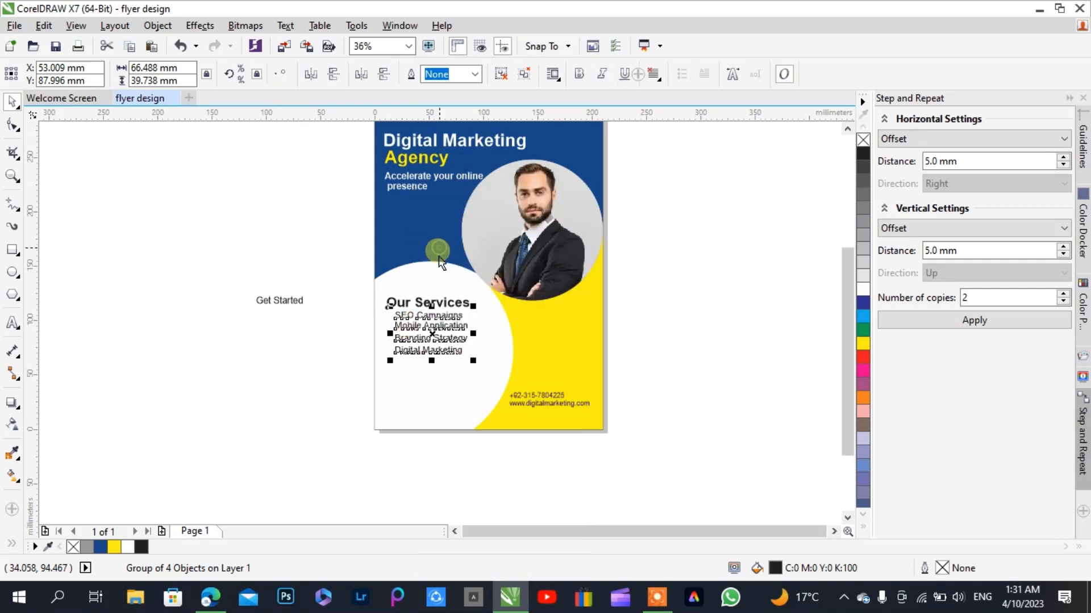
left_click(348, 355)
Align the bullet with the vertical middle of the "SEO Campaigns" line
left_click(387, 313)
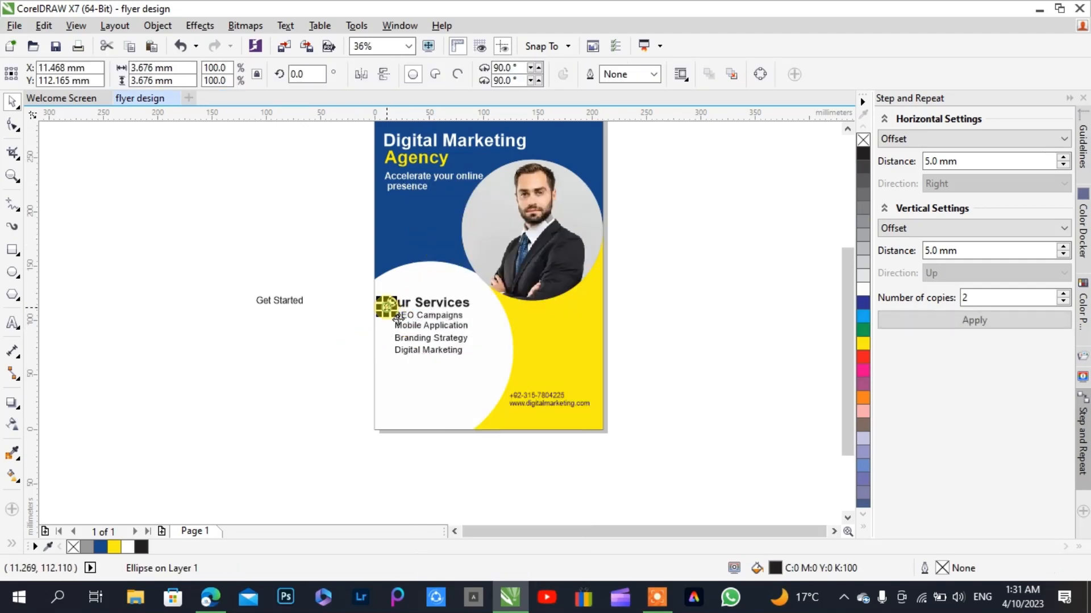
left_click(417, 325, "shift")
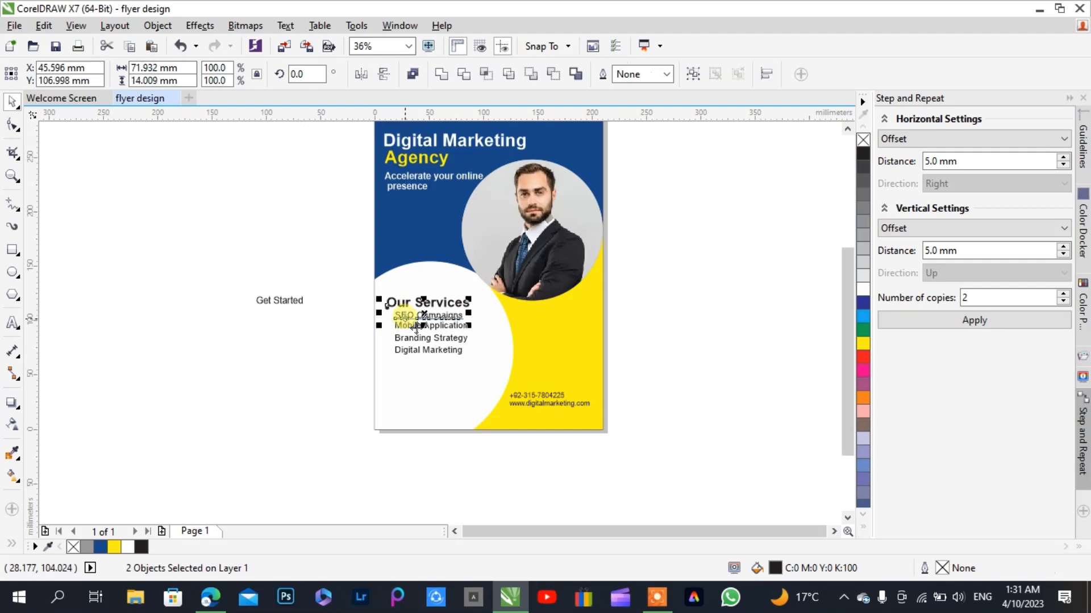
key("e")
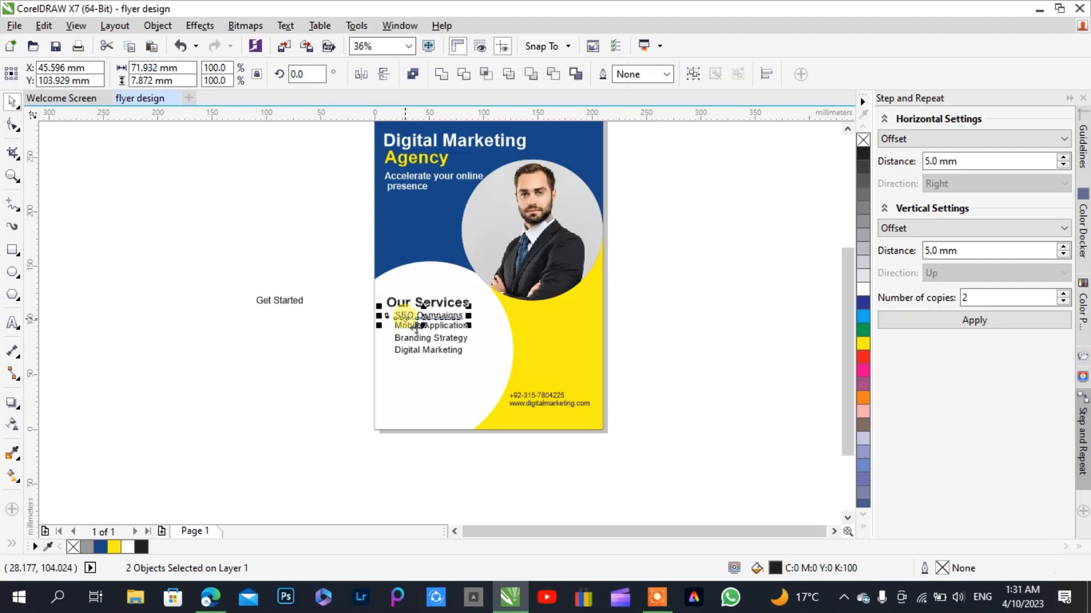
left_click(303, 342)
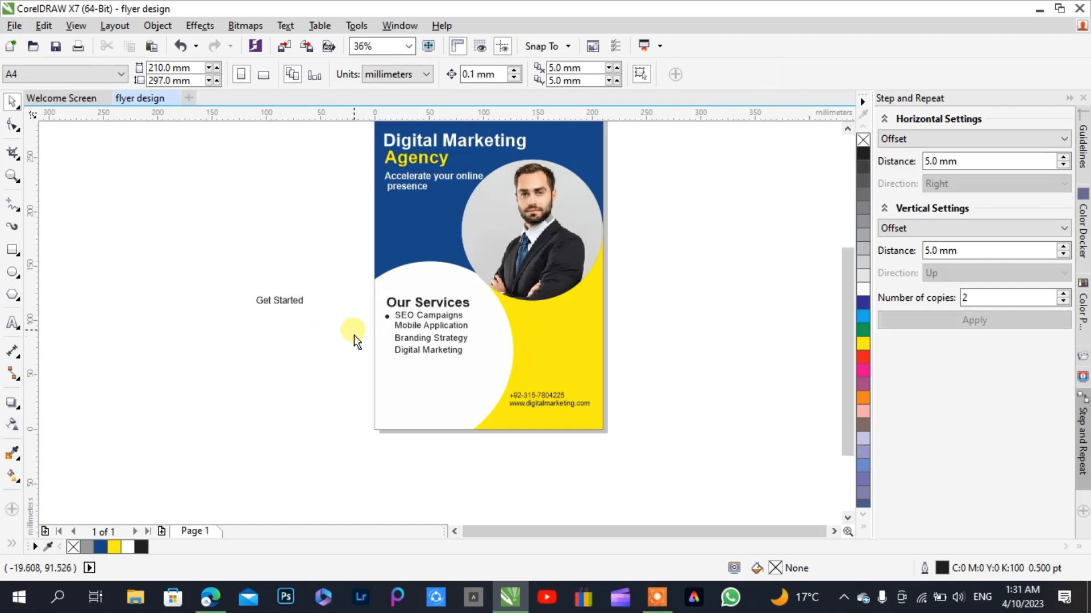
Nudge the bullet right, closer to the "SEO Campaigns" text, to X about 13.97 mm
left_click(386, 317)
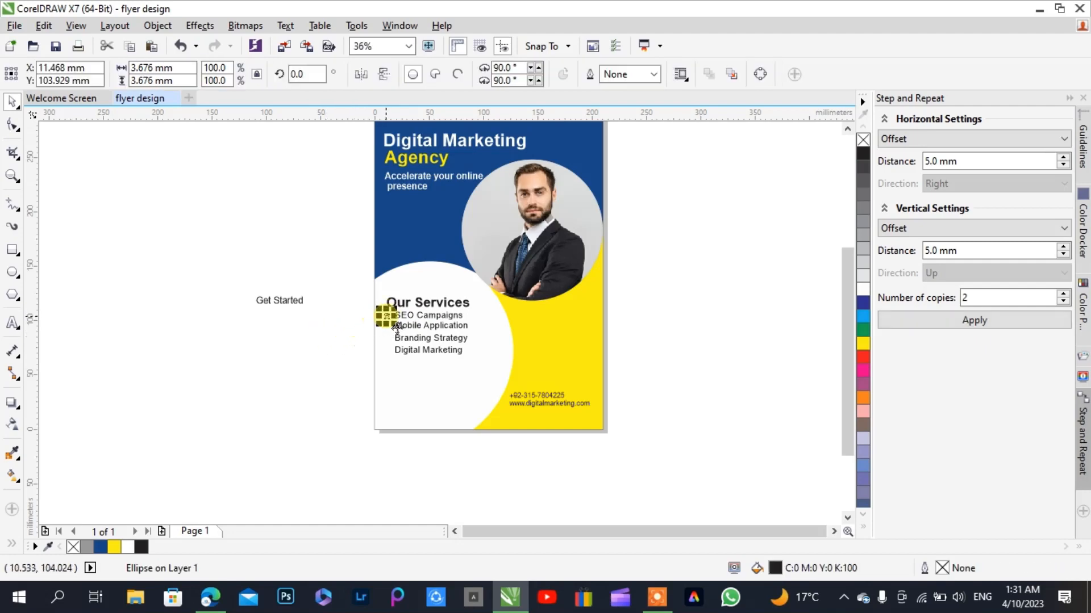
left_click(359, 323)
left_click(388, 321)
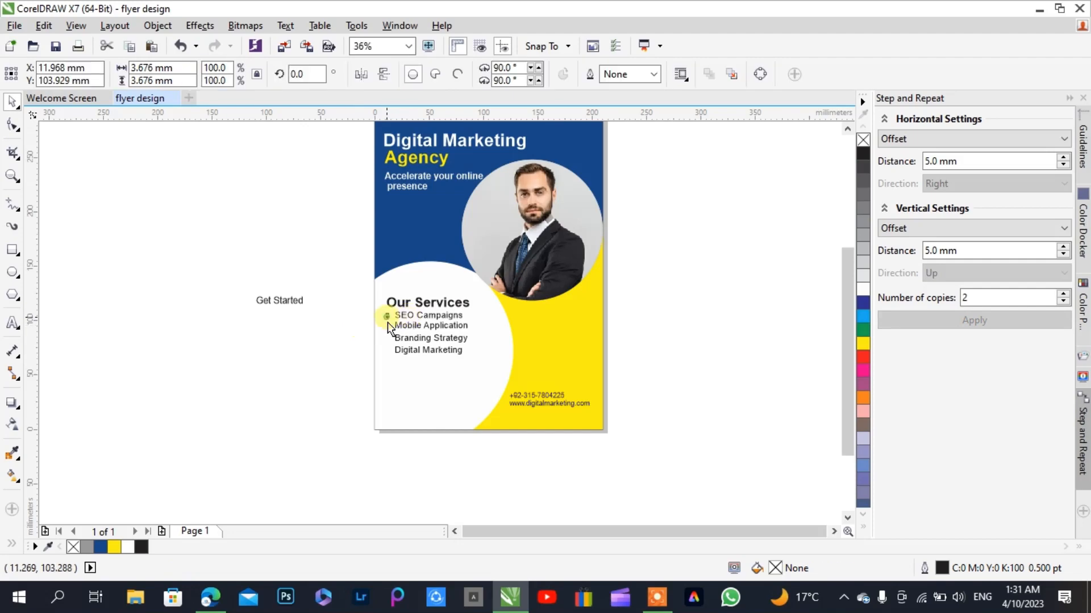
key("Right")
key("Right")
key("Right")
key("Right")
key("Right")
key("Right")
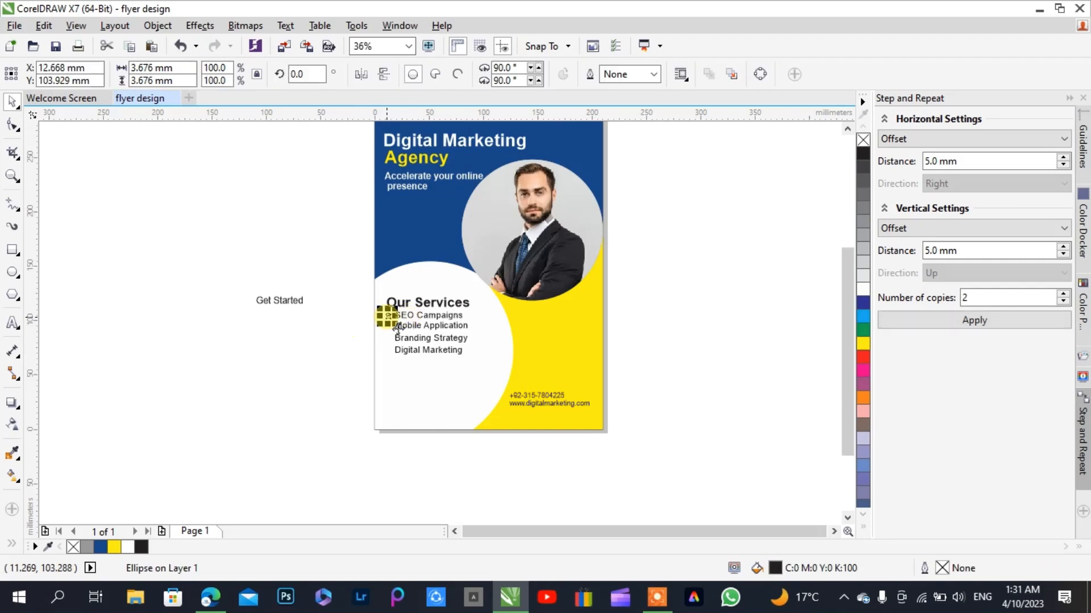
left_click(353, 339)
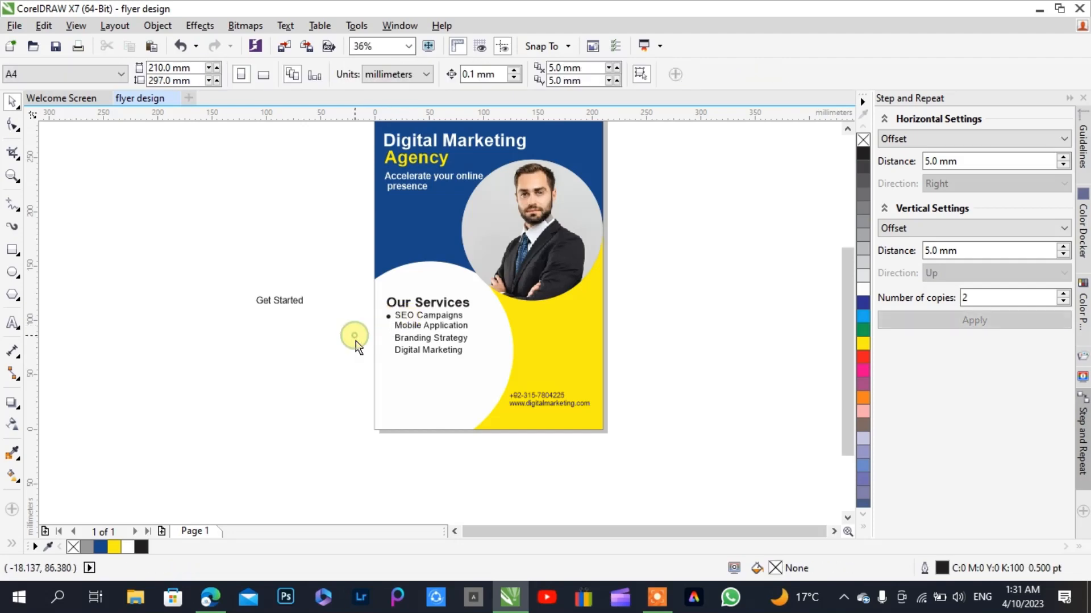
left_click(390, 323)
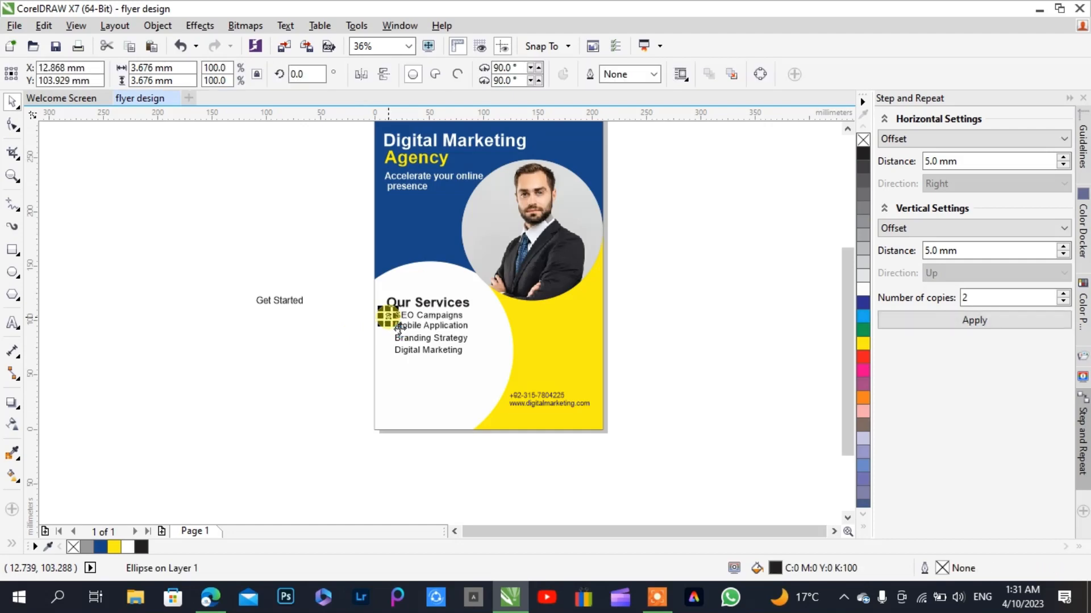
key("Right")
key("Right")
key("Right")
left_click(357, 348)
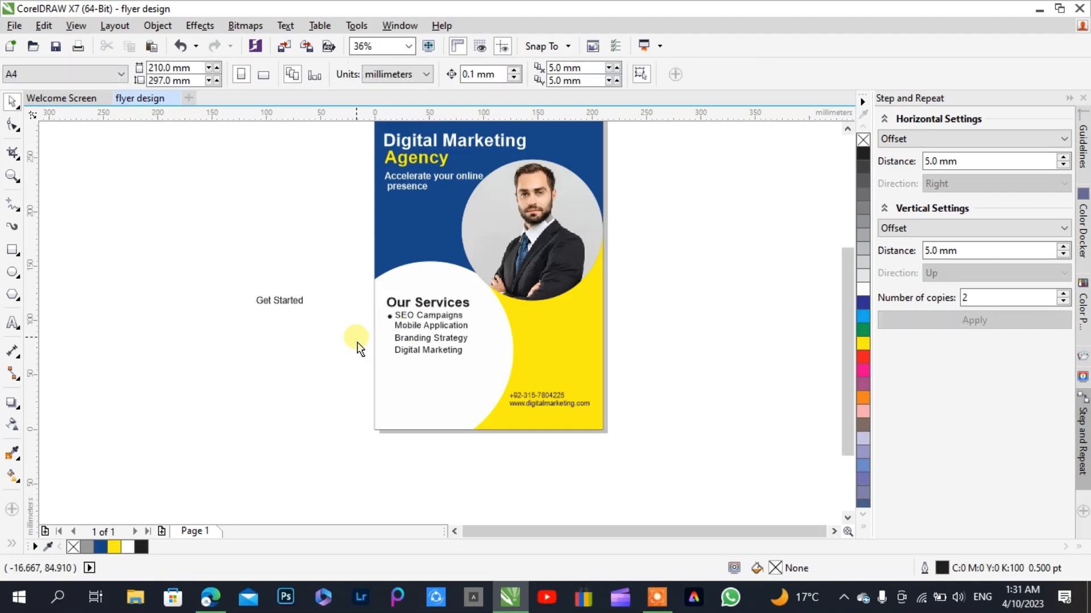
Duplicate the bullet about 9.7 mm straight below, beside the "Mobile Application" line
left_click(396, 328)
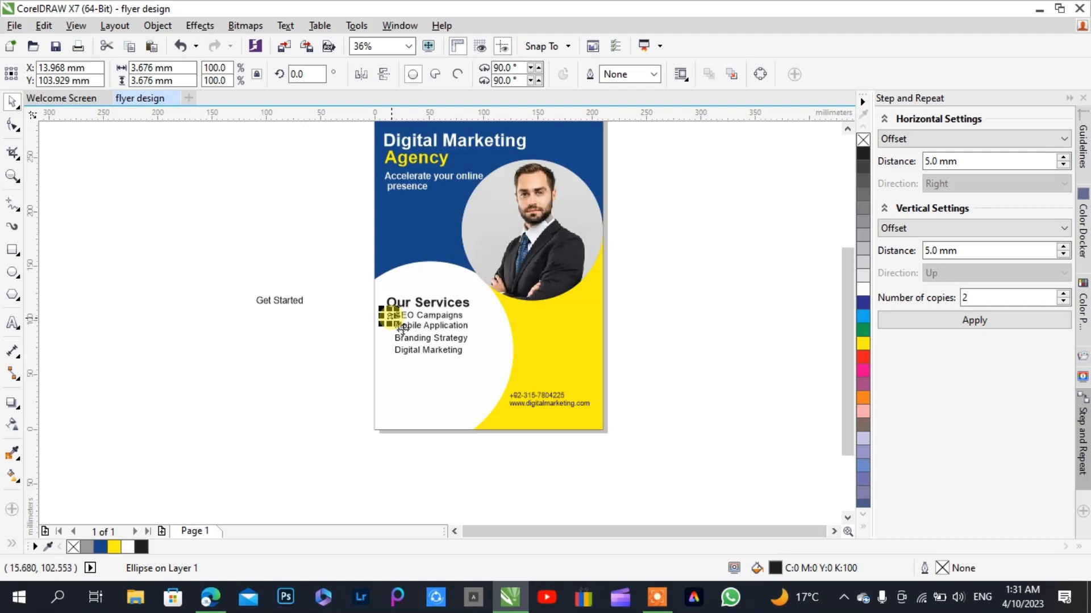
left_click_drag(402, 328, 400, 338)
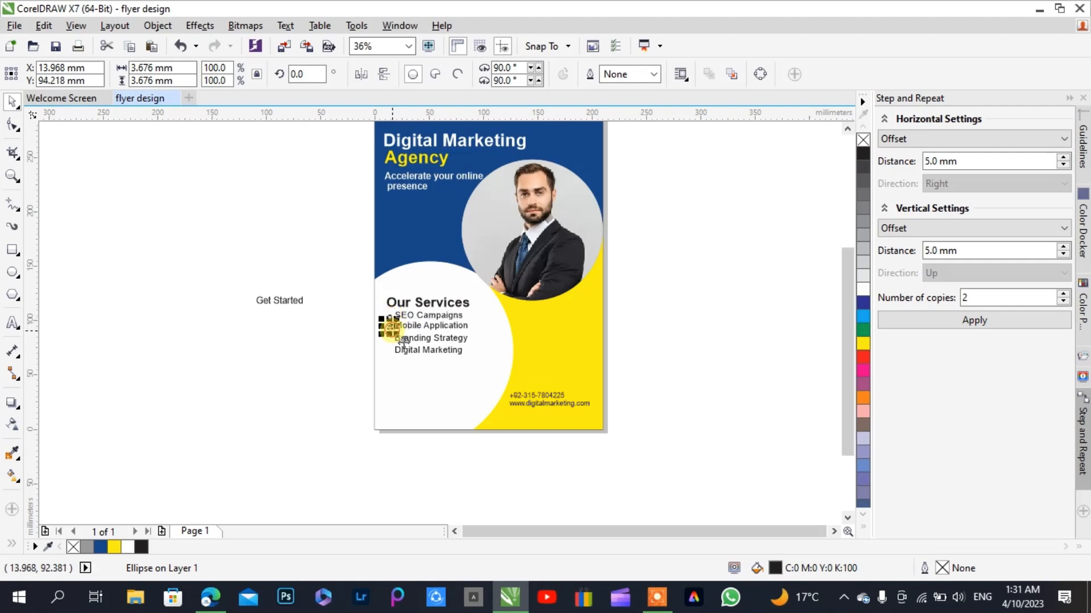
left_click(607, 347)
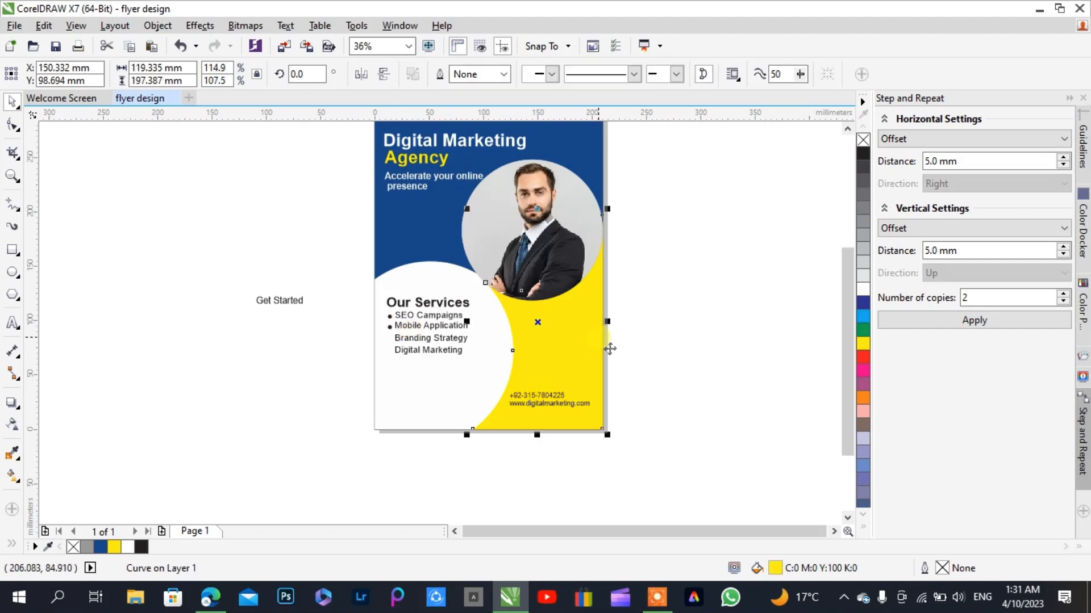
left_click(624, 353)
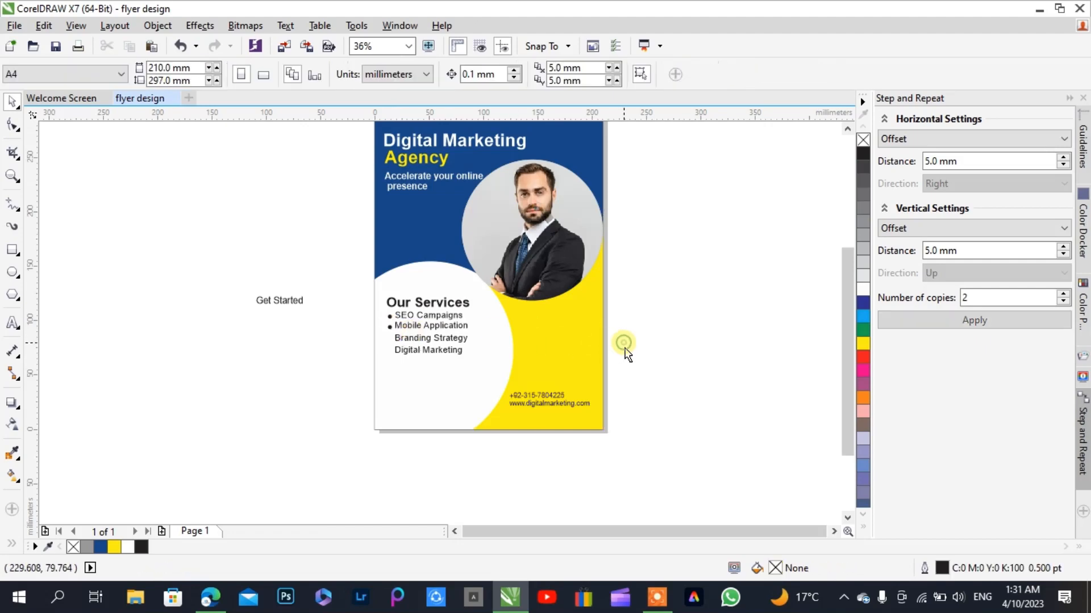
Repeat the bullet duplication twice to add bullets beside "Branding Strategy" and "Digital Marketing"
left_click(395, 340)
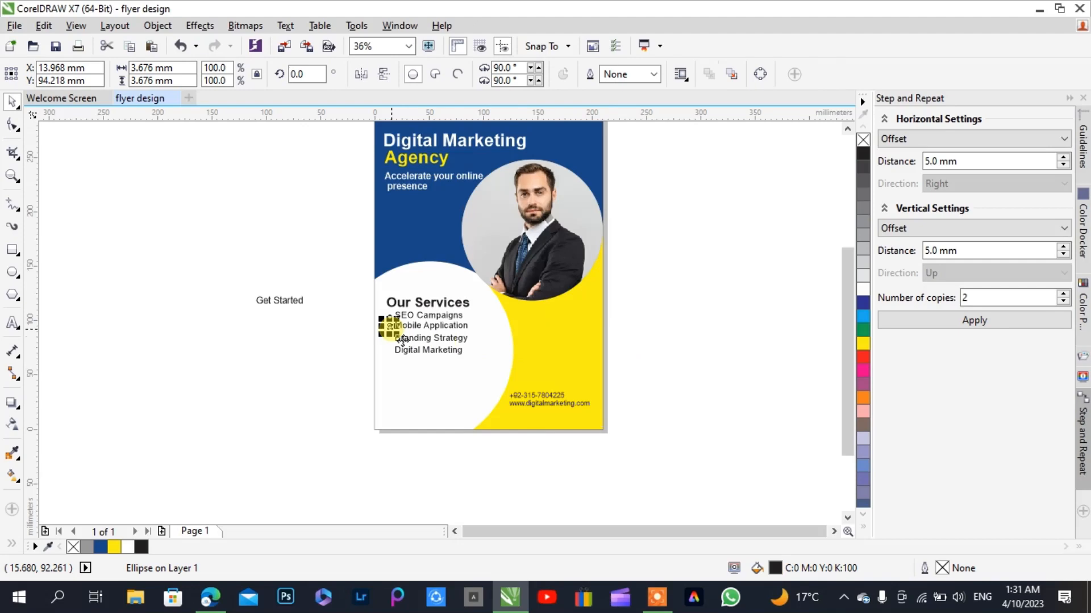
key("ctrl+r")
key("ctrl+r")
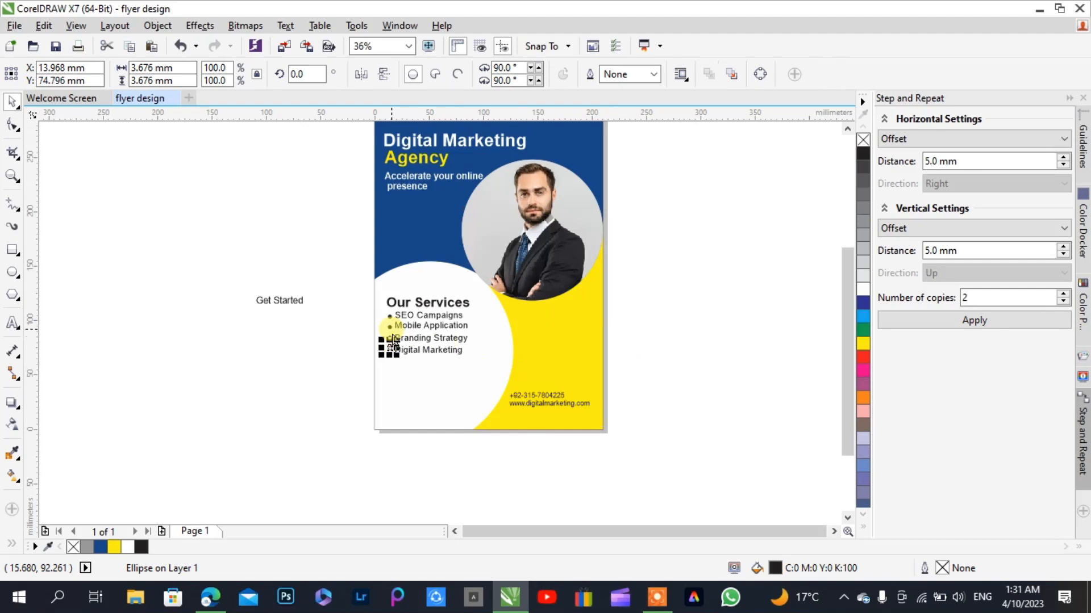
left_click(316, 340)
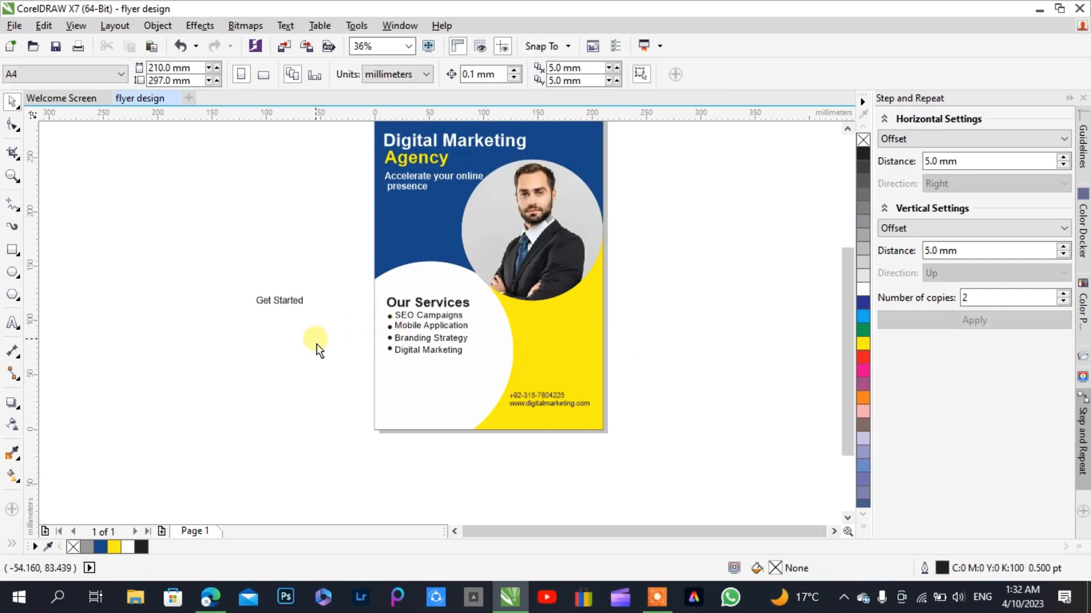
Align the lowest bullet with the vertical middle of the "Digital Marketing" line
left_click(390, 350)
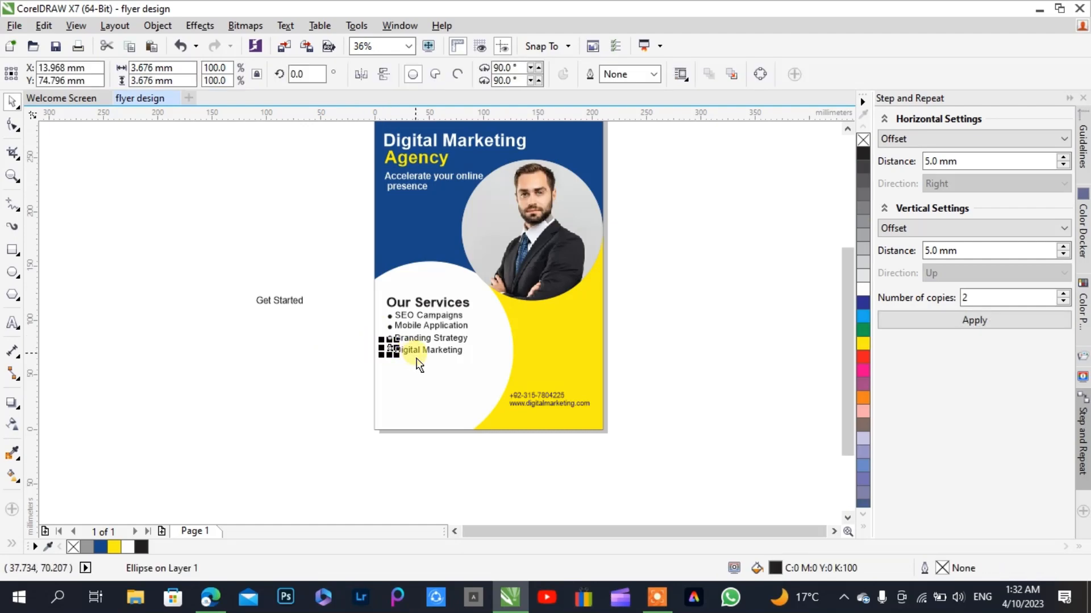
left_click(423, 356, "shift")
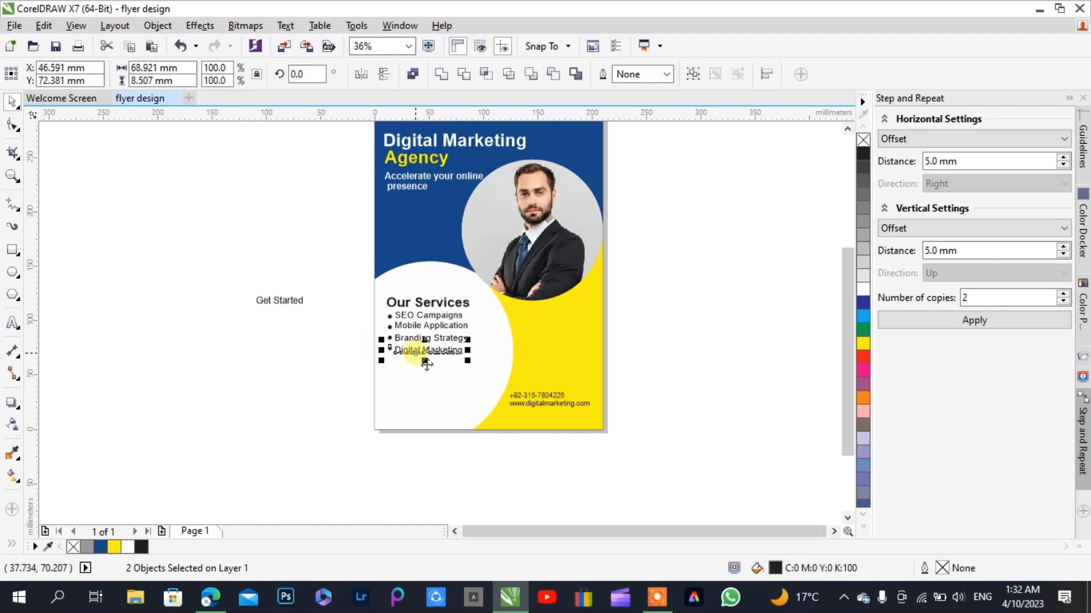
left_click(311, 358)
Try to right-align the third bullet with the "Branding Strategy" line, and undo the alignment
left_click(388, 339)
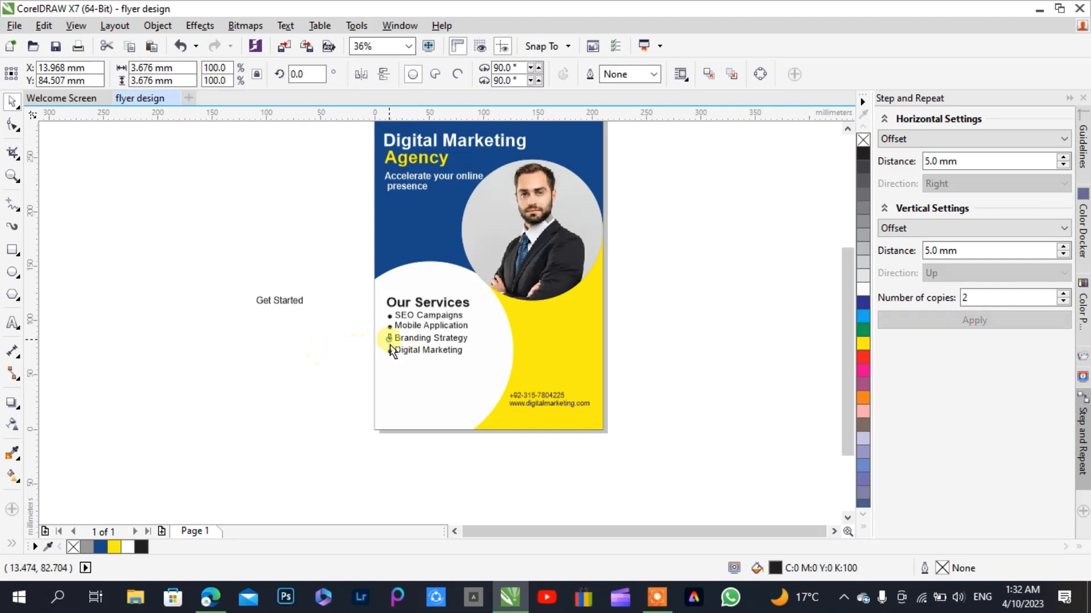
left_click(427, 341, "shift")
key("r")
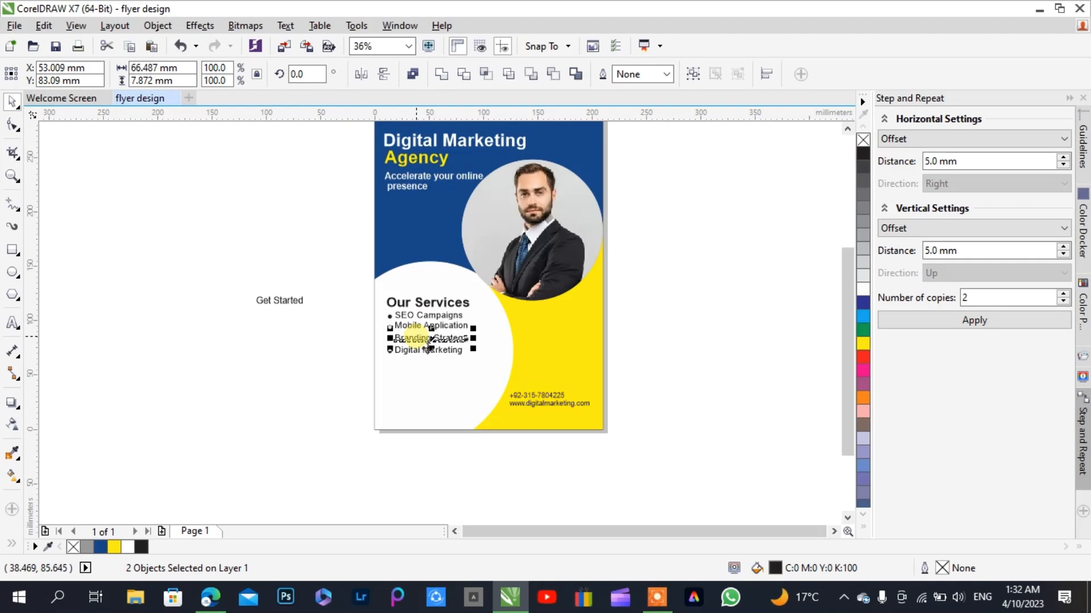
left_click(354, 358)
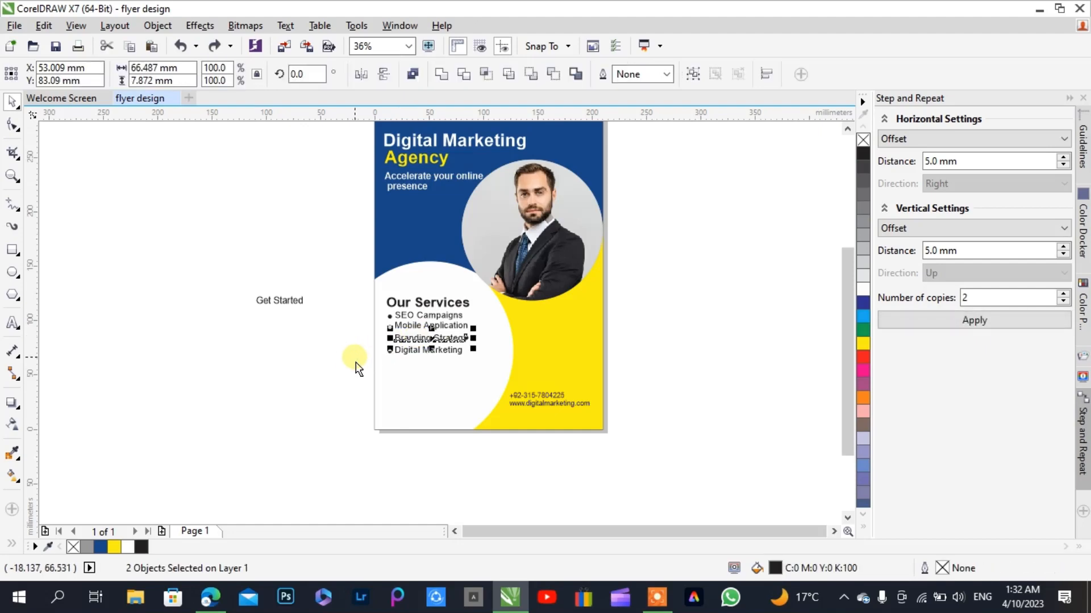
key("ctrl+z")
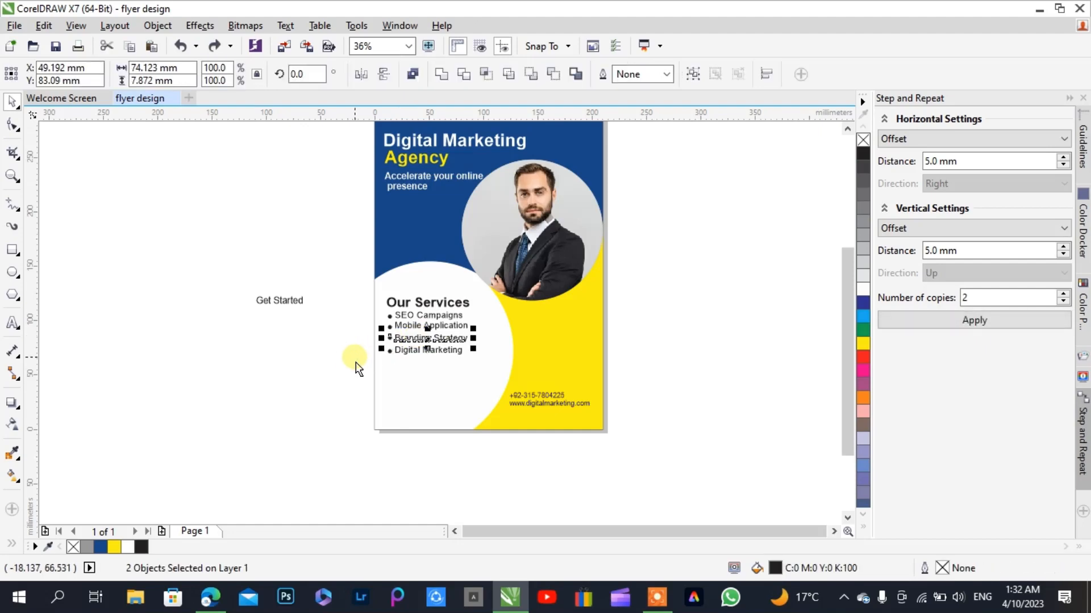
left_click(356, 364)
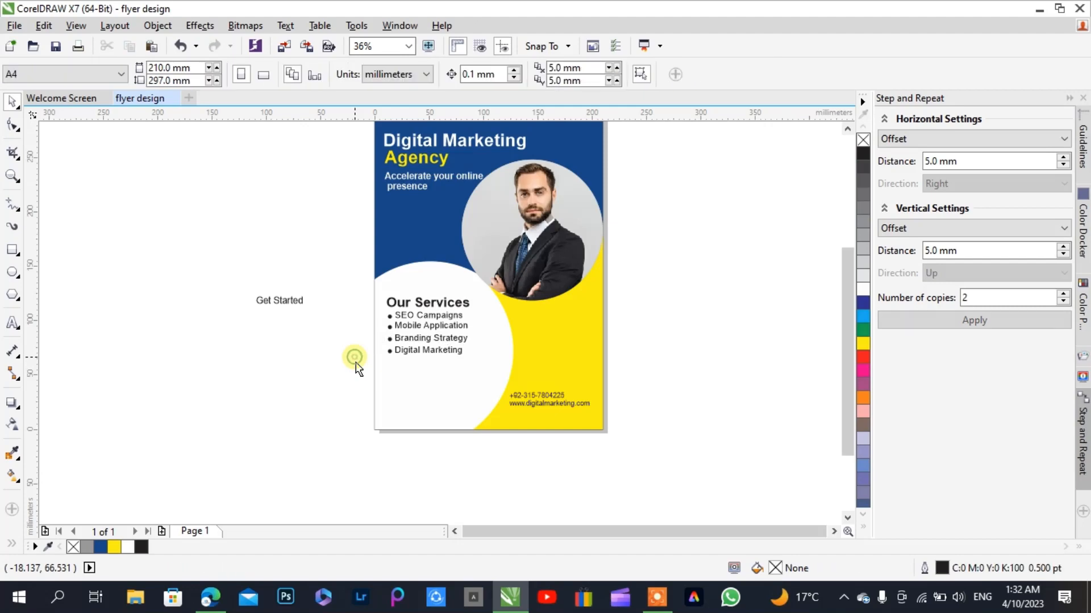
left_click(389, 326)
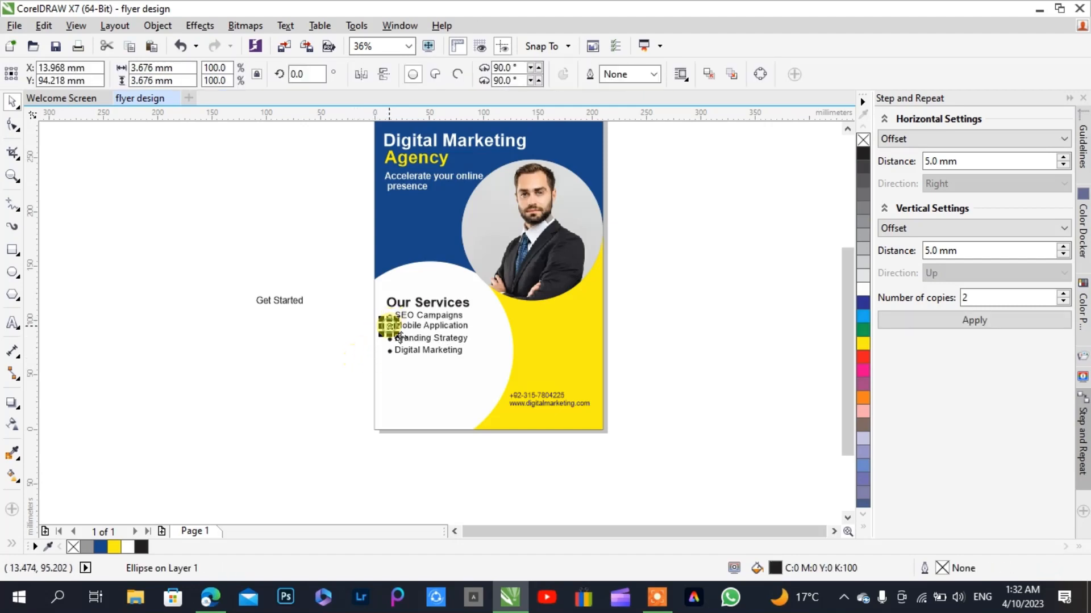
left_click(410, 325, "shift")
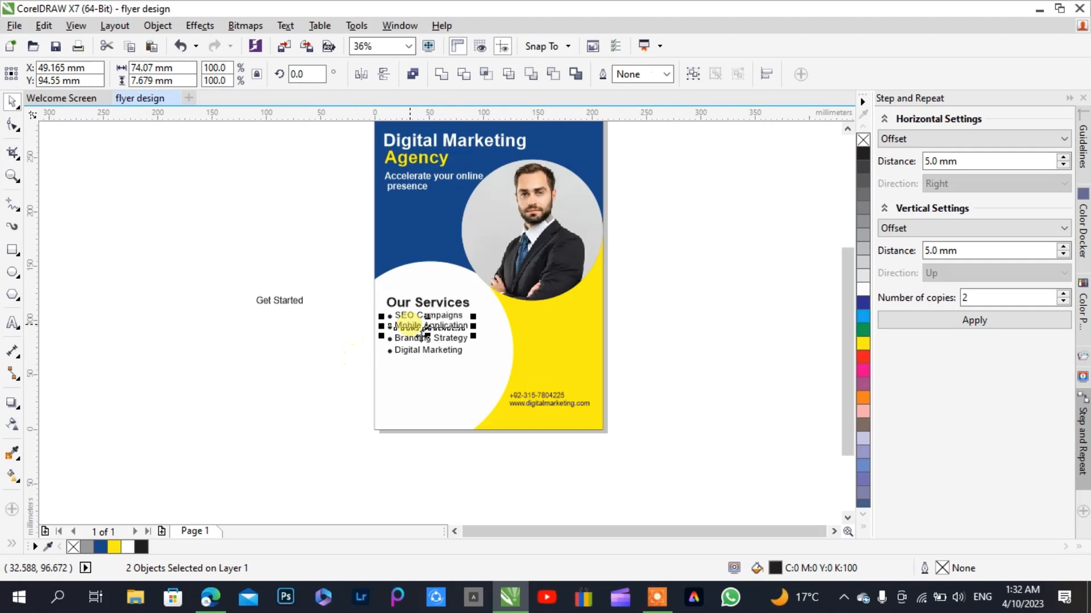
left_click(335, 355)
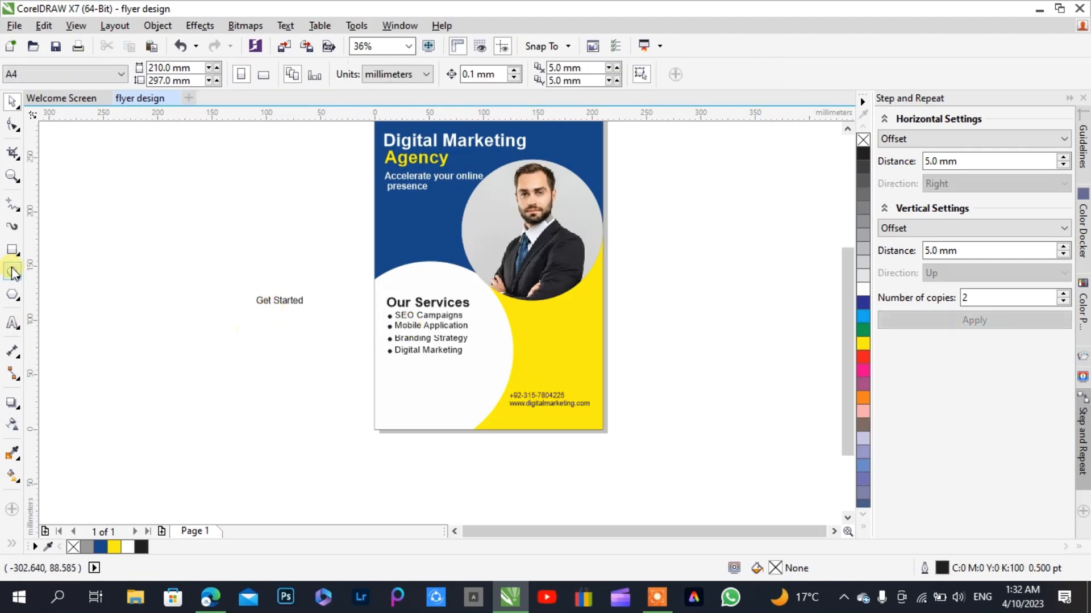
Draw a rectangle about 50 by 10.3 mm below the off-page "Get Started" text and fully round its corners
left_click(11, 250)
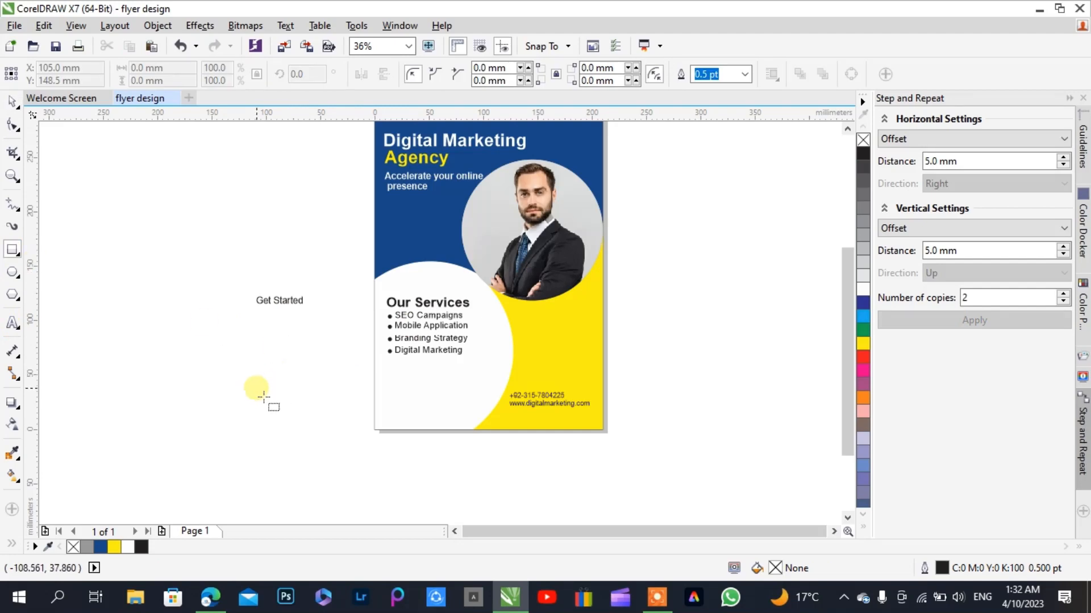
left_click_drag(256, 389, 311, 399)
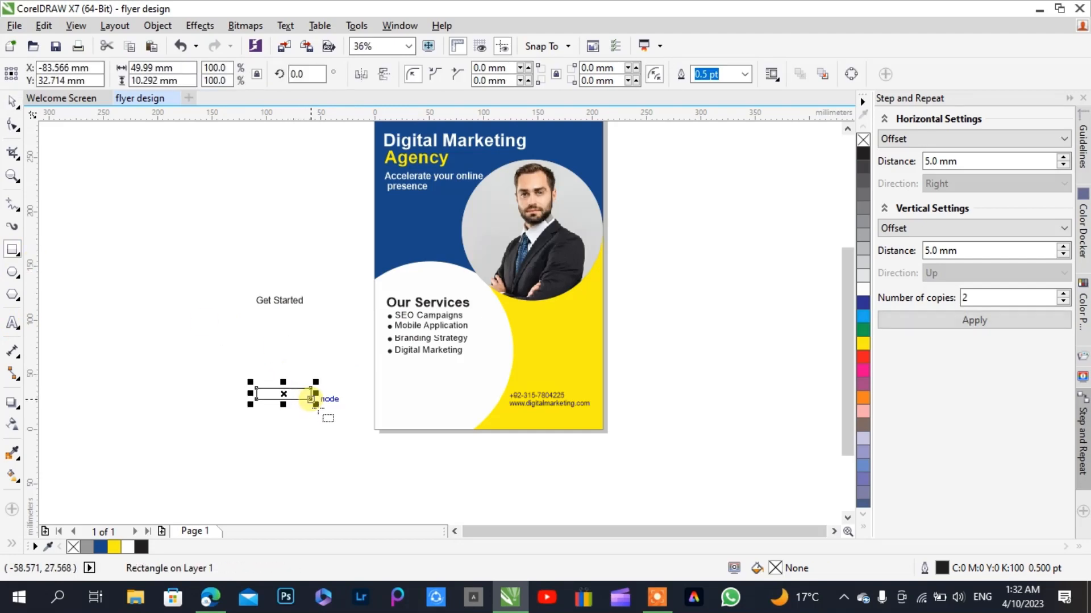
left_click(12, 124)
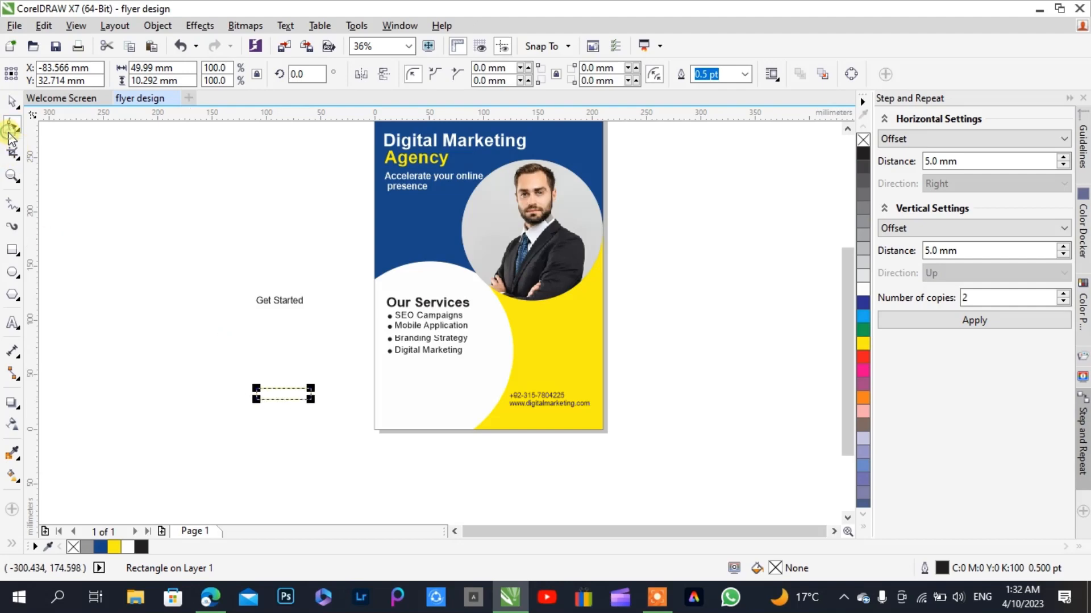
left_click(257, 389)
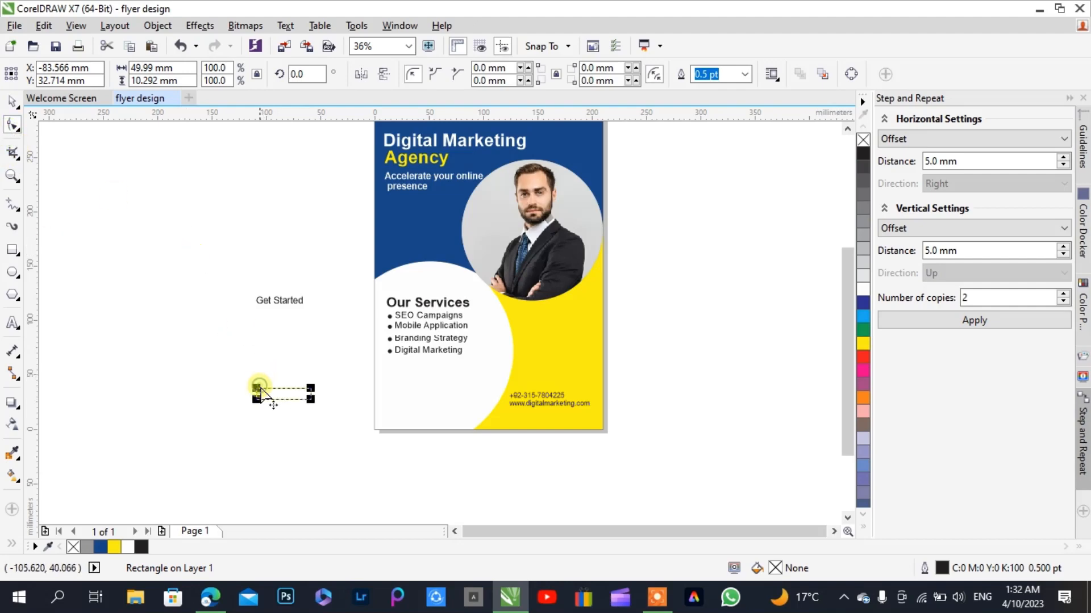
left_click_drag(260, 388, 264, 392)
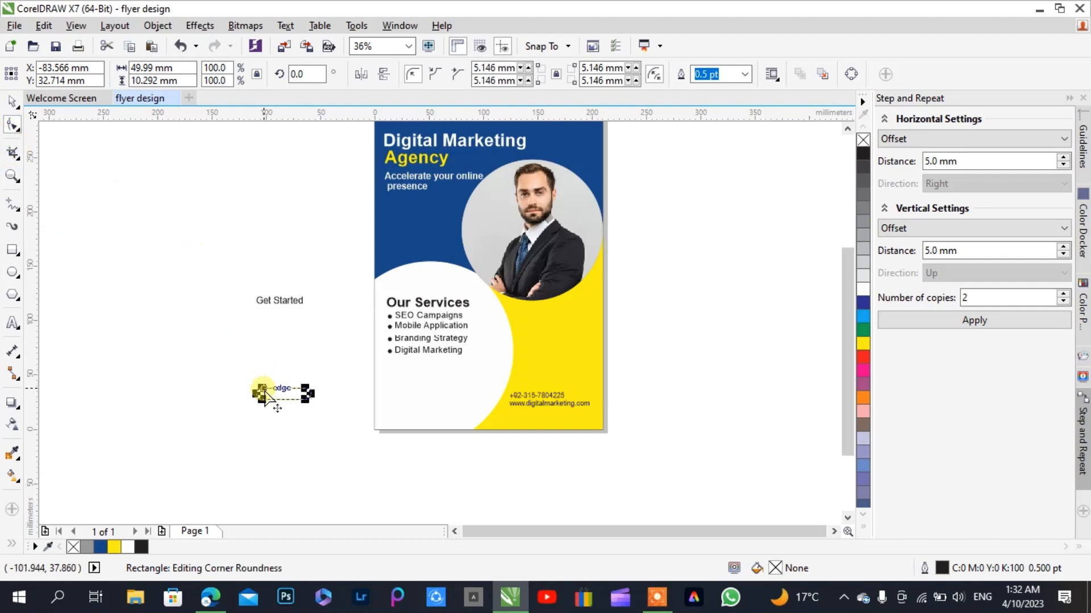
Fill the rounded rectangle with dark blue (#194787), extend its height downward to about 12.8 mm and remove its outline
left_click(10, 108)
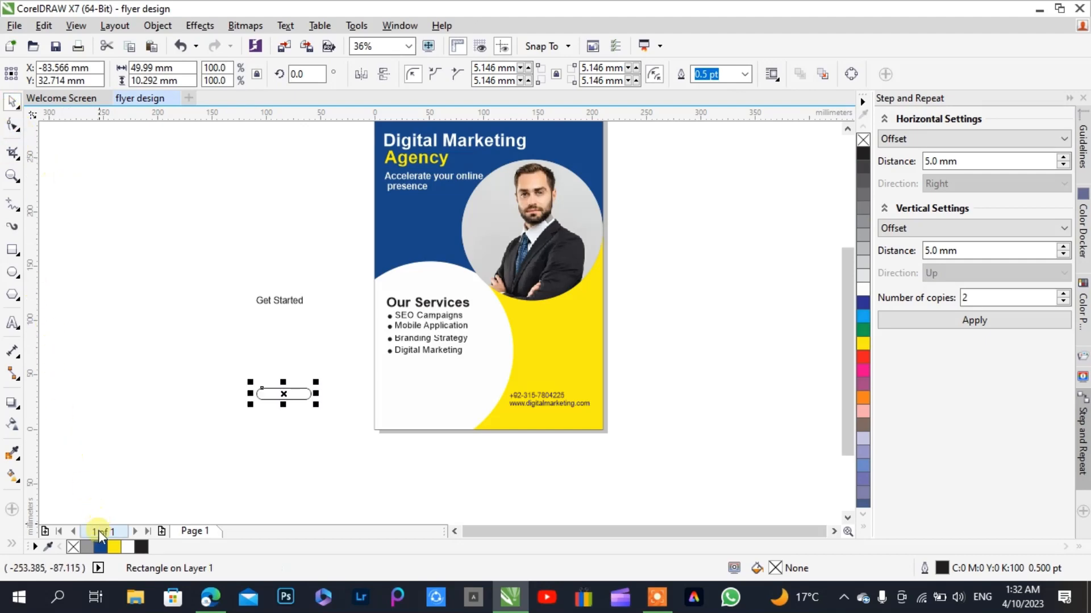
left_click(100, 547)
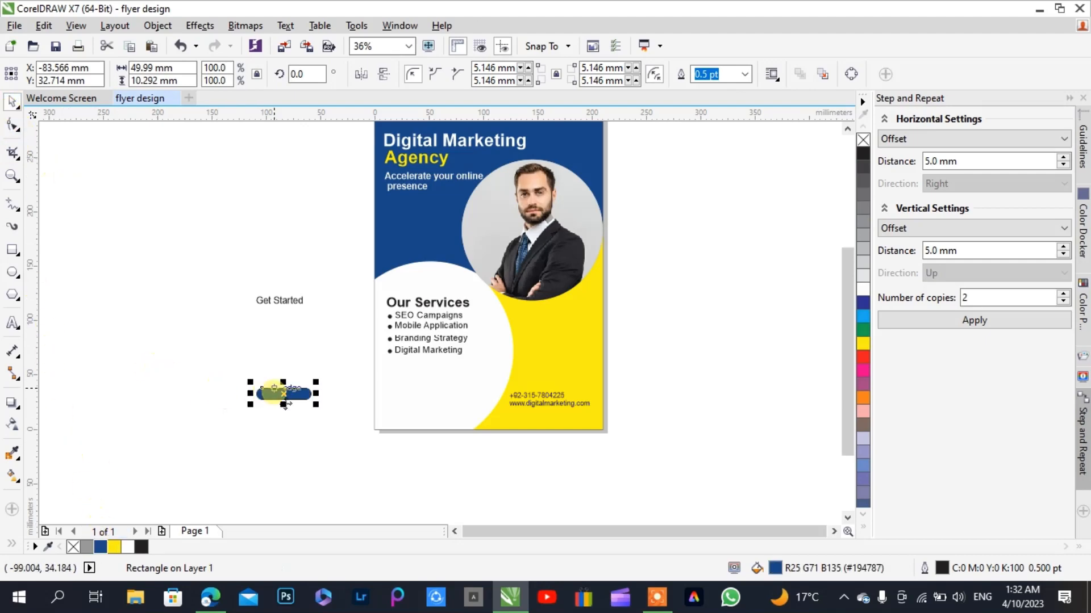
left_click_drag(284, 383, 342, 427)
key("z")
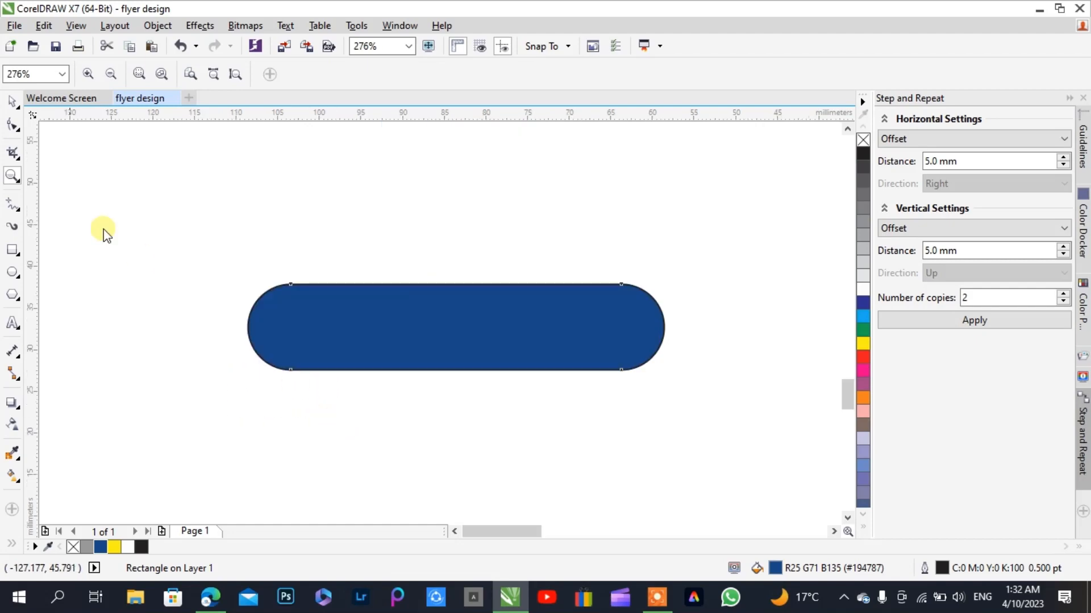
left_click(12, 104)
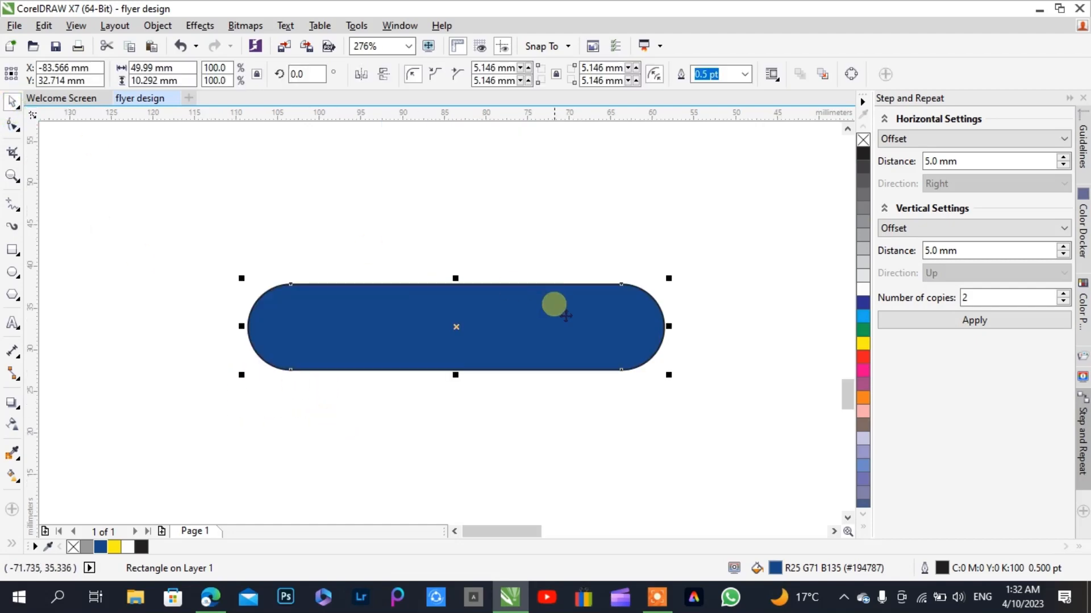
left_click_drag(455, 376, 455, 395)
right_click(862, 142)
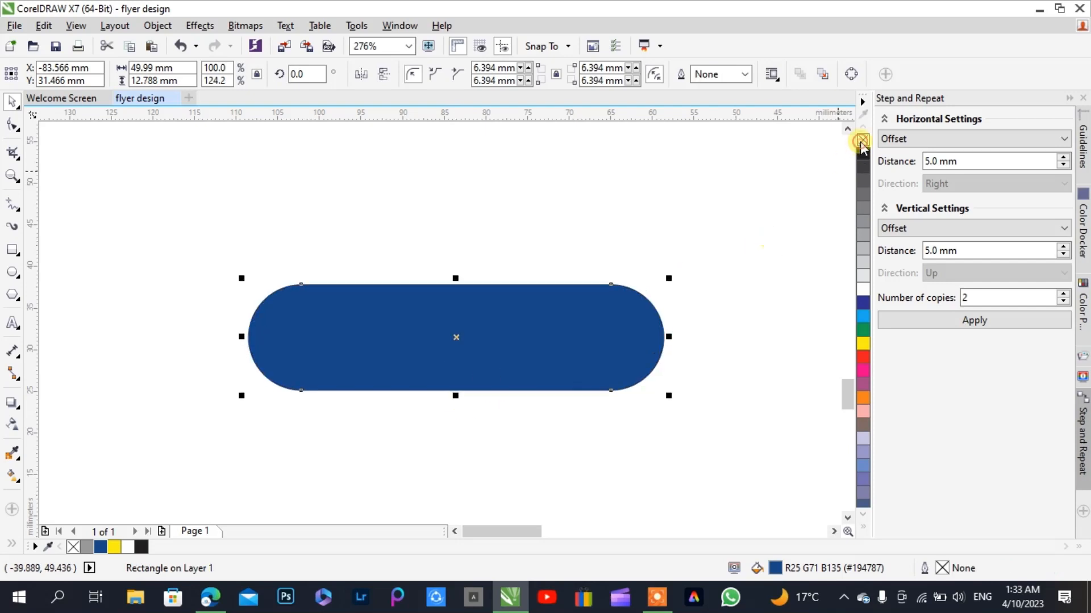
Move the blue rounded rectangle onto the flyer's white area, below the services list
key("z")
right_click(610, 201)
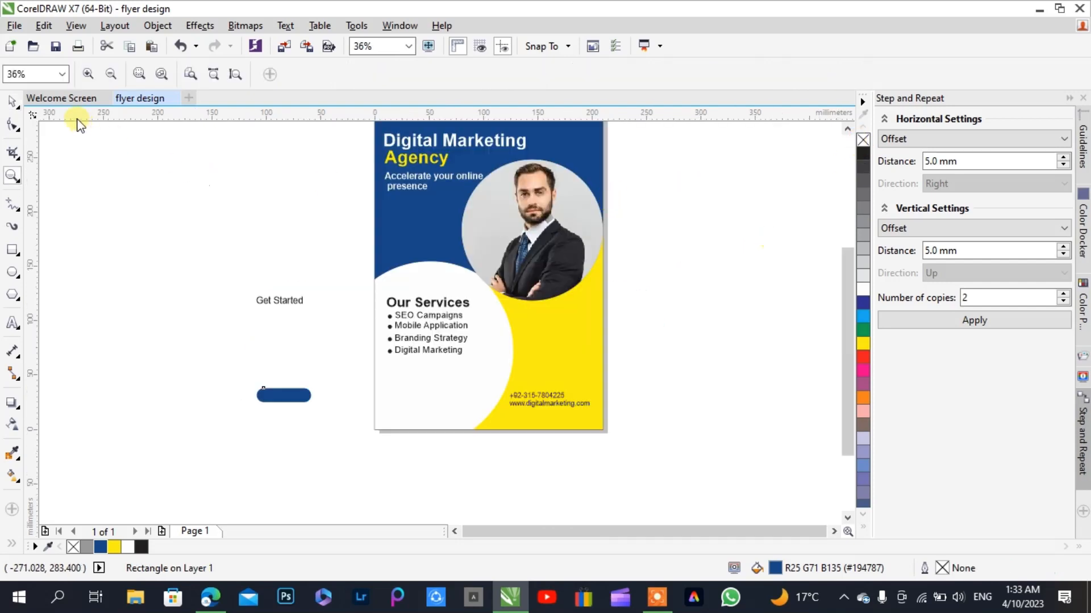
left_click(13, 102)
left_click(287, 394)
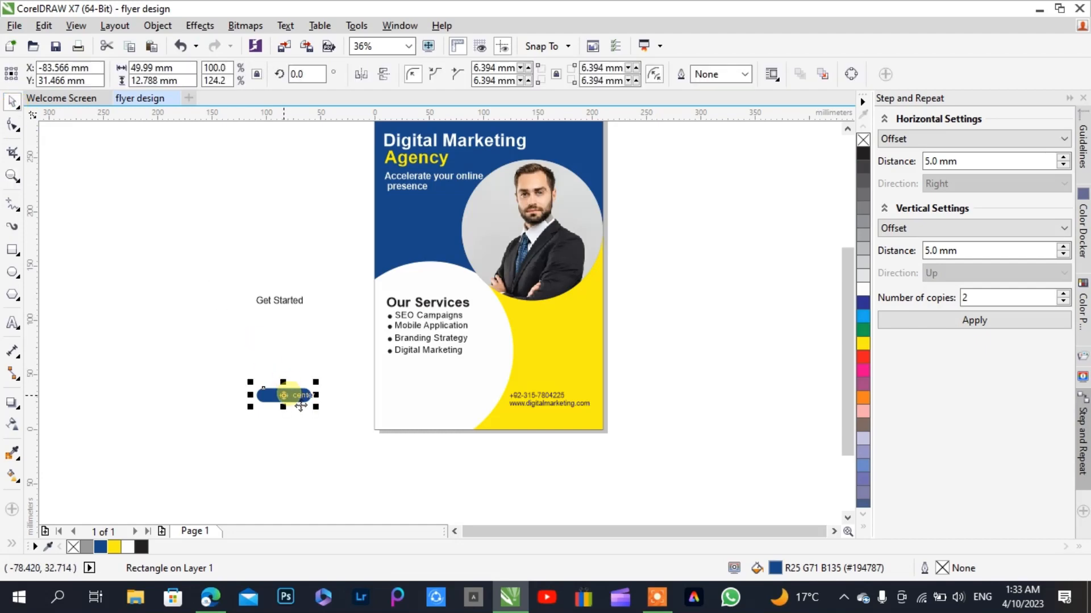
left_click_drag(298, 407, 438, 402)
Move the "Get Started" text onto the blue button shape and make it white and bold
left_click(303, 302)
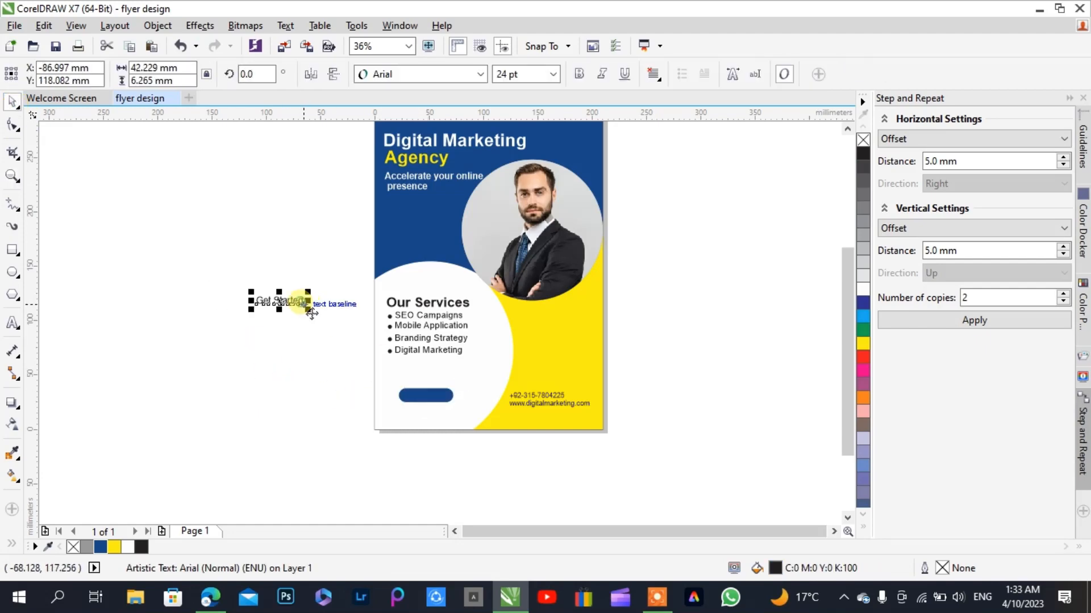
left_click_drag(311, 312, 440, 406)
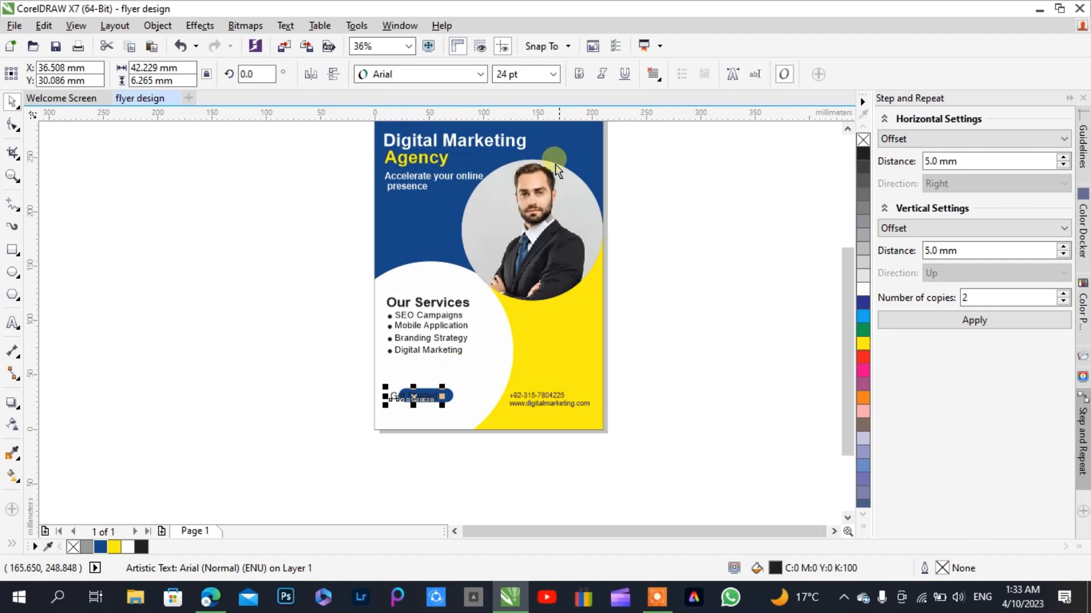
left_click(860, 291)
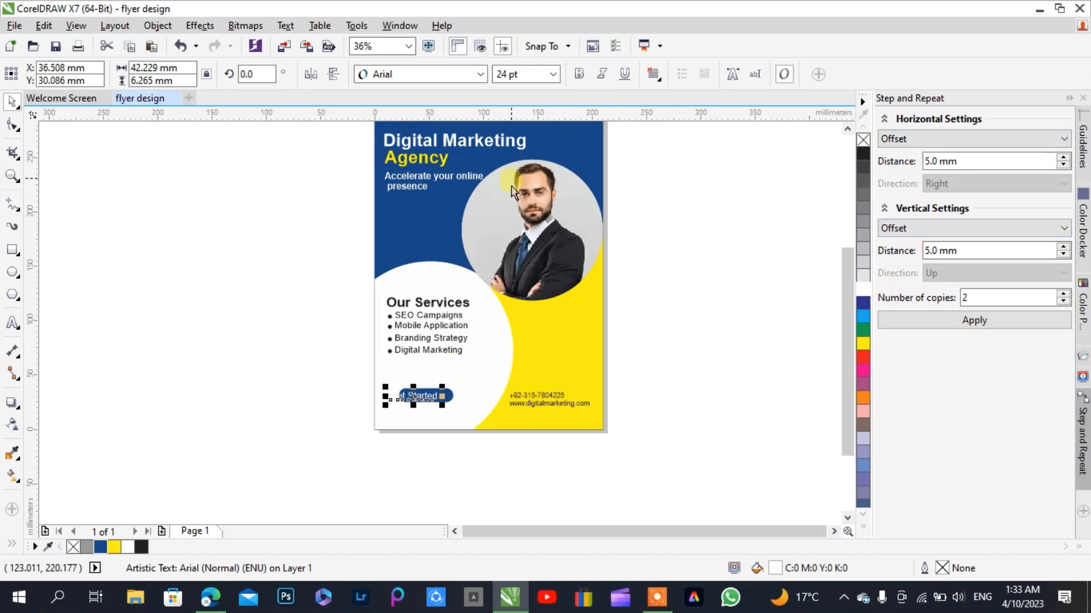
left_click(580, 74)
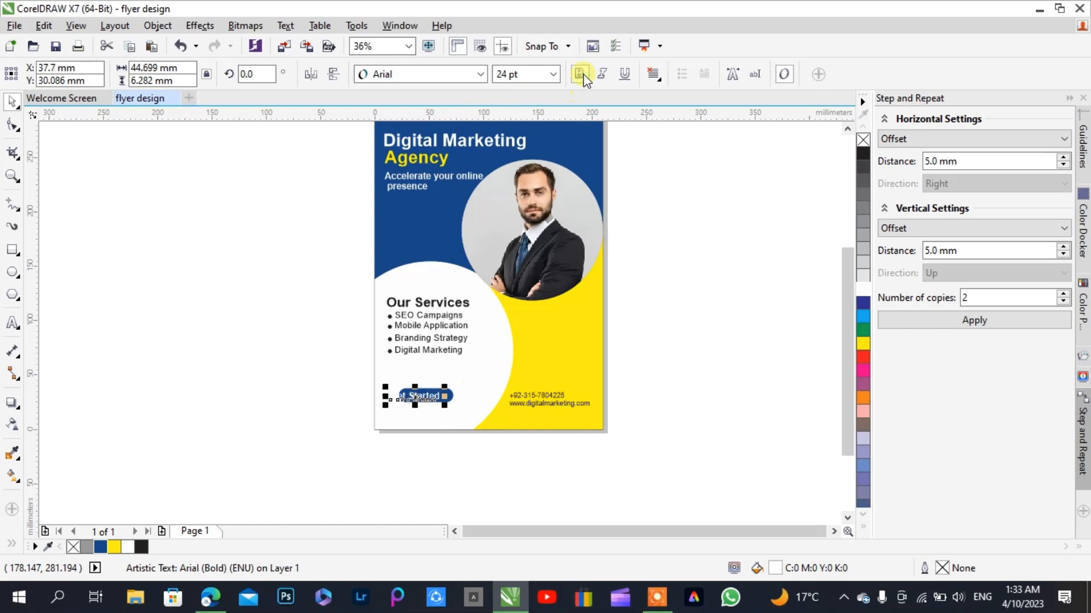
Centre the "Get Started" text on the blue button shape and scale it down to about 21 pt, leaving nothing selected
key("z")
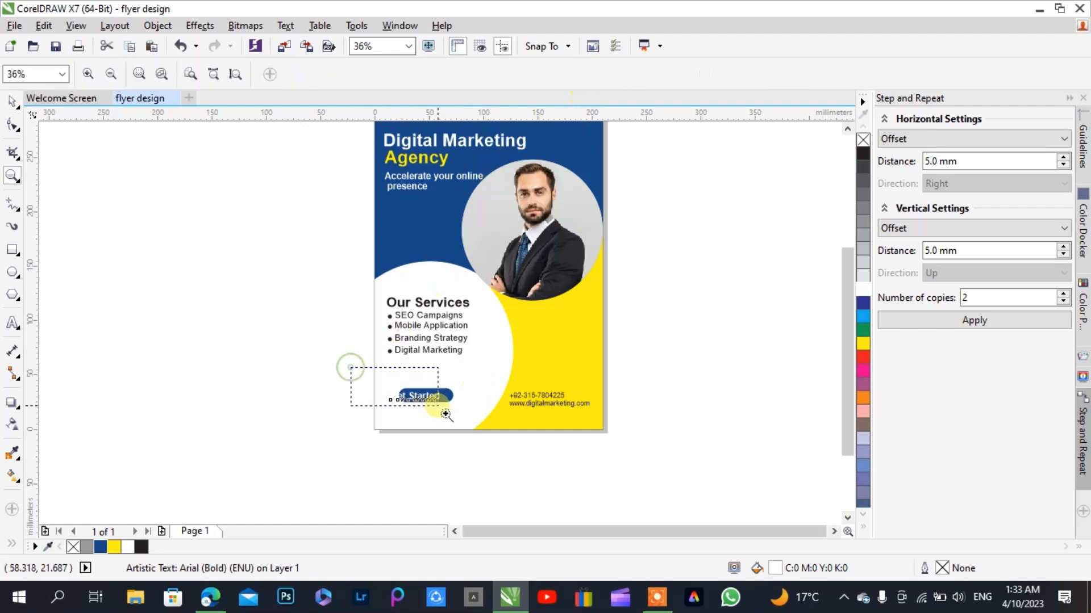
left_click_drag(348, 365, 475, 429)
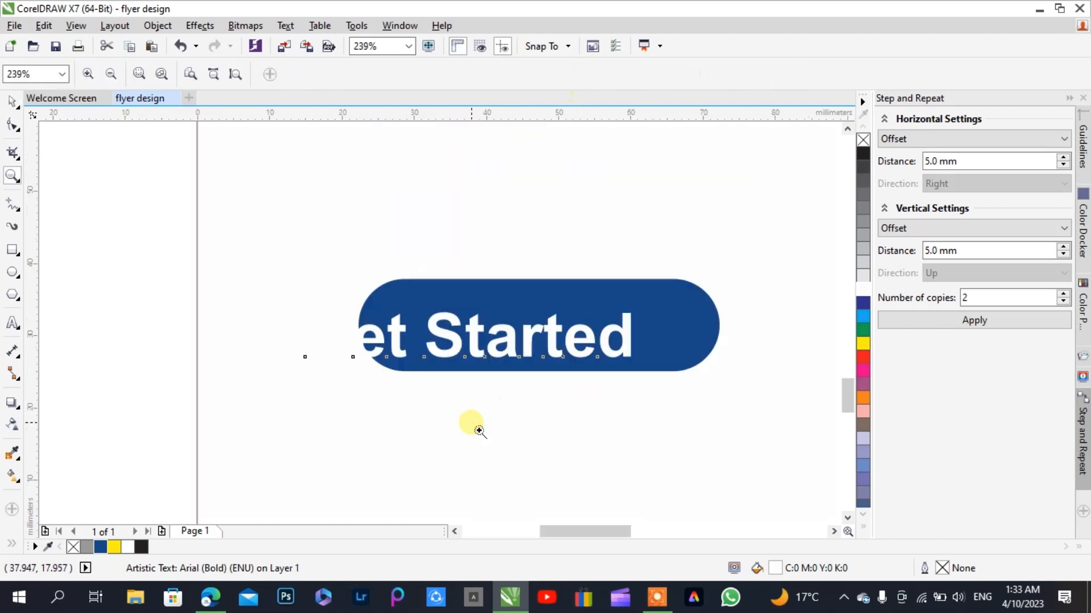
left_click(8, 103)
left_click_drag(477, 343, 556, 338)
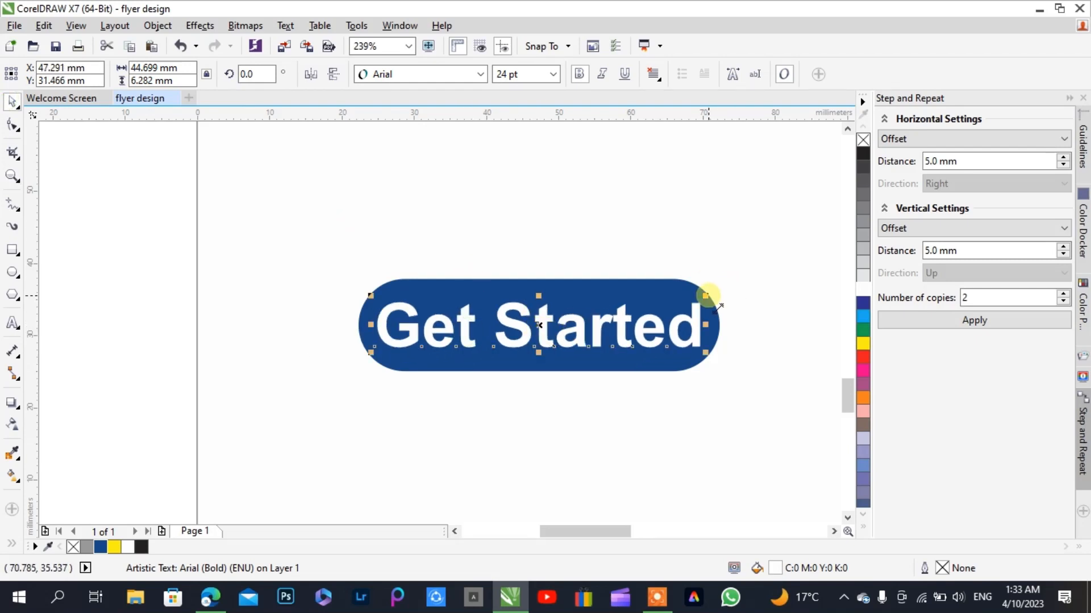
left_click_drag(705, 296, 710, 310)
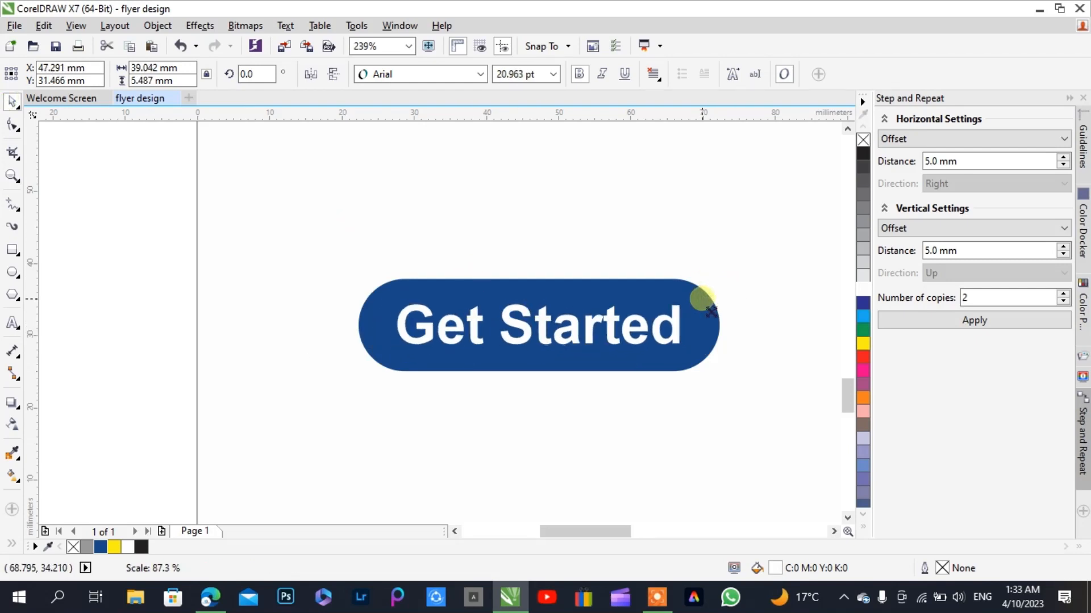
left_click(198, 341)
key("z")
right_click(198, 341)
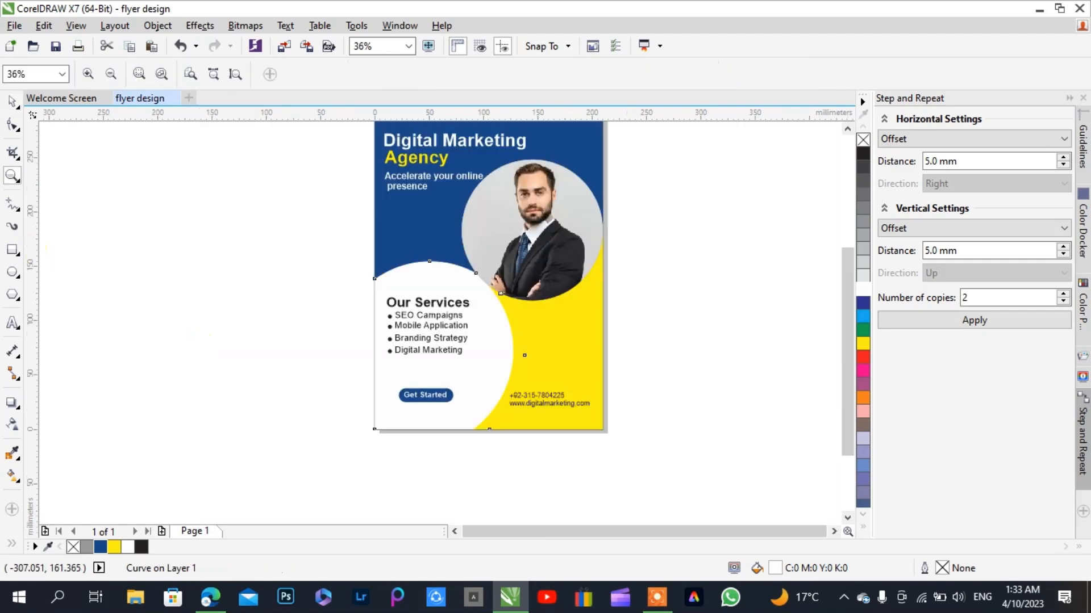
left_click(12, 108)
left_click(101, 213)
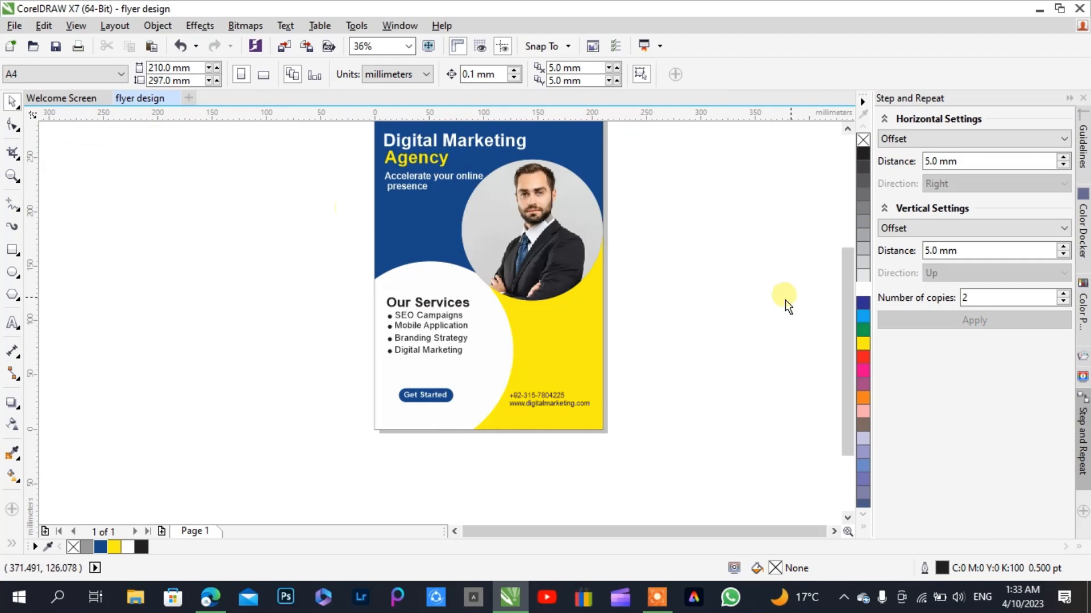
Show the whole flyer in a full-screen preview to review the design
left_click_drag(844, 326, 844, 311)
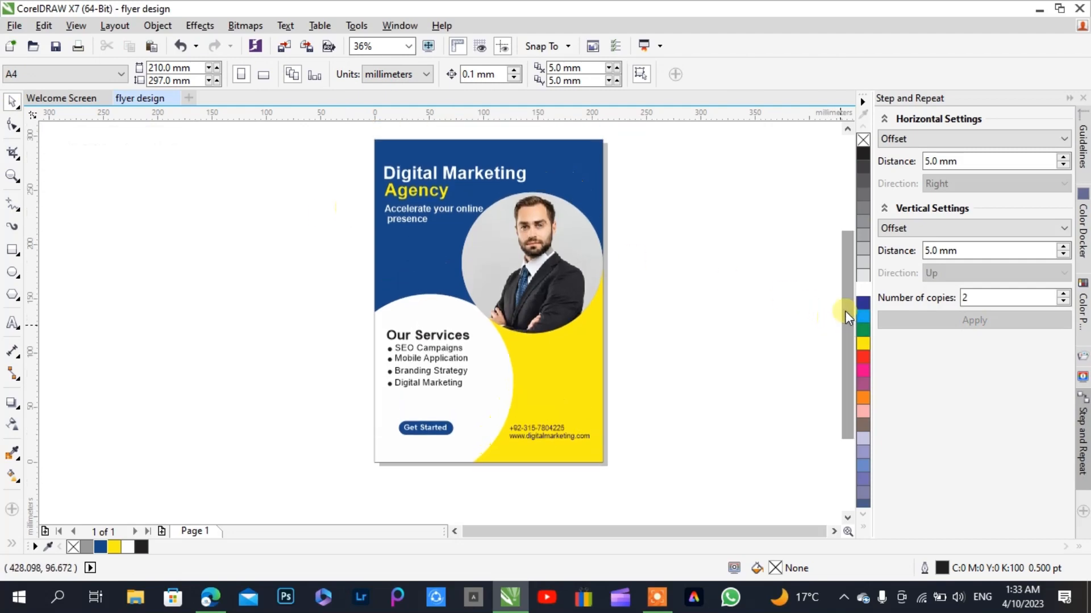
key("z")
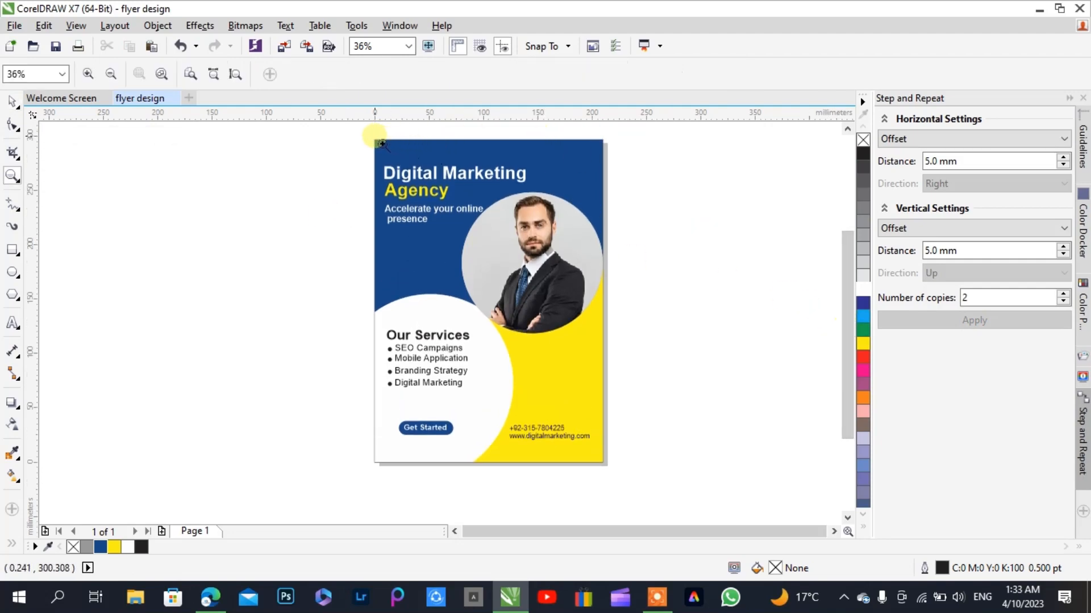
left_click_drag(375, 136, 609, 470)
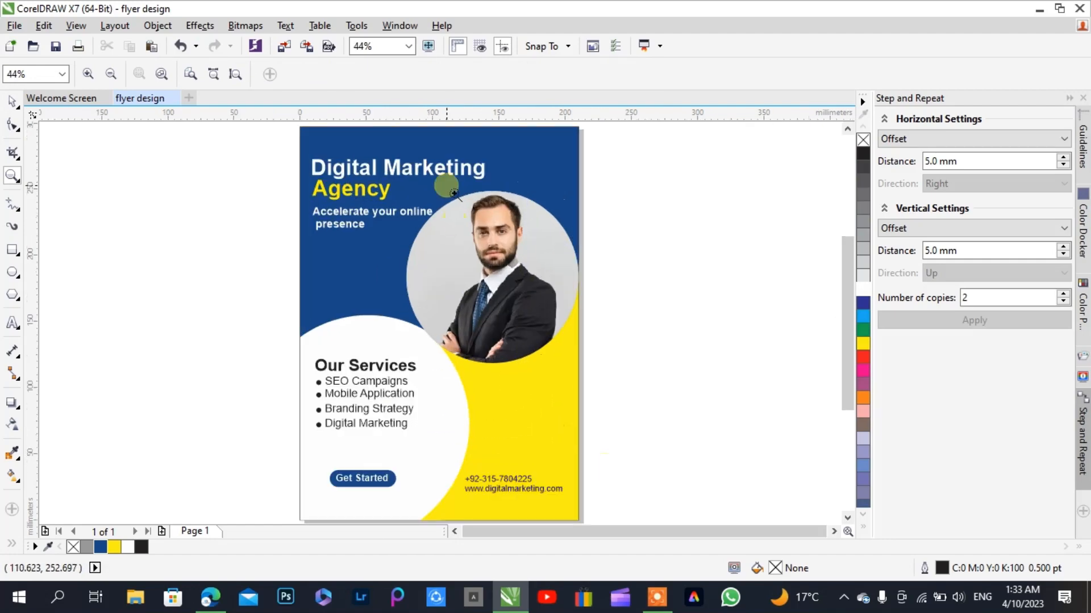
left_click(429, 50)
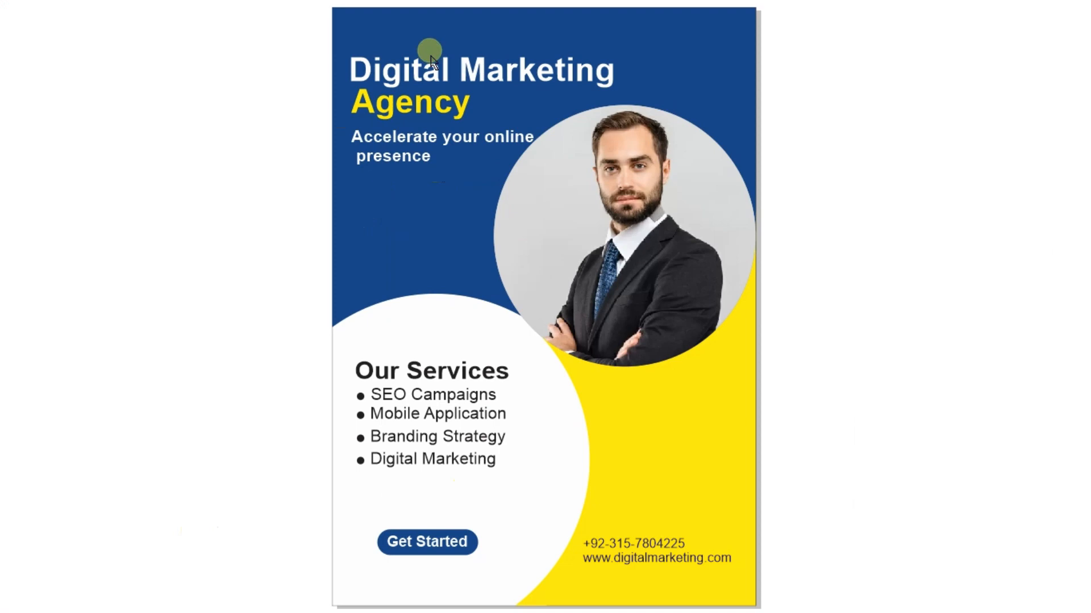